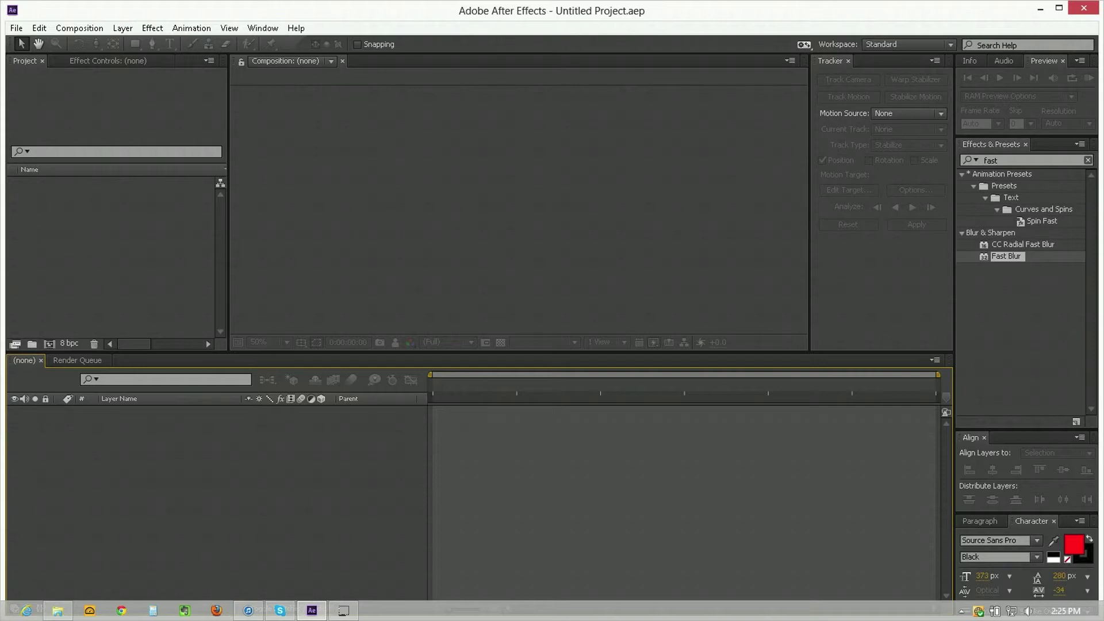
- Import the Mona Lisa JPG into the project and create a 30-second HDTV 1080 24 composition
{"action": "left_click_drag", "start_coordinate": [372, 300], "coordinate": [147, 233]}
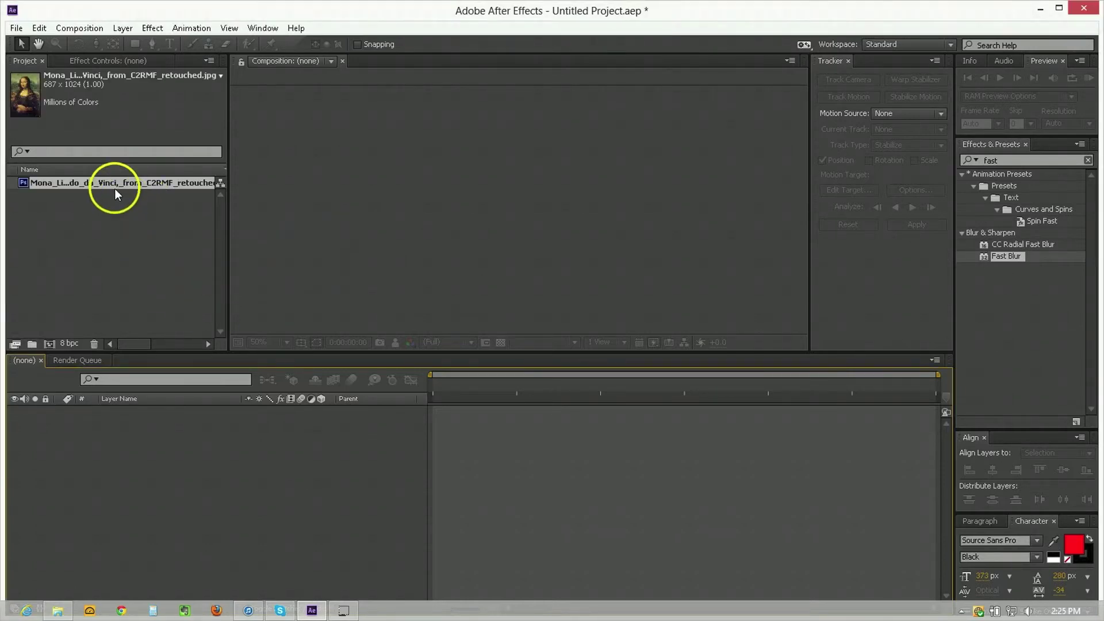
{"action": "left_click_drag", "start_coordinate": [115, 189], "coordinate": [113, 259]}
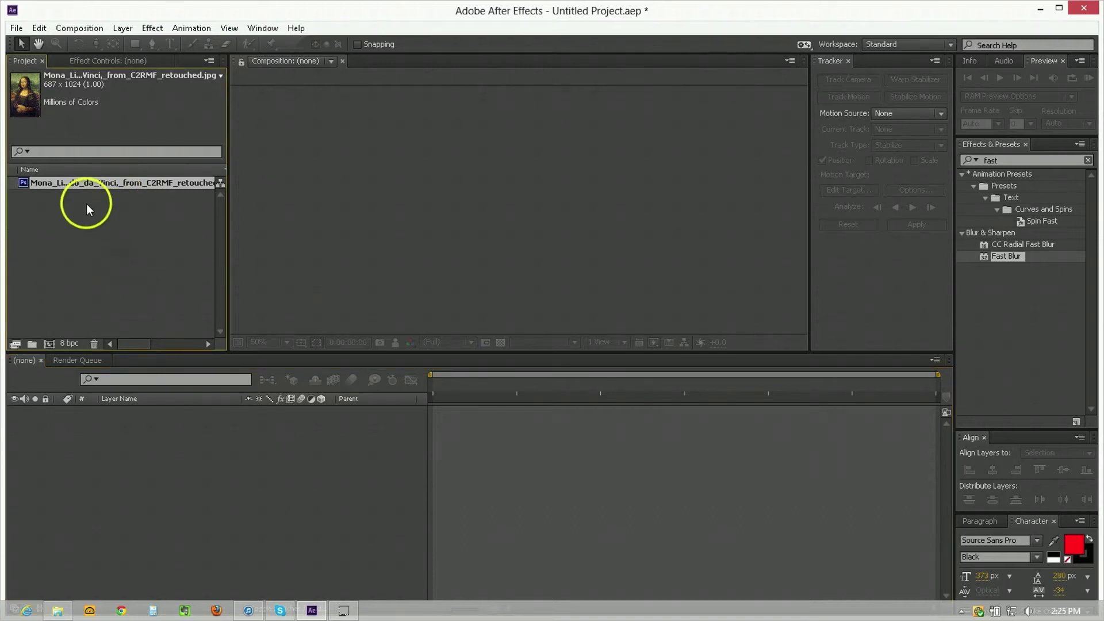
{"action": "left_click", "coordinate": [80, 243]}
{"action": "left_click", "coordinate": [50, 344]}
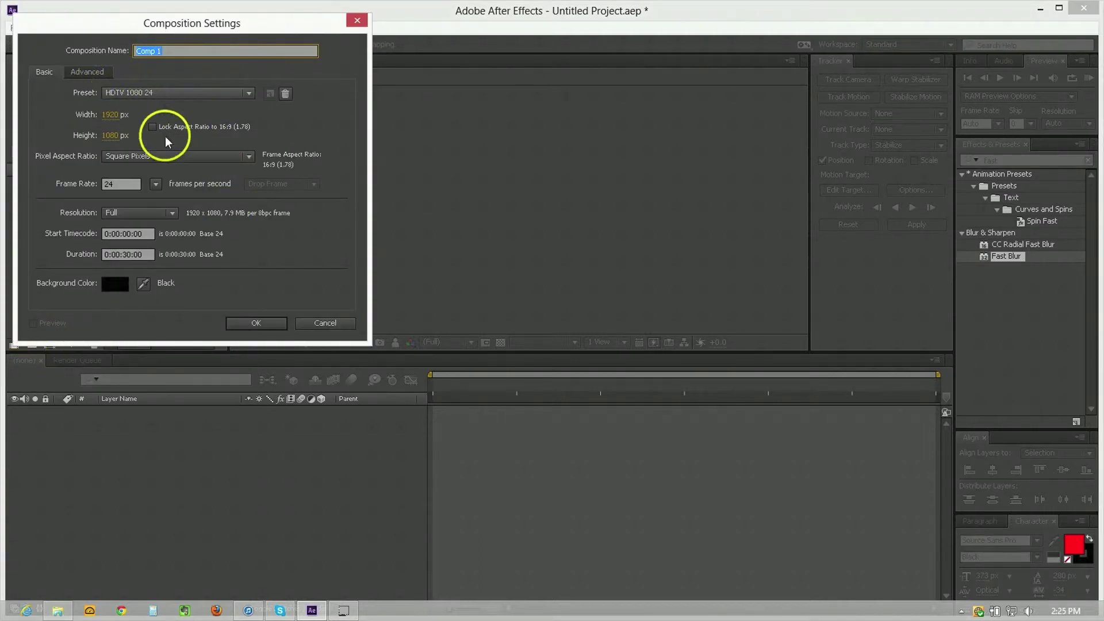
{"action": "left_click", "coordinate": [263, 323]}
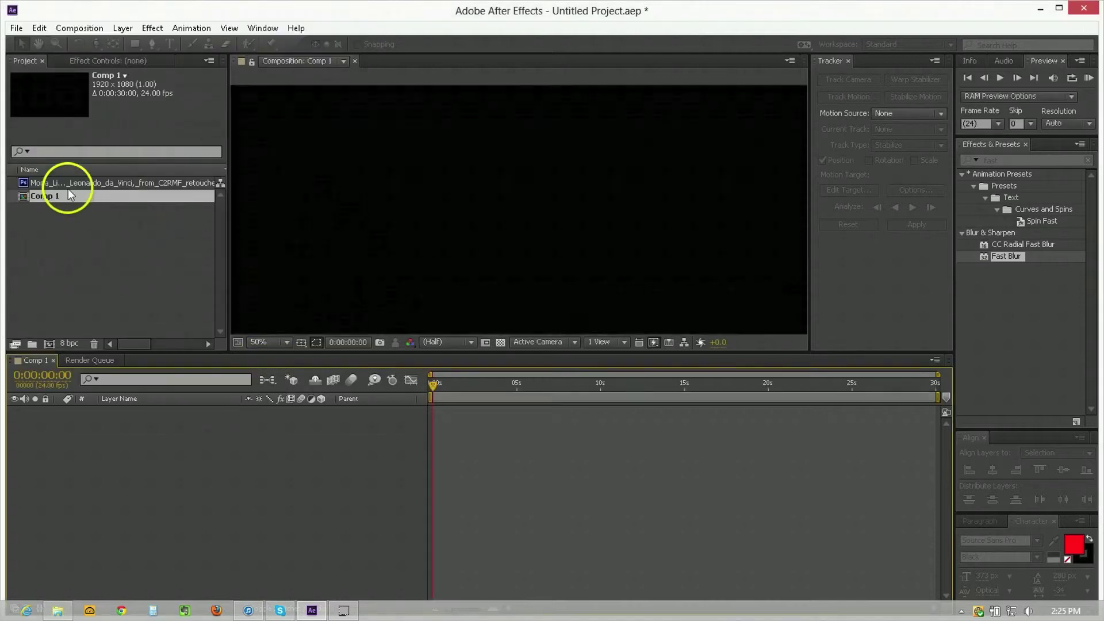
- Place the Mona Lisa image in Comp 1 as a layer
{"action": "scroll", "coordinate": [531, 259], "scroll_direction": "down", "scroll_amount": 2}
{"action": "key", "text": "h"}
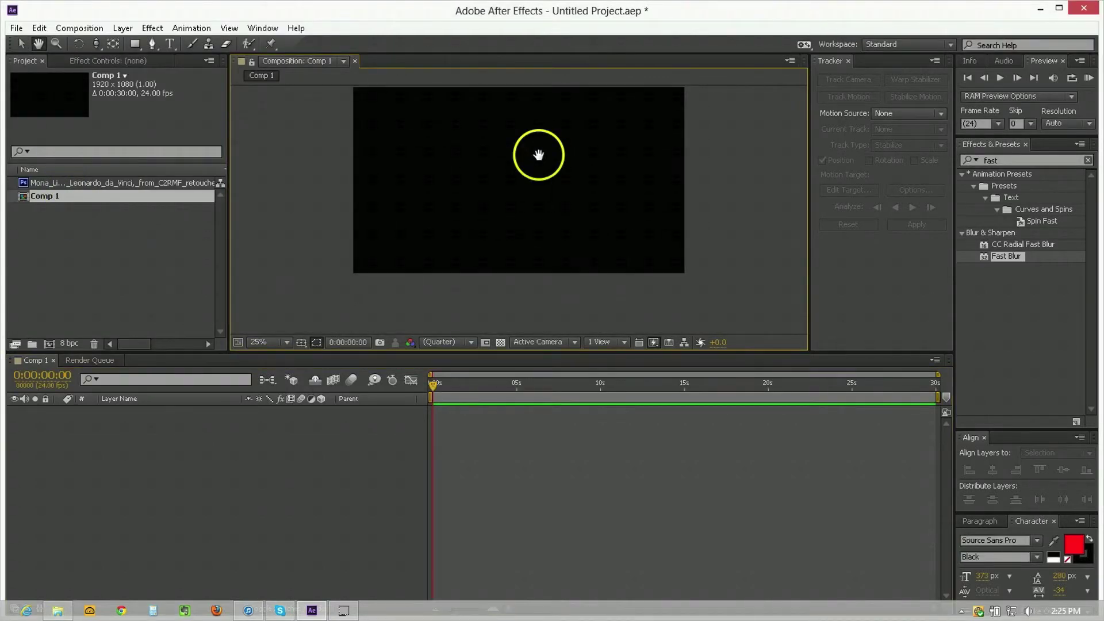
{"action": "key", "text": "v"}
{"action": "left_click", "coordinate": [91, 181]}
{"action": "left_click_drag", "start_coordinate": [91, 182], "coordinate": [246, 430]}
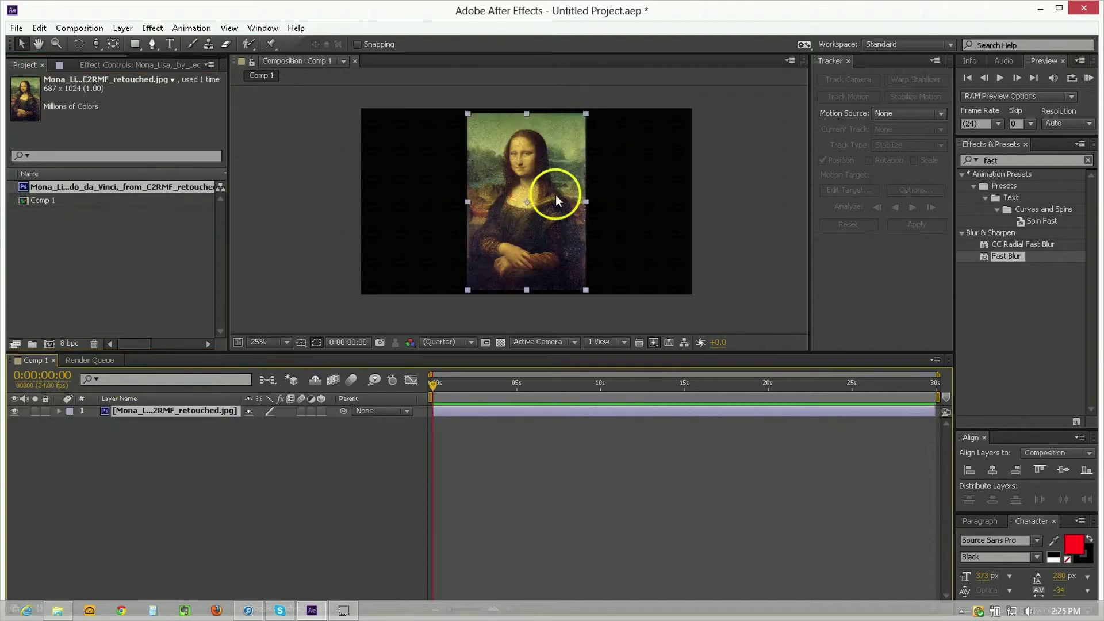
{"action": "left_click", "coordinate": [215, 438]}
- Rename the Mona Lisa image layer as Body
{"action": "left_click", "coordinate": [183, 409]}
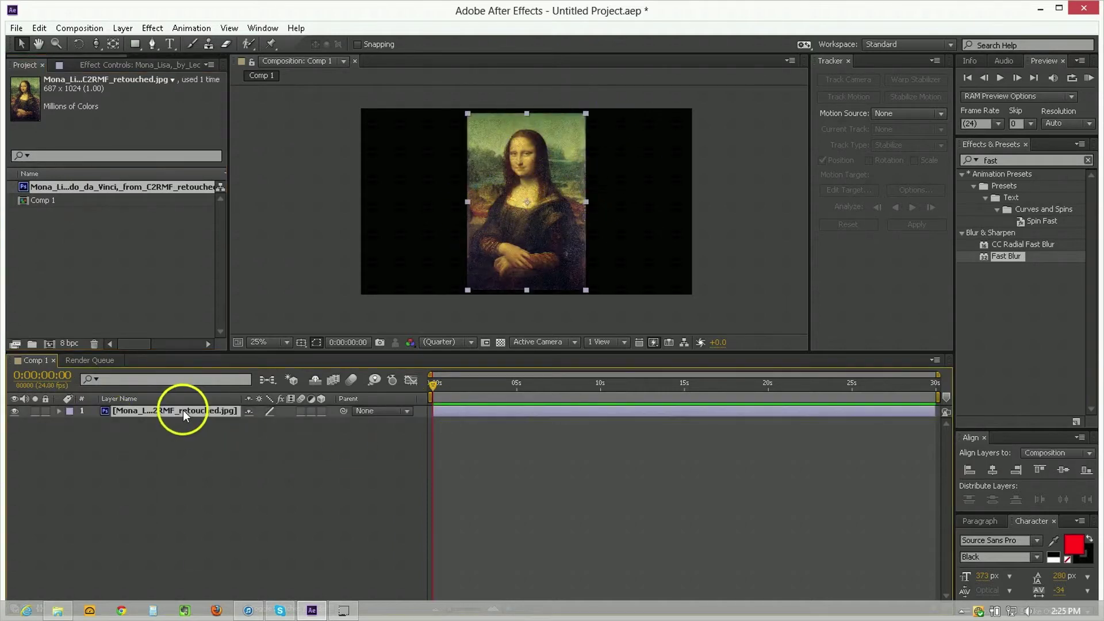
{"action": "key", "text": "Return"}
{"action": "type", "text": "Body"}
{"action": "key", "text": "Return"}
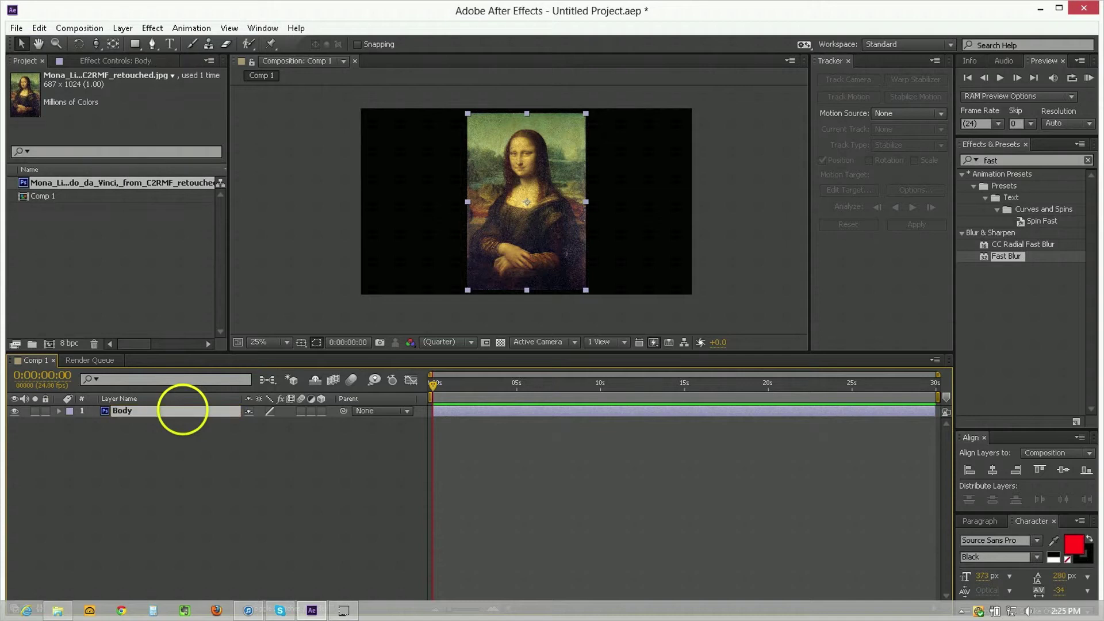
- Start a Pen tool mask on the Body layer, tracing curved points along the line between the lips from corner to corner
{"action": "scroll", "coordinate": [544, 174], "scroll_direction": "up", "scroll_amount": 4}
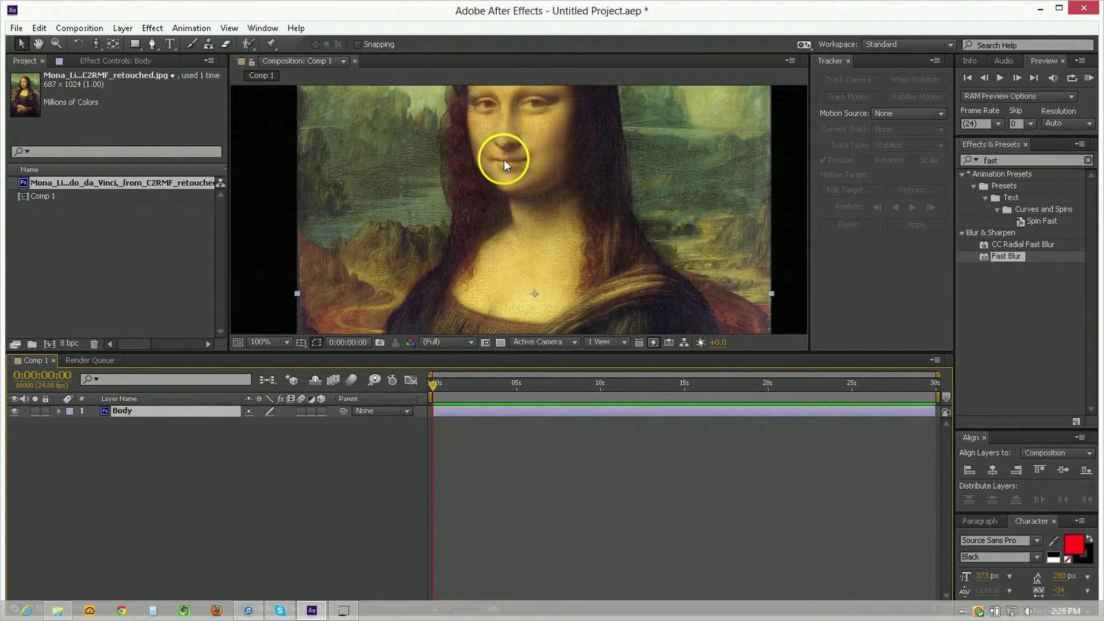
{"action": "scroll", "coordinate": [523, 183], "scroll_direction": "up", "scroll_amount": 4}
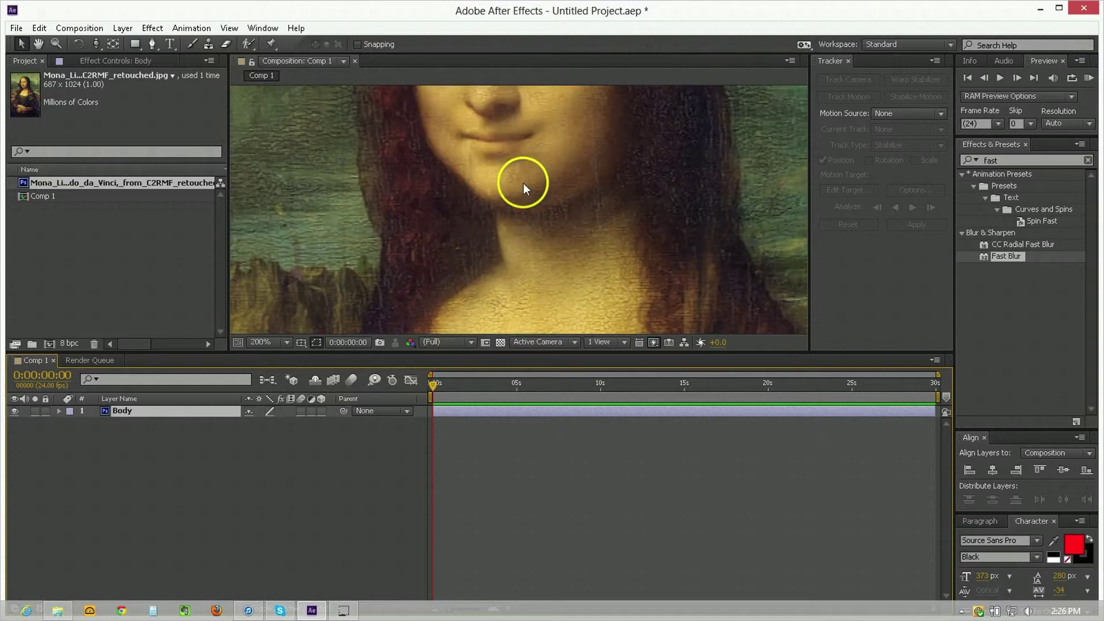
{"action": "left_click_drag", "start_coordinate": [507, 152], "coordinate": [532, 190]}
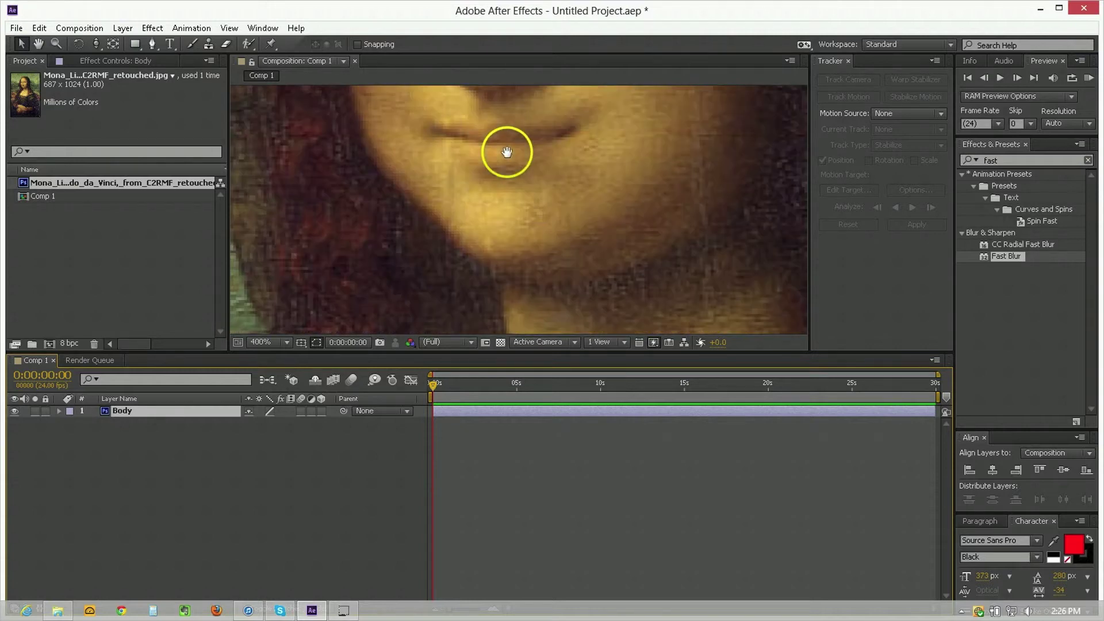
{"action": "left_click", "coordinate": [152, 43]}
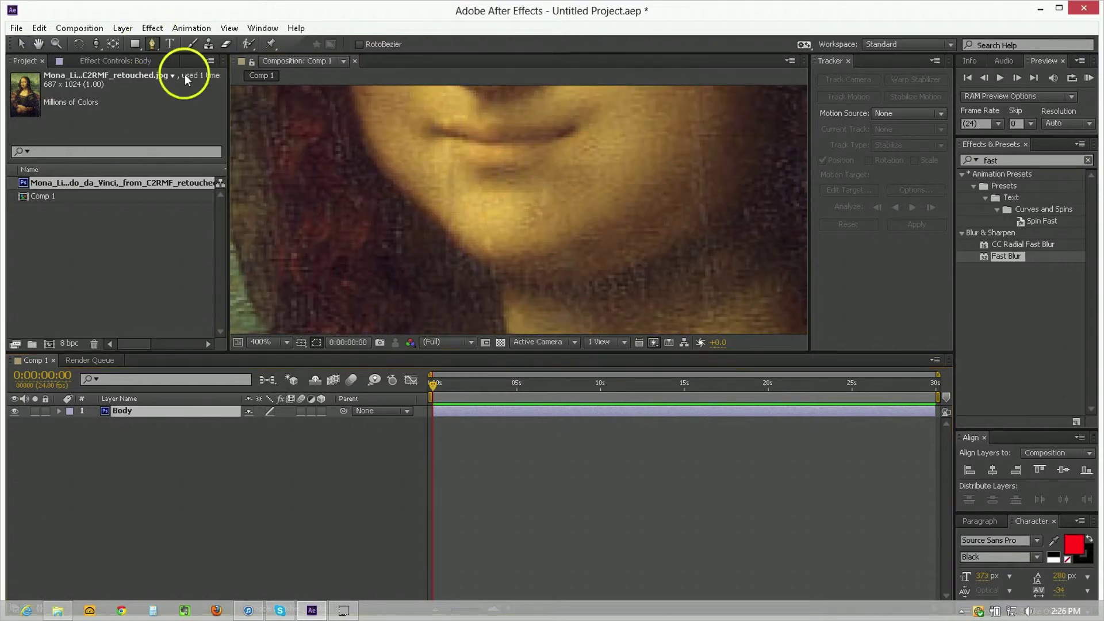
{"action": "scroll", "coordinate": [437, 127], "scroll_direction": "up", "scroll_amount": 1}
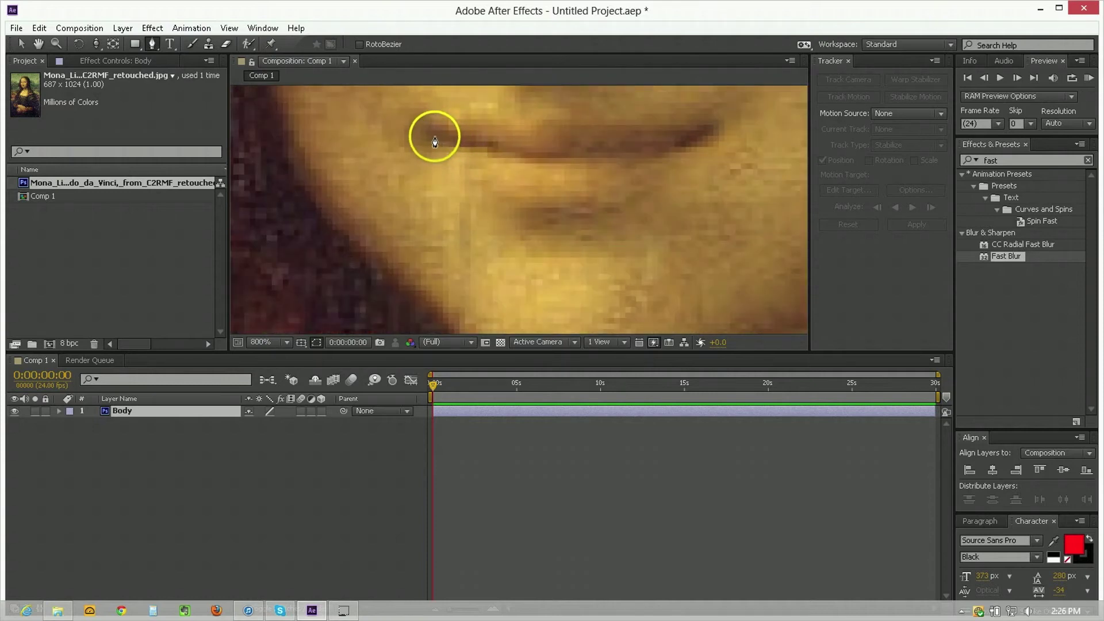
{"action": "left_click_drag", "start_coordinate": [430, 138], "coordinate": [432, 109]}
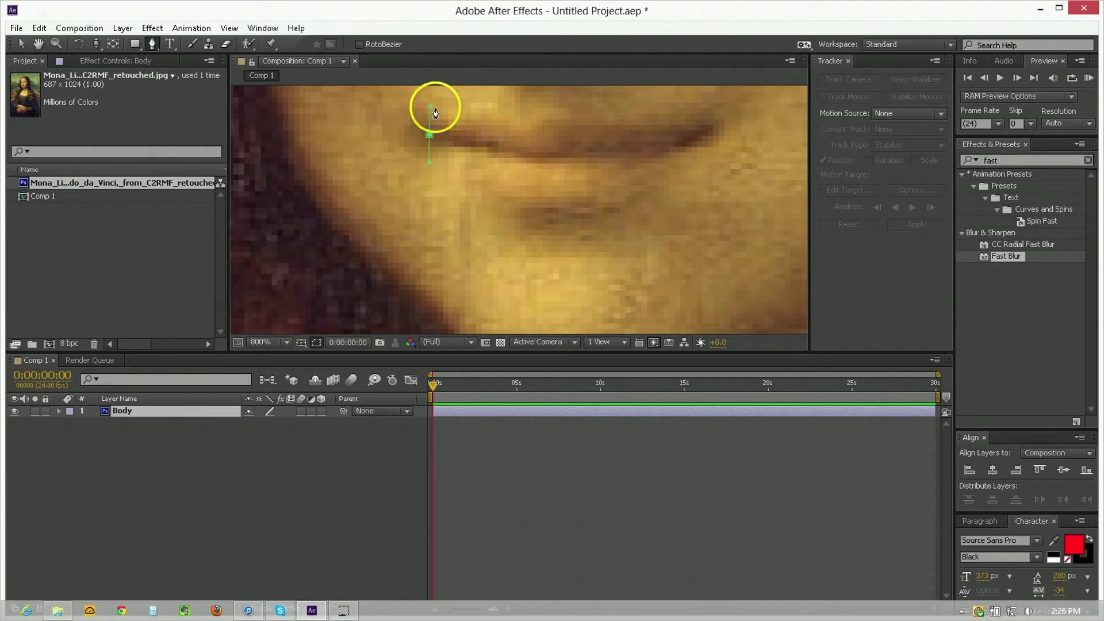
{"action": "left_click", "coordinate": [454, 141]}
{"action": "left_click_drag", "start_coordinate": [454, 143], "coordinate": [514, 150]}
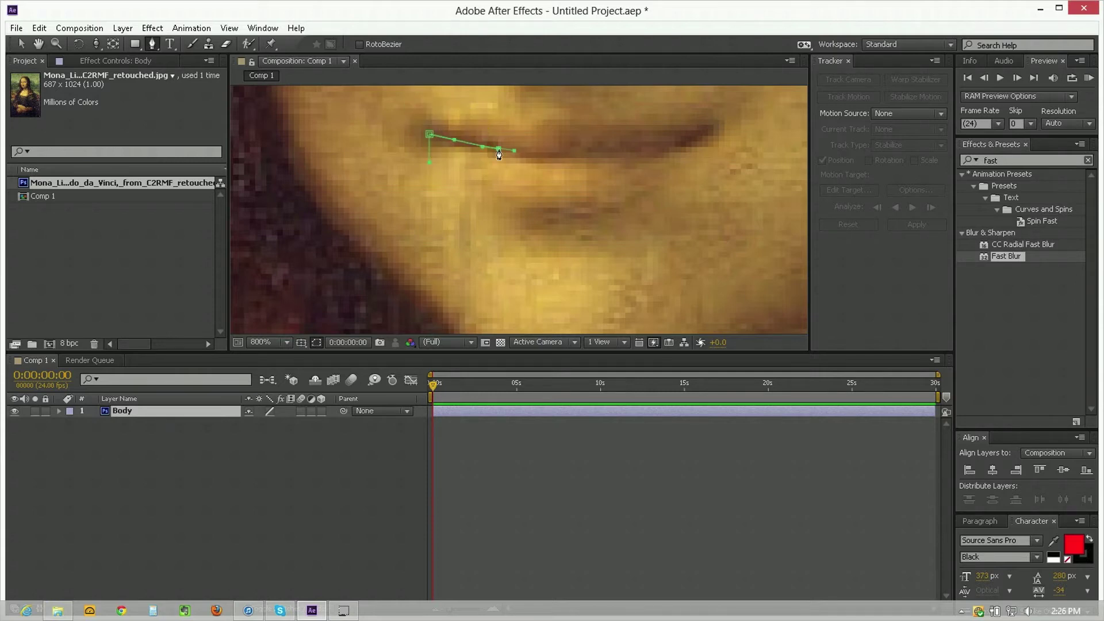
{"action": "mouse_move", "coordinate": [499, 151]}
{"action": "left_mouse_down"}
{"action": "mouse_move", "coordinate": [518, 152]}
{"action": "mouse_move", "coordinate": [506, 153]}
{"action": "left_mouse_up"}
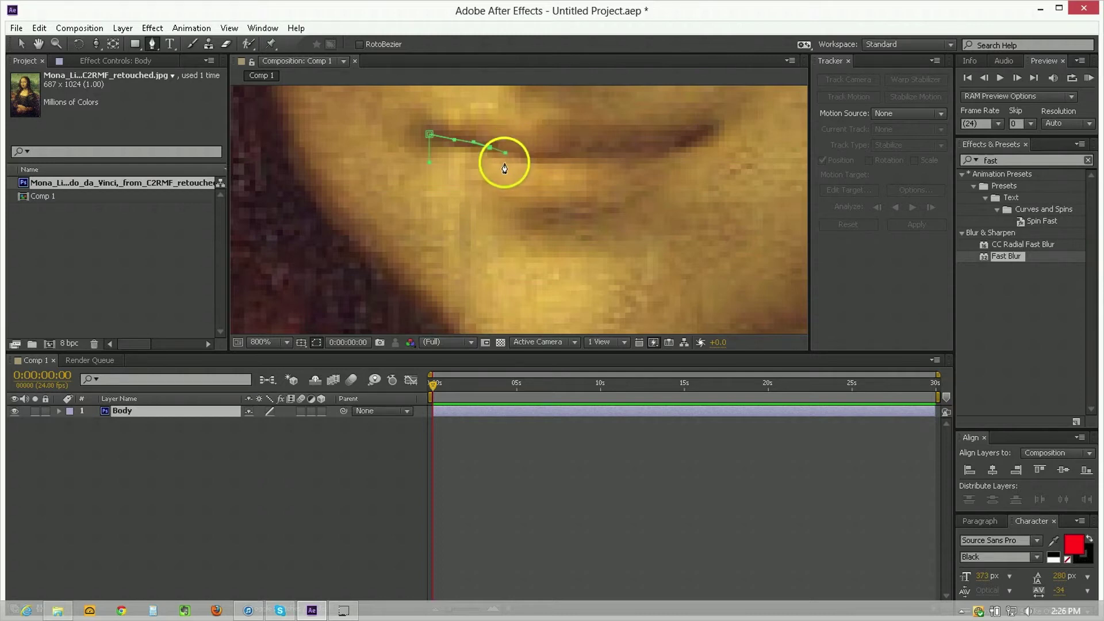
{"action": "left_click_drag", "start_coordinate": [548, 153], "coordinate": [564, 152]}
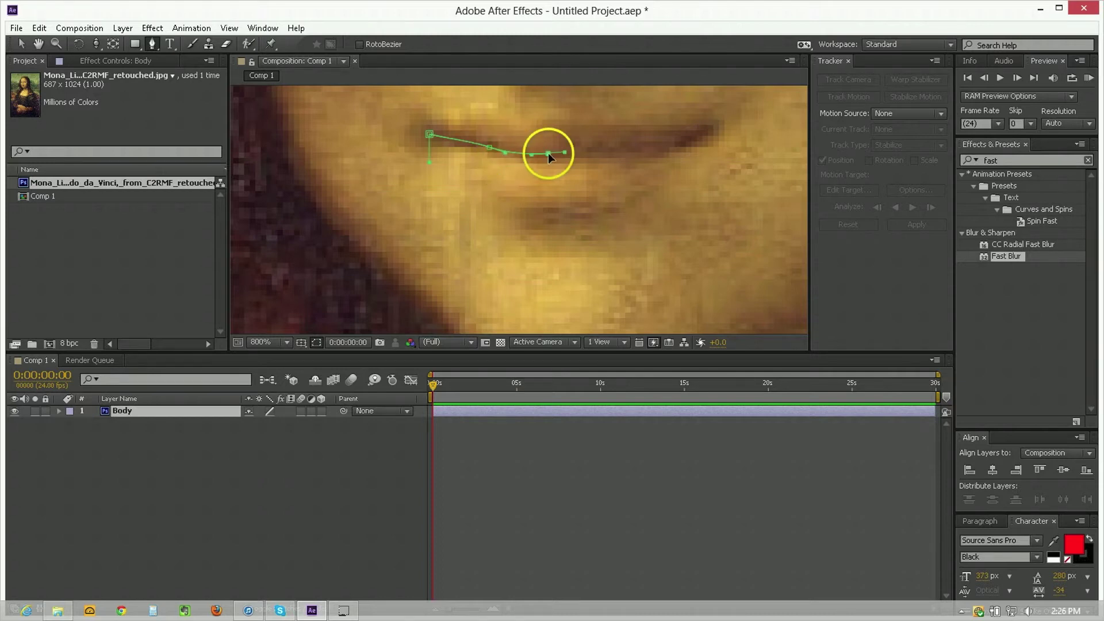
{"action": "left_click_drag", "start_coordinate": [601, 151], "coordinate": [711, 179]}
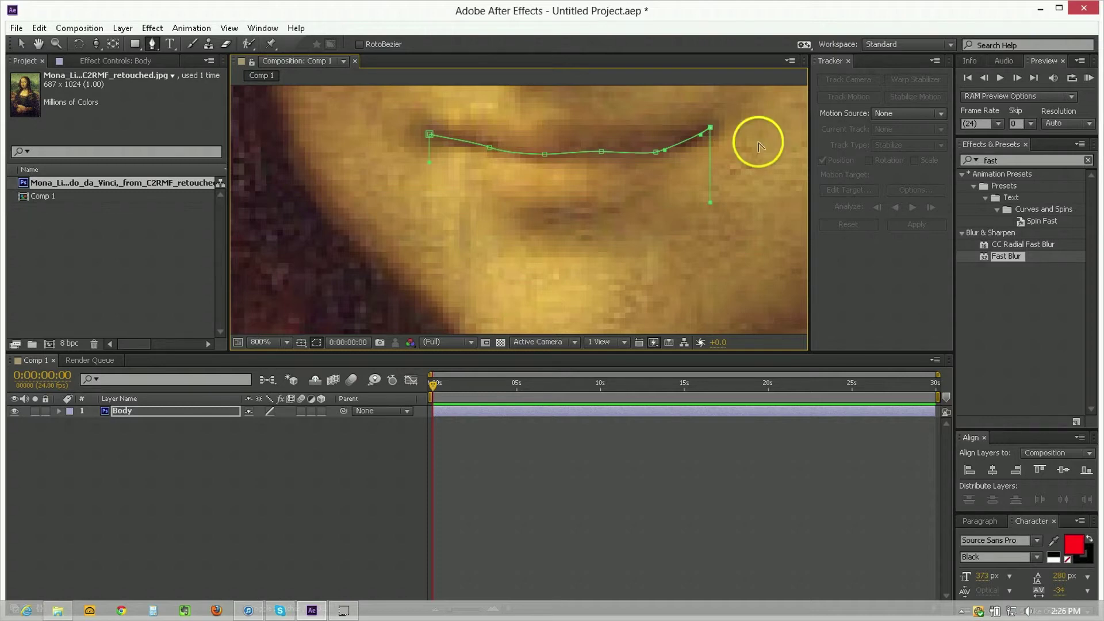
- Continue the mask down the right side of the chin, around the jawline, and close it at the left mouth corner
{"action": "key", "text": "comma"}
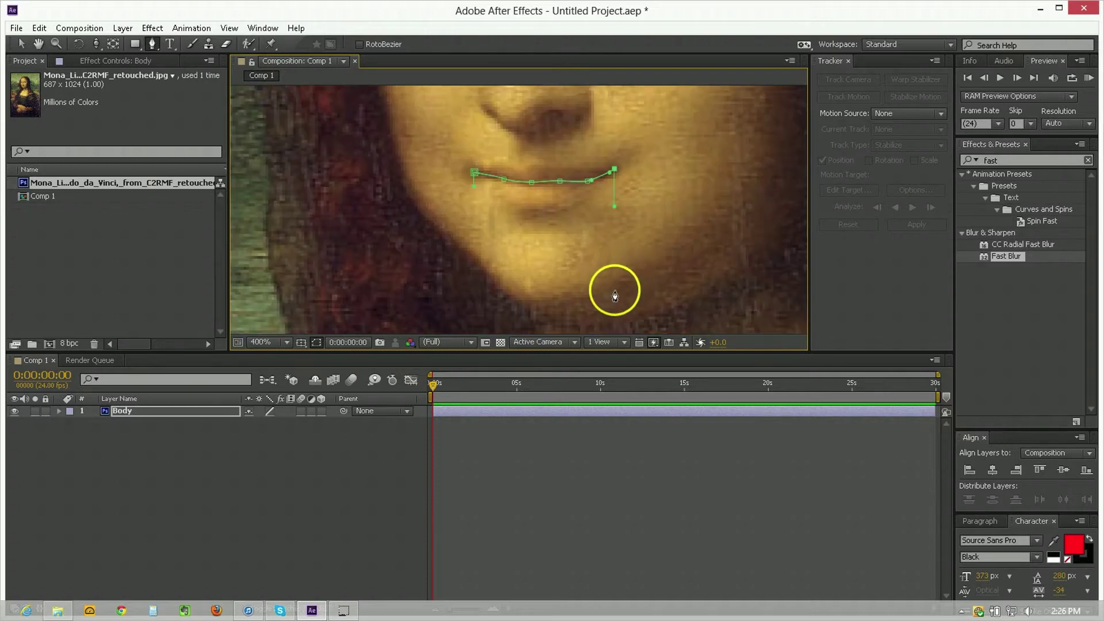
{"action": "left_click_drag", "start_coordinate": [615, 308], "coordinate": [615, 303]}
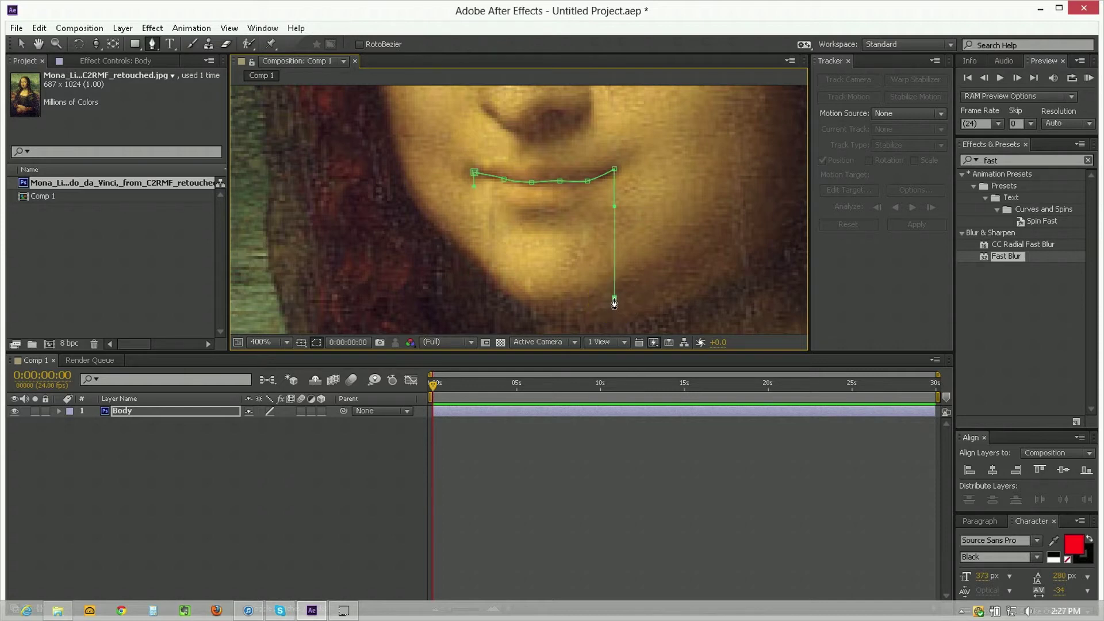
{"action": "left_click_drag", "start_coordinate": [548, 313], "coordinate": [549, 316]}
{"action": "left_click_drag", "start_coordinate": [474, 260], "coordinate": [467, 252]}
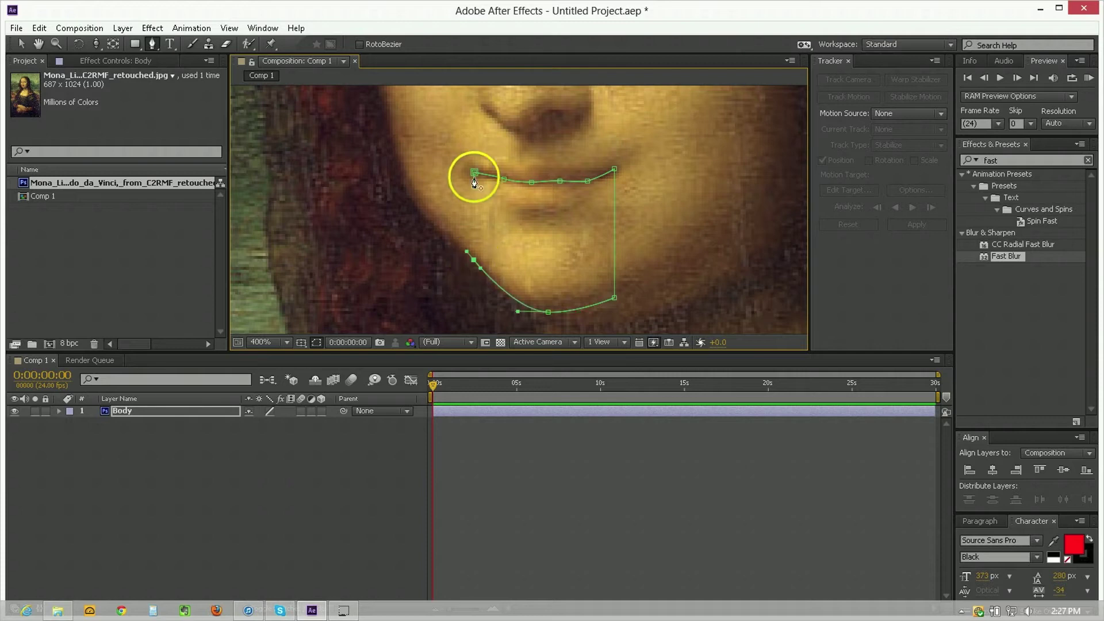
{"action": "left_click_drag", "start_coordinate": [474, 174], "coordinate": [486, 175]}
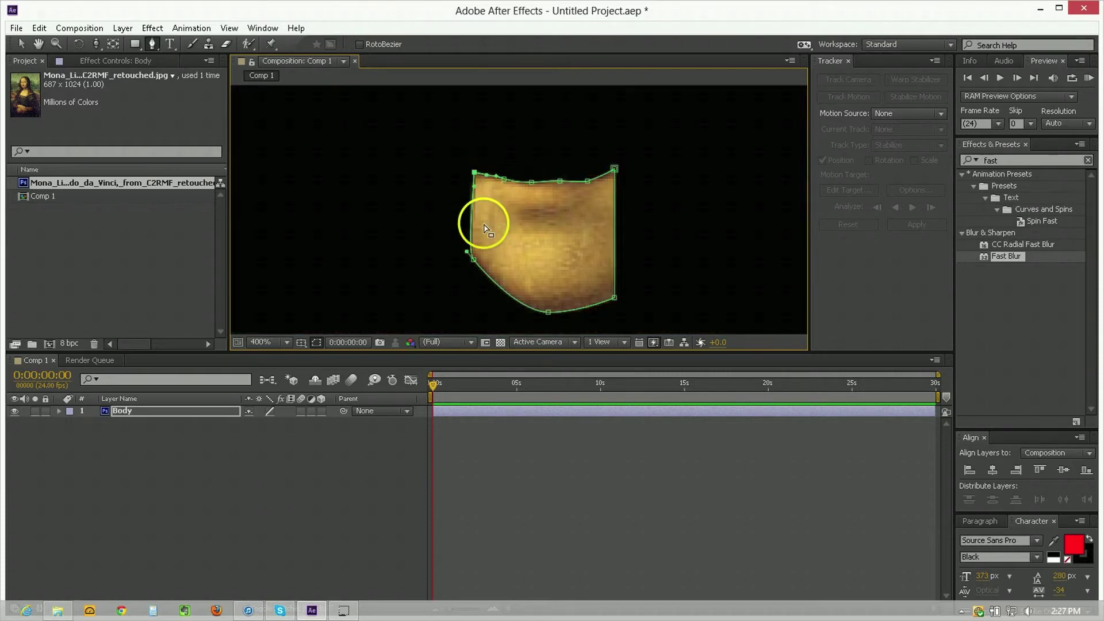
- Adjust the curve handle of the left jaw point to straighten the left edge of the mask
{"action": "key", "text": "v"}
{"action": "scroll", "coordinate": [484, 228], "scroll_direction": "up", "scroll_amount": 1}
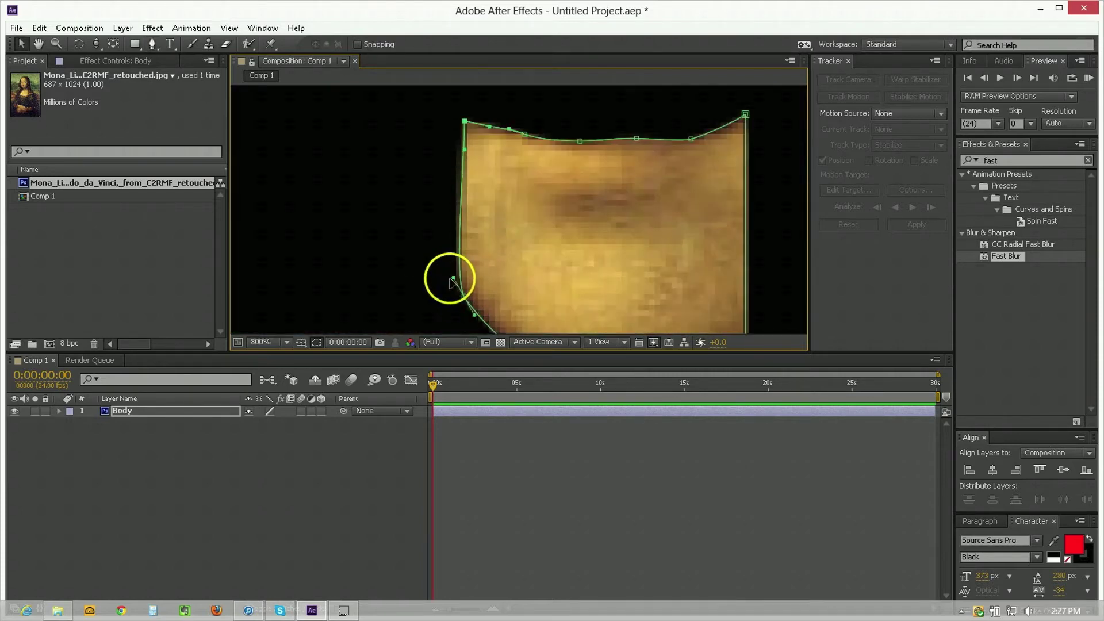
{"action": "left_click_drag", "start_coordinate": [453, 280], "coordinate": [452, 282]}
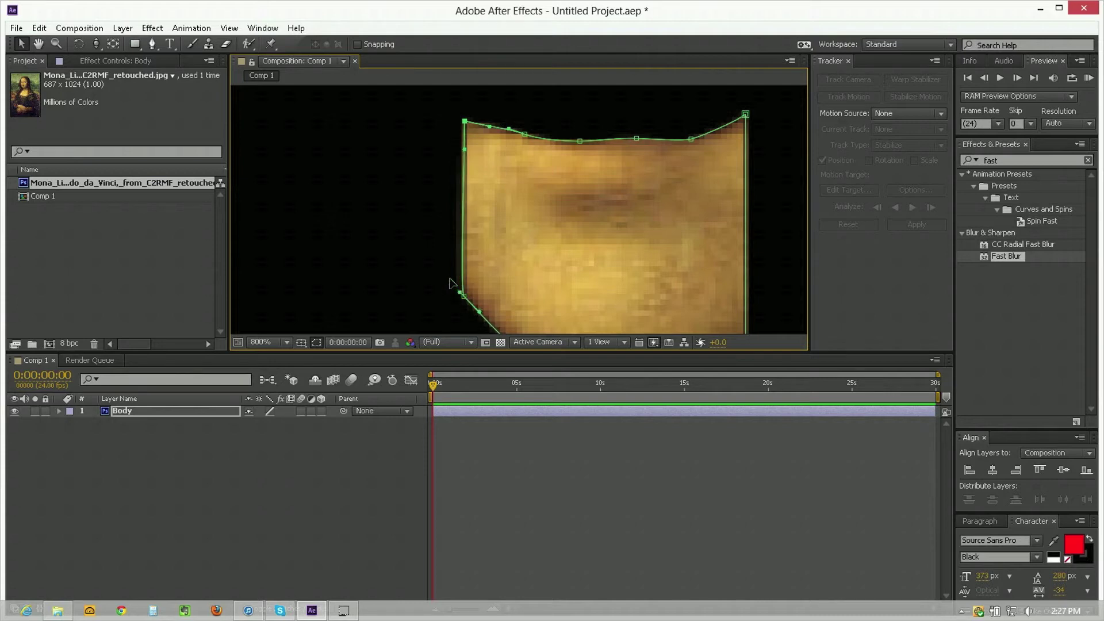
{"action": "scroll", "coordinate": [570, 249], "scroll_direction": "down", "scroll_amount": 4}
- Duplicate the masked Body layer and rename the copy as Mouth
{"action": "left_click", "coordinate": [419, 428]}
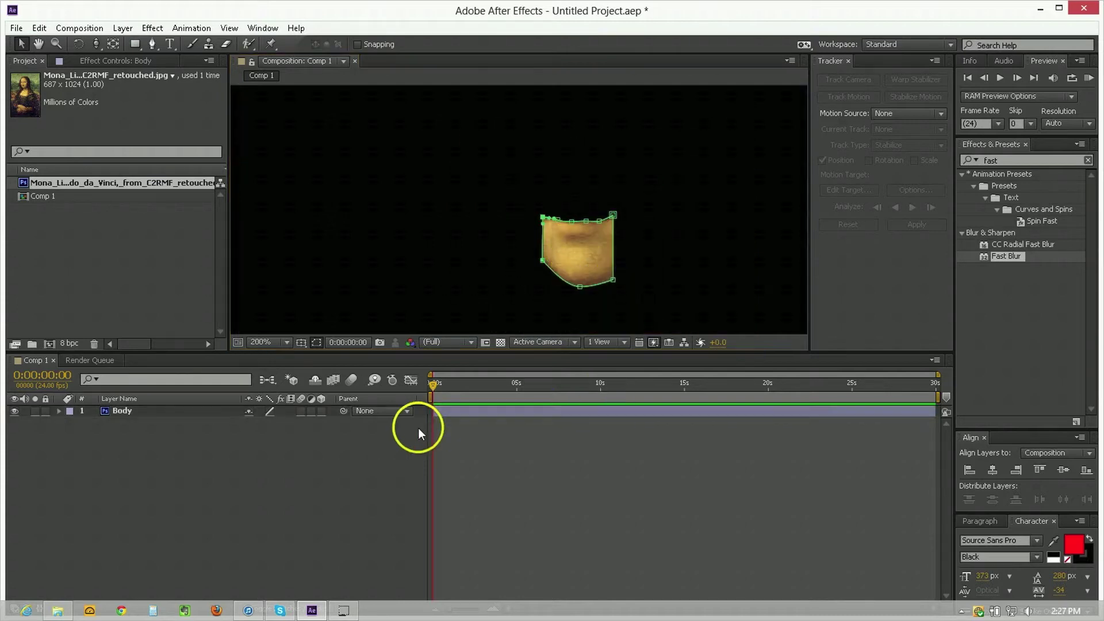
{"action": "left_click", "coordinate": [470, 416]}
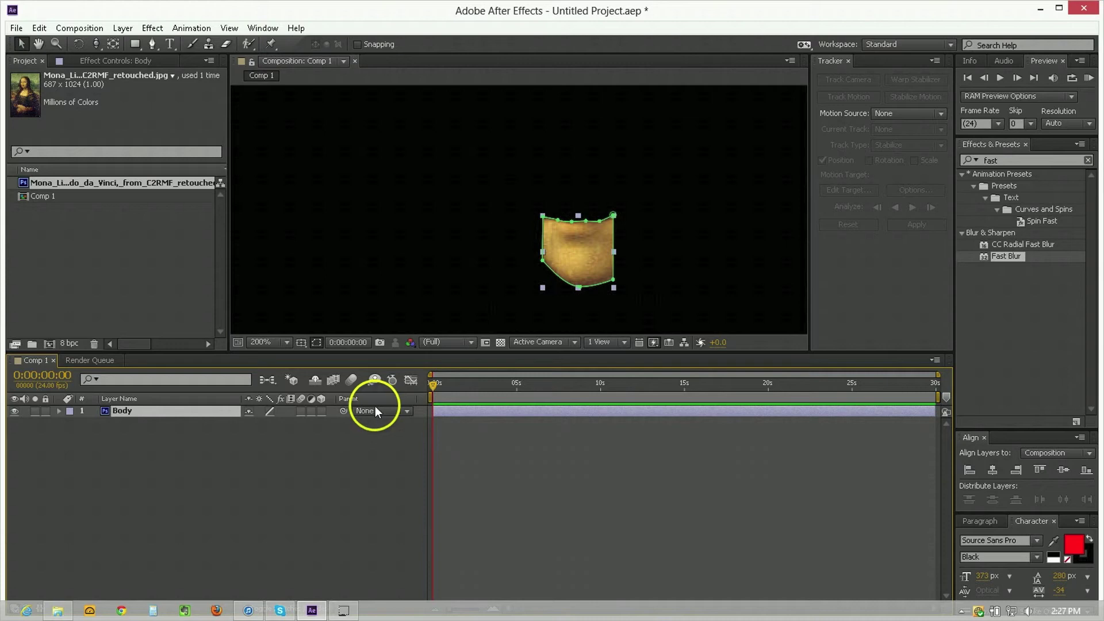
{"action": "key", "text": "ctrl+d"}
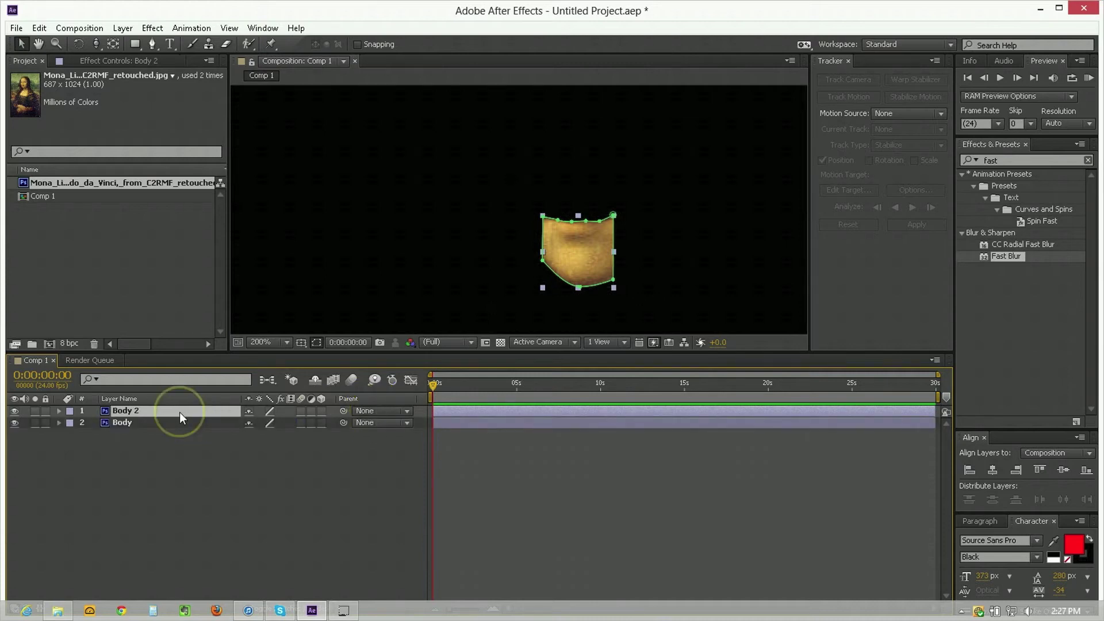
{"action": "key", "text": "Return"}
{"action": "type", "text": "Mouth"}
{"action": "key", "text": "Return"}
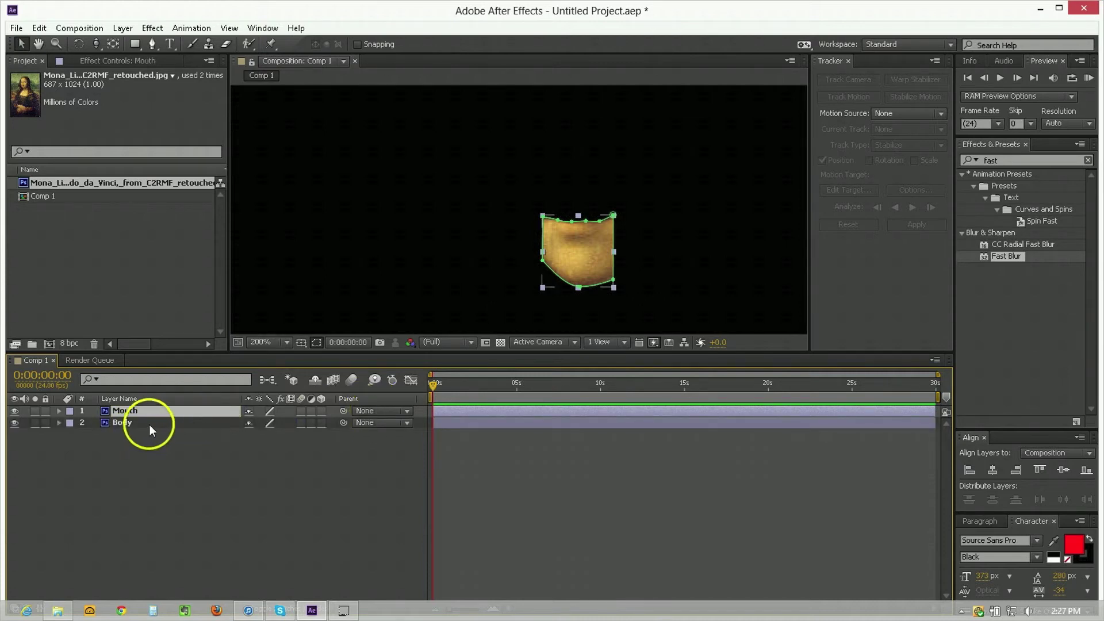
- Reveal the mask properties of both layers and set the Body layer's Mask 1 mode to Subtract
{"action": "left_click", "coordinate": [149, 424]}
{"action": "left_click", "coordinate": [142, 412], "text": "shift"}
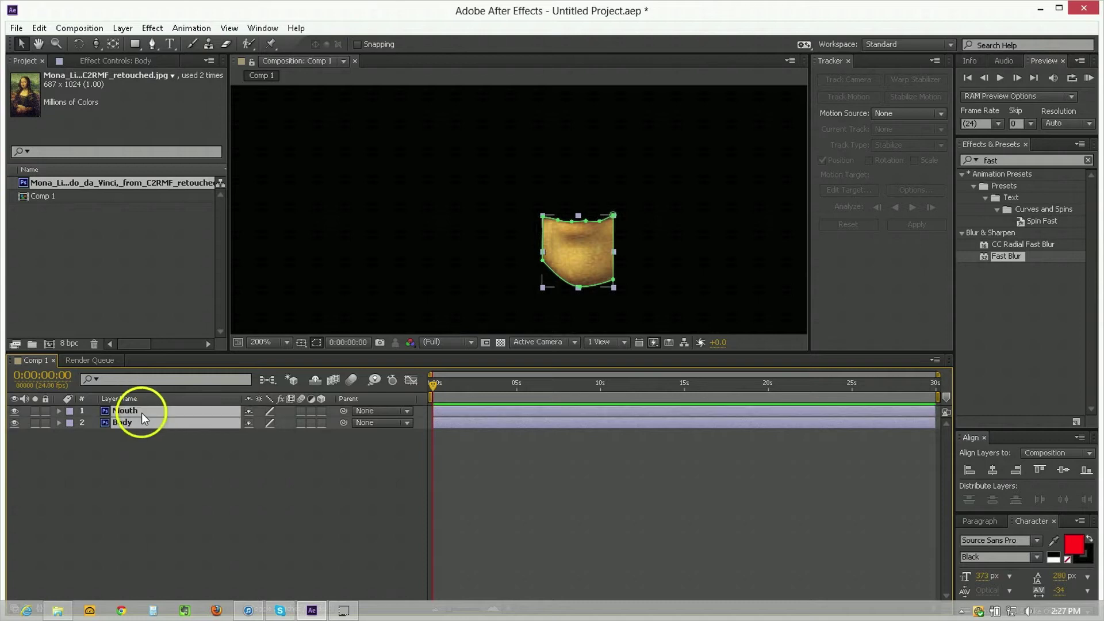
{"action": "key", "text": "m"}
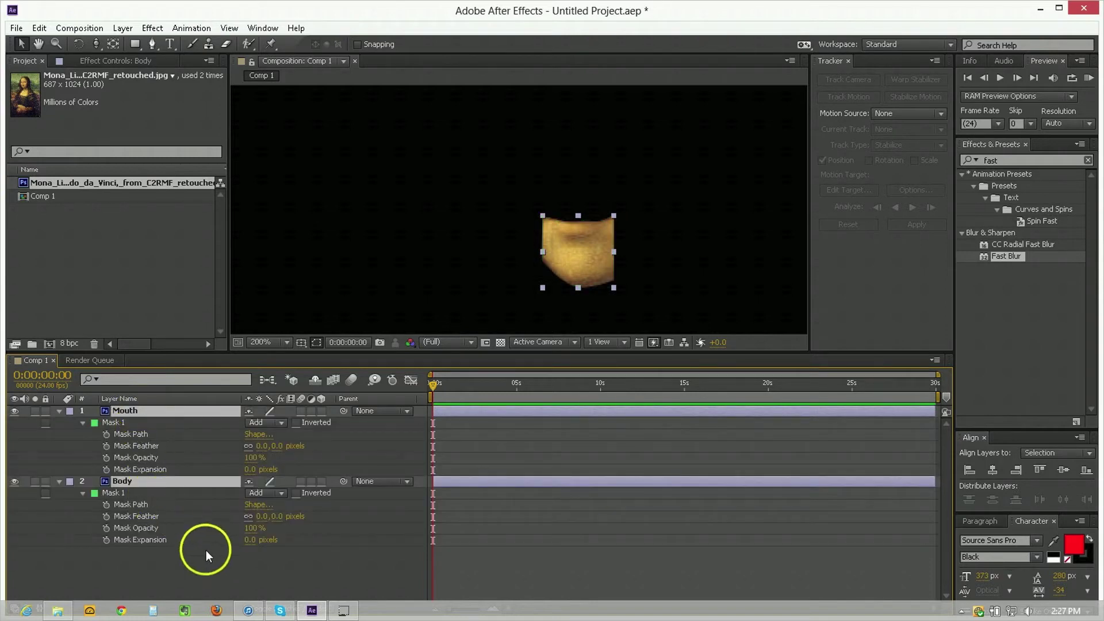
{"action": "left_click", "coordinate": [205, 552]}
{"action": "left_click", "coordinate": [117, 493]}
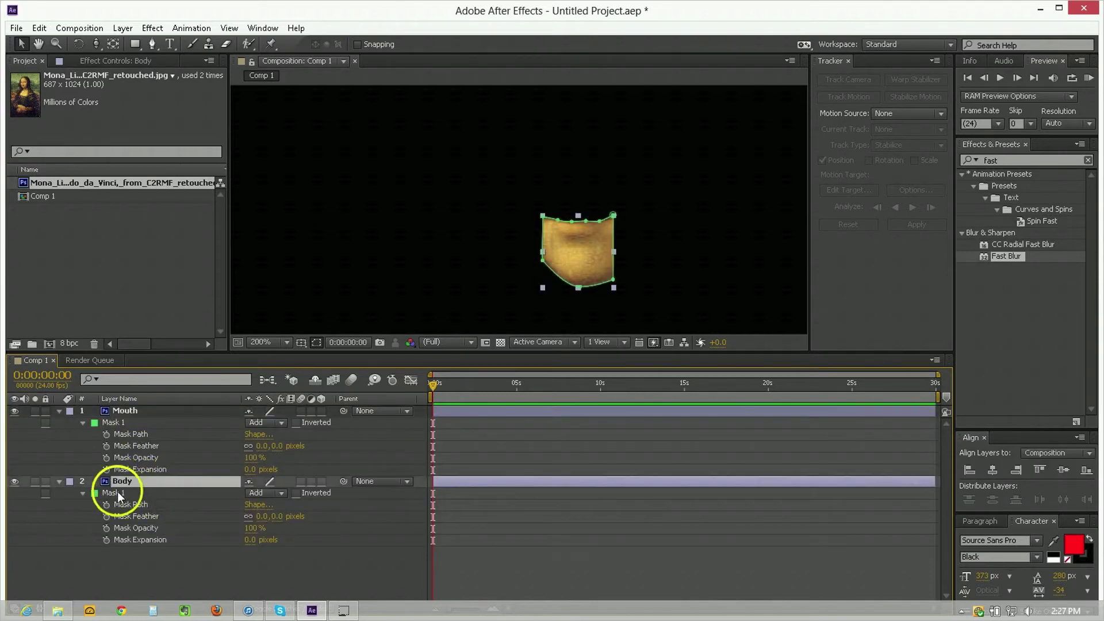
{"action": "left_click", "coordinate": [257, 493]}
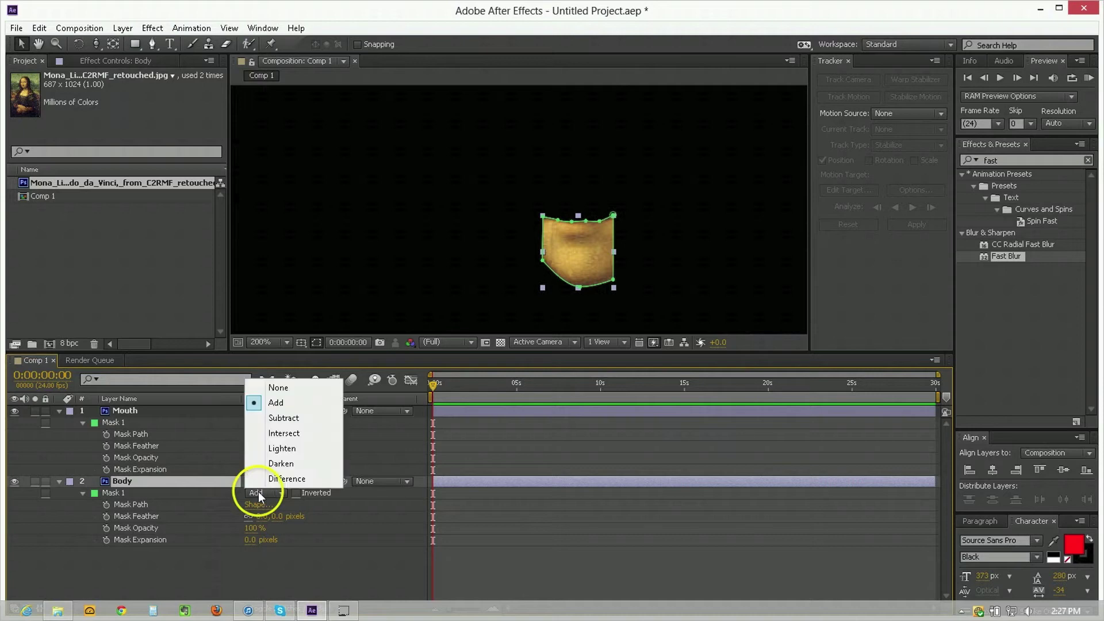
{"action": "left_click", "coordinate": [284, 418]}
{"action": "left_click", "coordinate": [333, 552]}
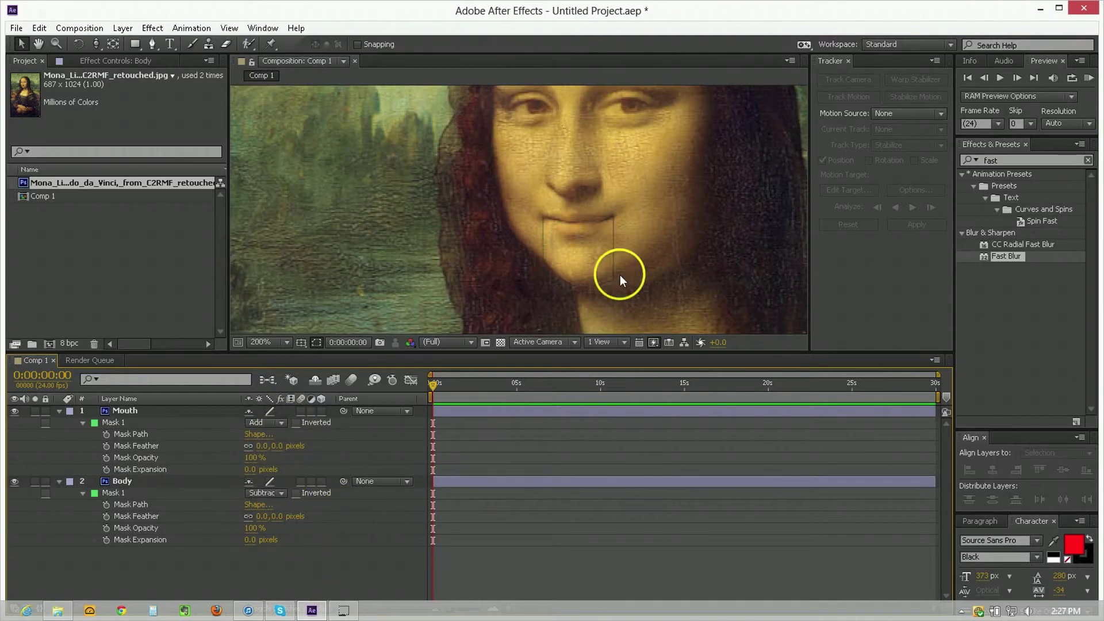
- Try moving the Mouth layer's chin cutout separately from the Body layer, and undo the move
{"action": "left_click", "coordinate": [138, 411]}
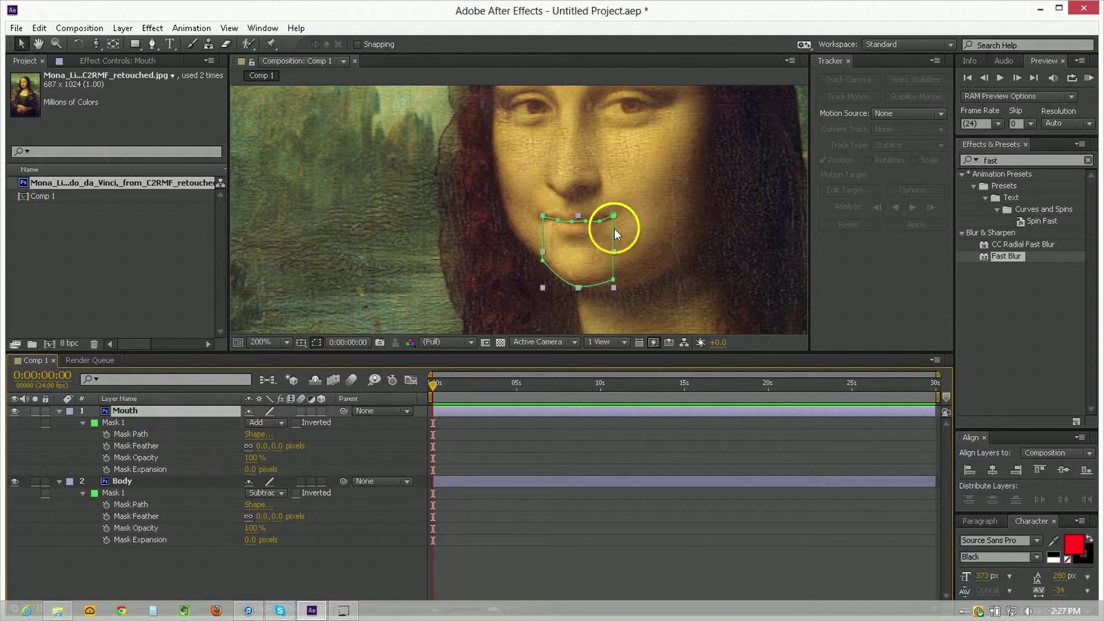
{"action": "left_click_drag", "start_coordinate": [614, 229], "coordinate": [592, 241]}
{"action": "key", "text": "ctrl+z"}
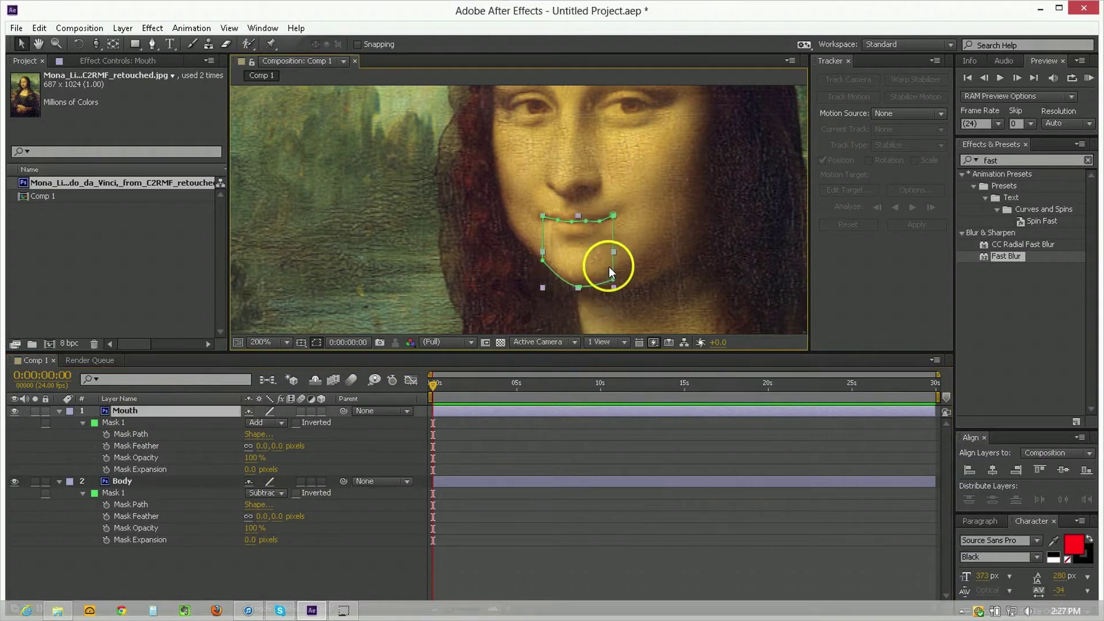
- Set the Mouth layer's Mask 1 expansion to 1 pixel to hide the seam around the chin cutout
{"action": "scroll", "coordinate": [635, 255], "scroll_direction": "up", "scroll_amount": 2}
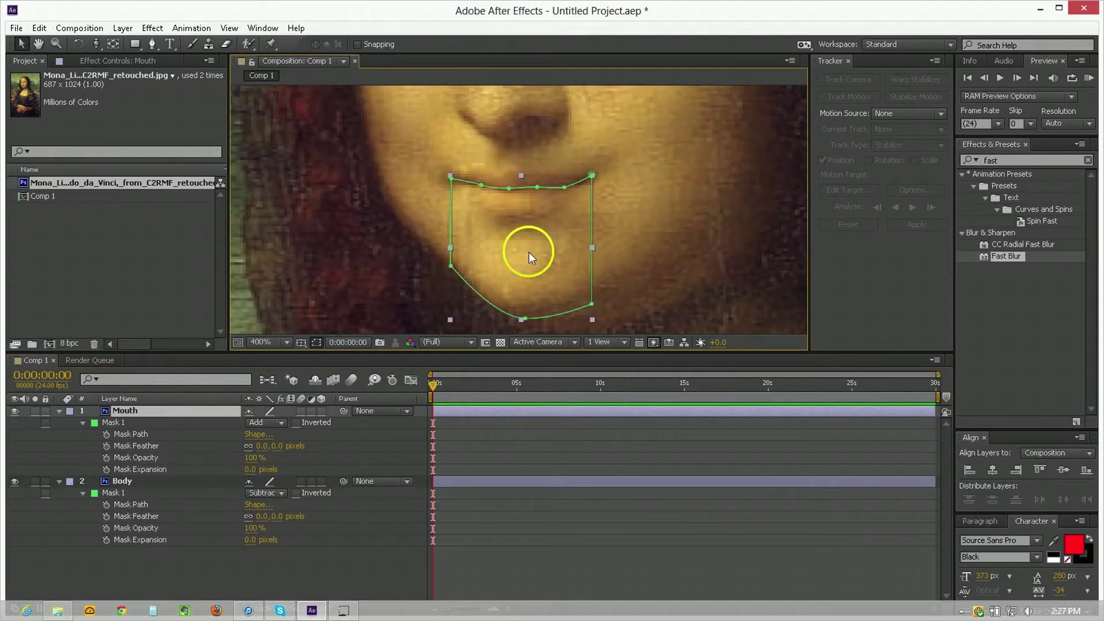
{"action": "left_click", "coordinate": [54, 537]}
{"action": "left_click", "coordinate": [592, 189]}
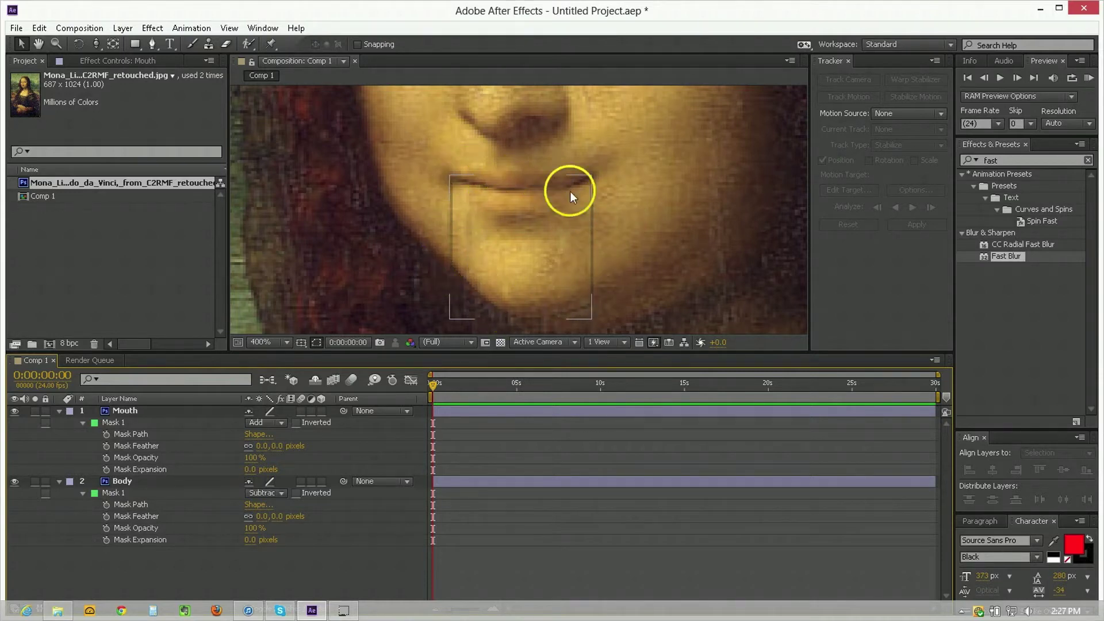
{"action": "scroll", "coordinate": [570, 191], "scroll_direction": "up", "scroll_amount": 1}
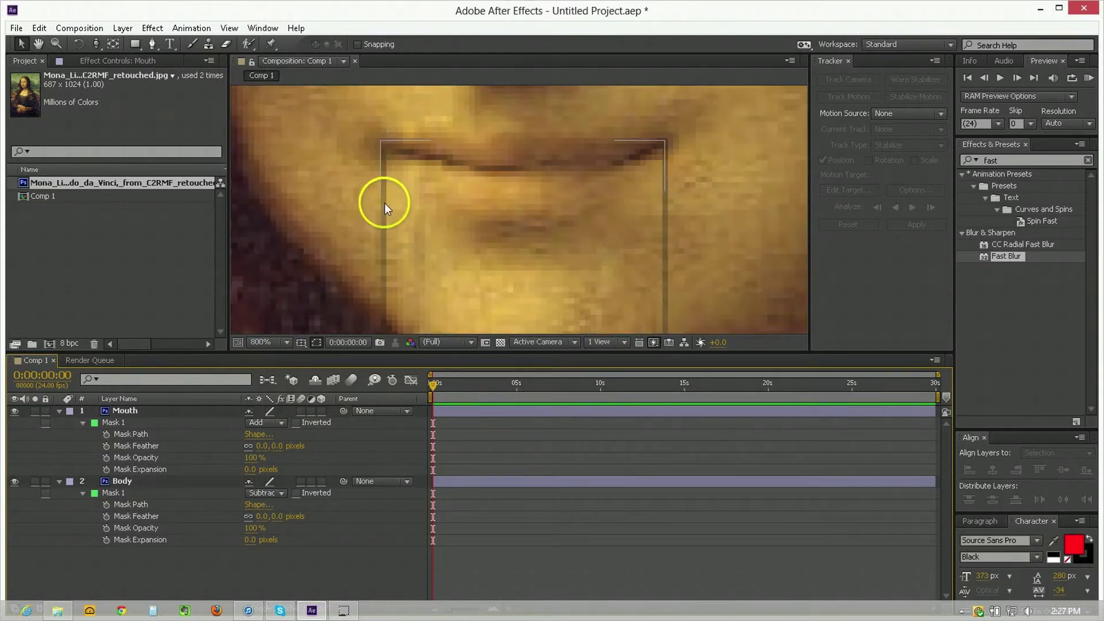
{"action": "left_click", "coordinate": [179, 558]}
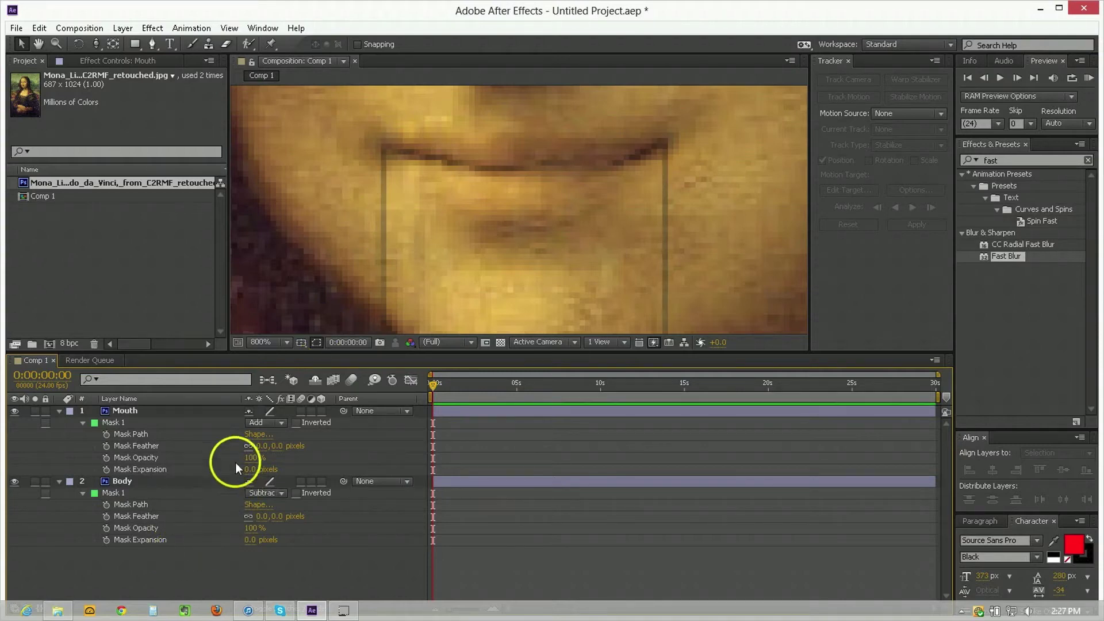
{"action": "left_click", "coordinate": [173, 413]}
{"action": "left_click", "coordinate": [252, 470]}
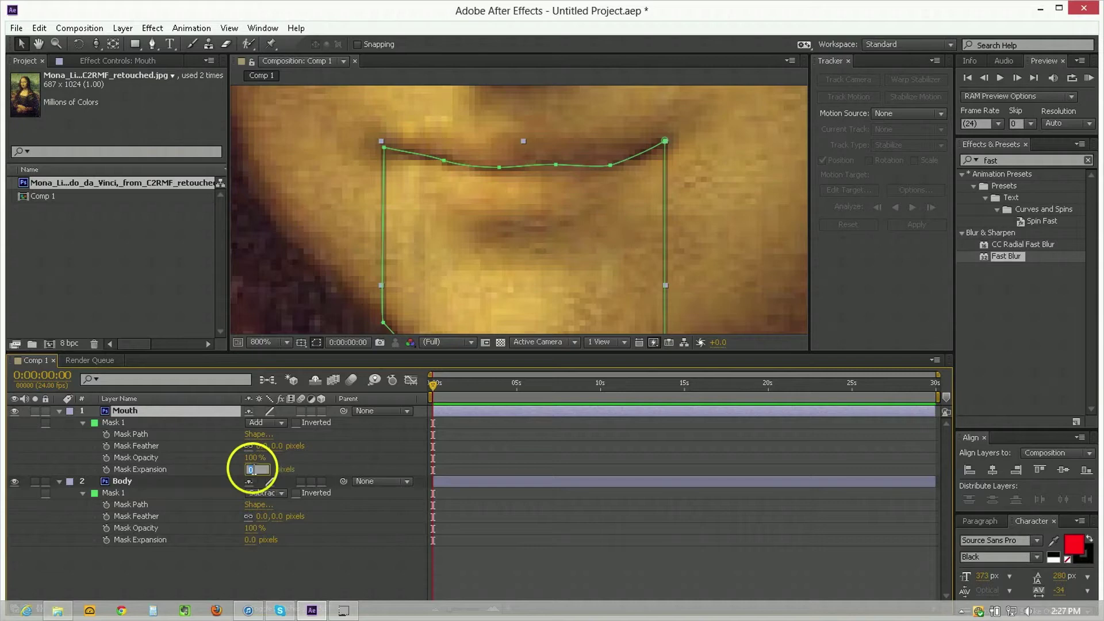
{"action": "type", "text": "1"}
{"action": "key", "text": "Return"}
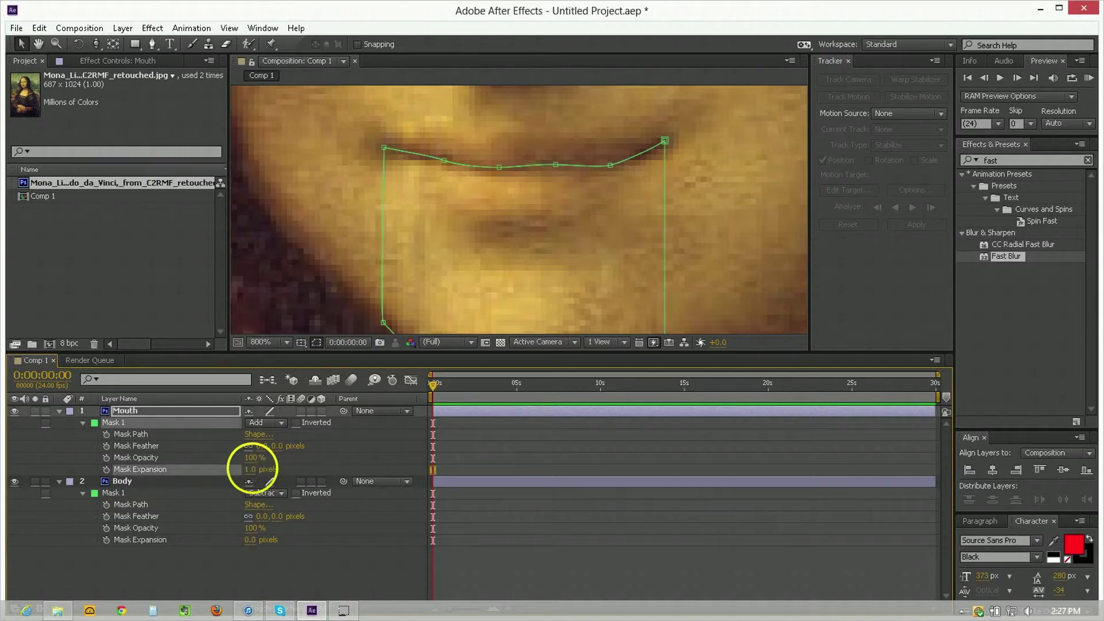
- Set the Body layer's Mask 1 expansion to -1 pixel
{"action": "left_click", "coordinate": [251, 539]}
{"action": "type", "text": "-1"}
{"action": "key", "text": "Return"}
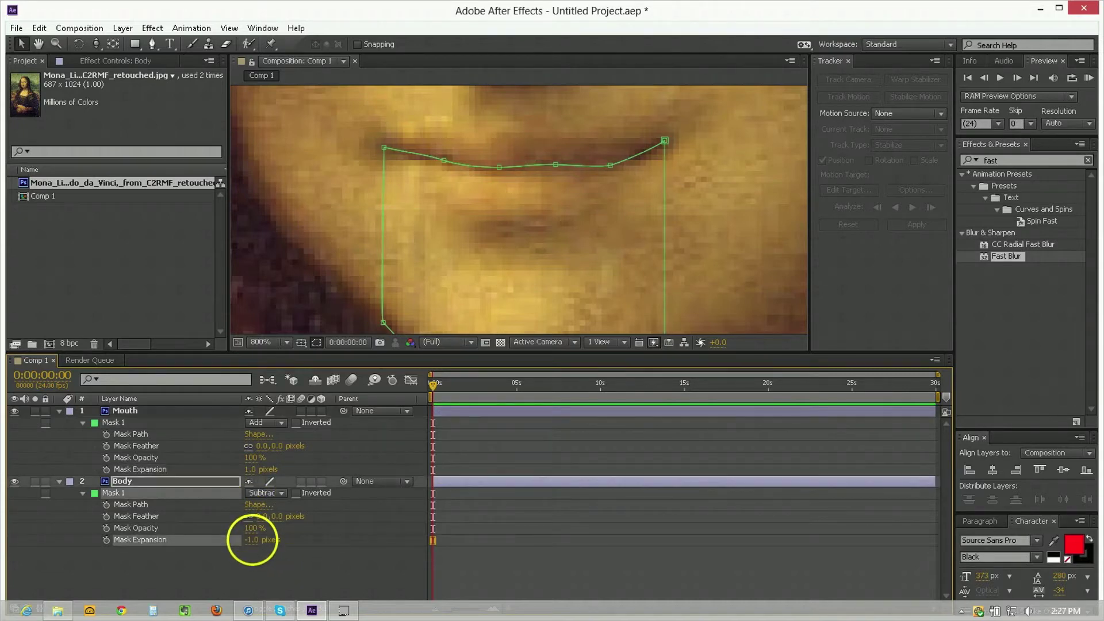
{"action": "left_click", "coordinate": [263, 558]}
- Move the Mouth layer down to open the mouth, and nudge it partly back up to test the gap
{"action": "scroll", "coordinate": [558, 295], "scroll_direction": "down", "scroll_amount": 1}
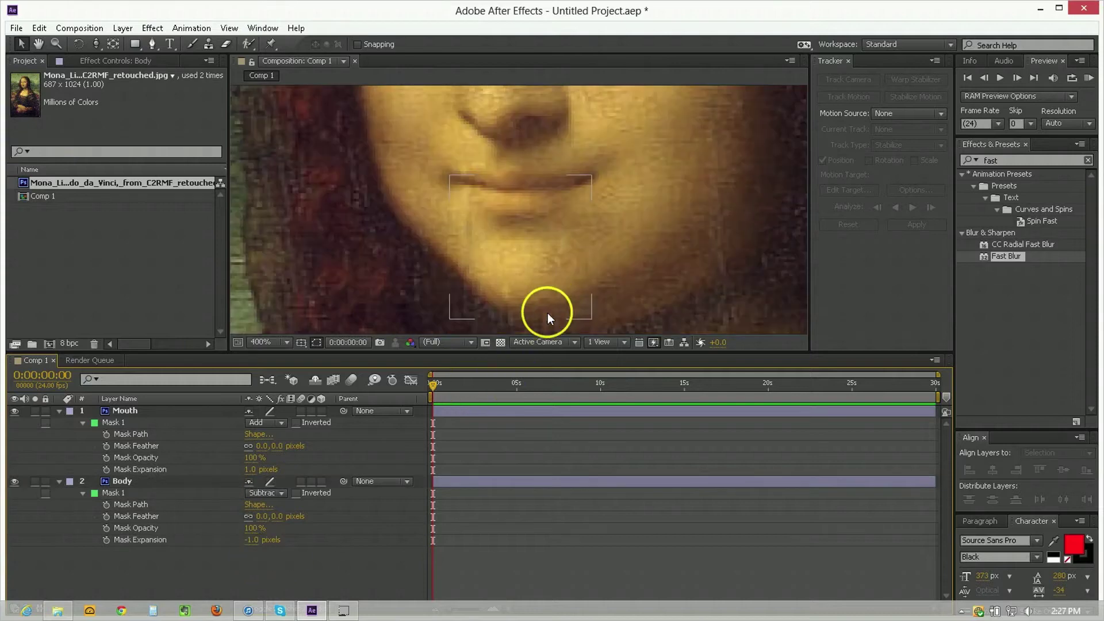
{"action": "left_click", "coordinate": [549, 239]}
{"action": "left_click_drag", "start_coordinate": [548, 264], "coordinate": [547, 285]}
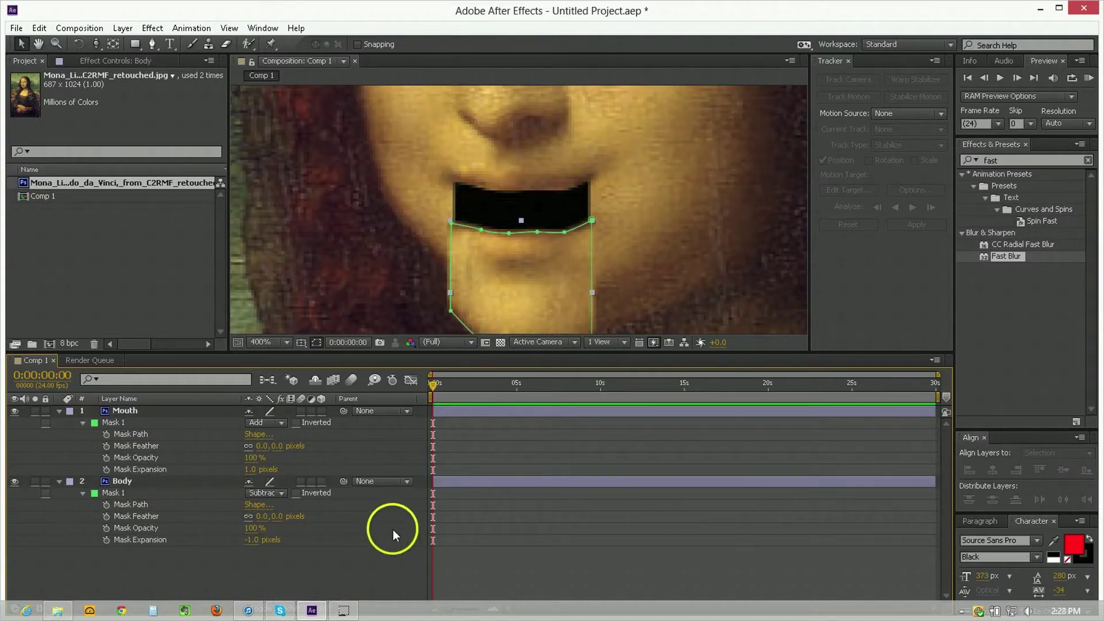
{"action": "key", "text": "shift+Up"}
{"action": "key", "text": "shift+Up"}
{"action": "key", "text": "shift+Down"}
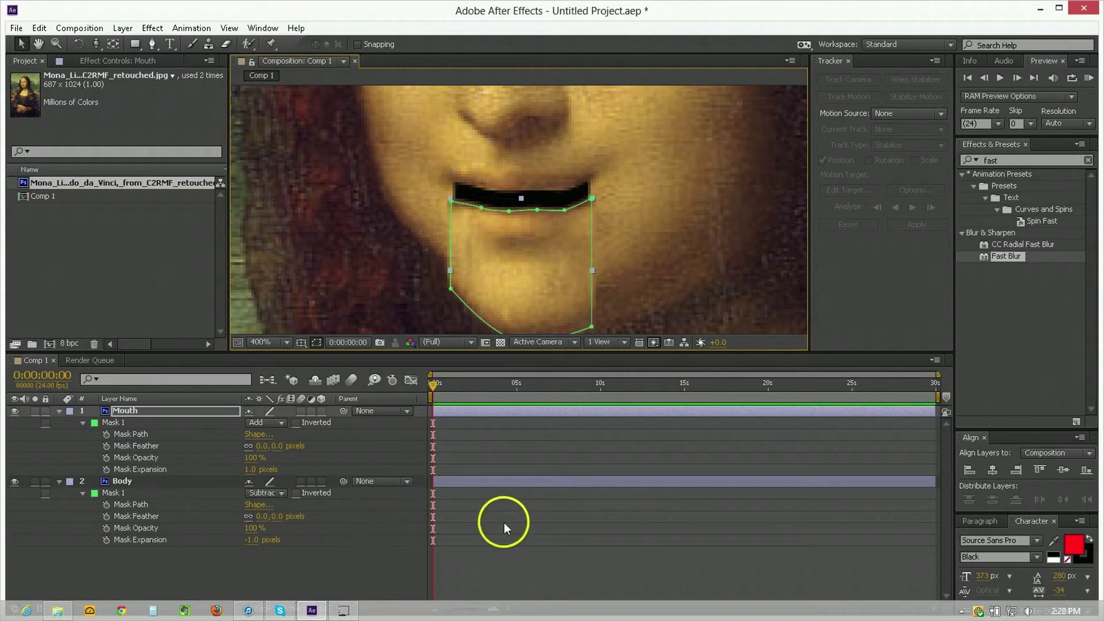
- Set the Body layer's Mask 1 expansion back to 0 pixels
{"action": "left_click", "coordinate": [409, 534]}
{"action": "scroll", "coordinate": [575, 254], "scroll_direction": "up", "scroll_amount": 1}
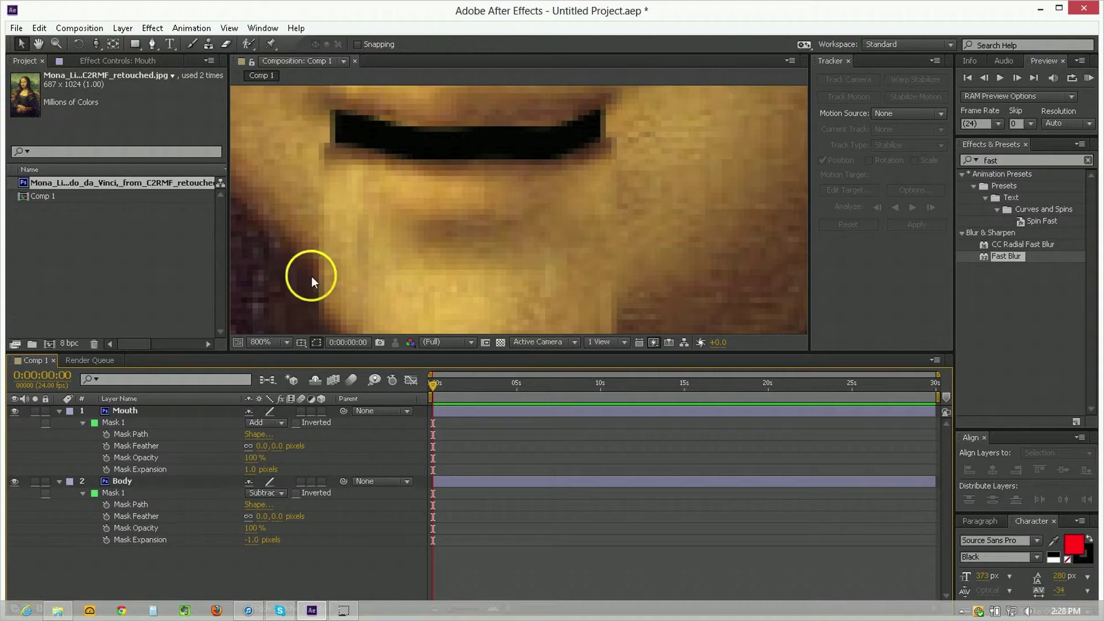
{"action": "left_click", "coordinate": [257, 540]}
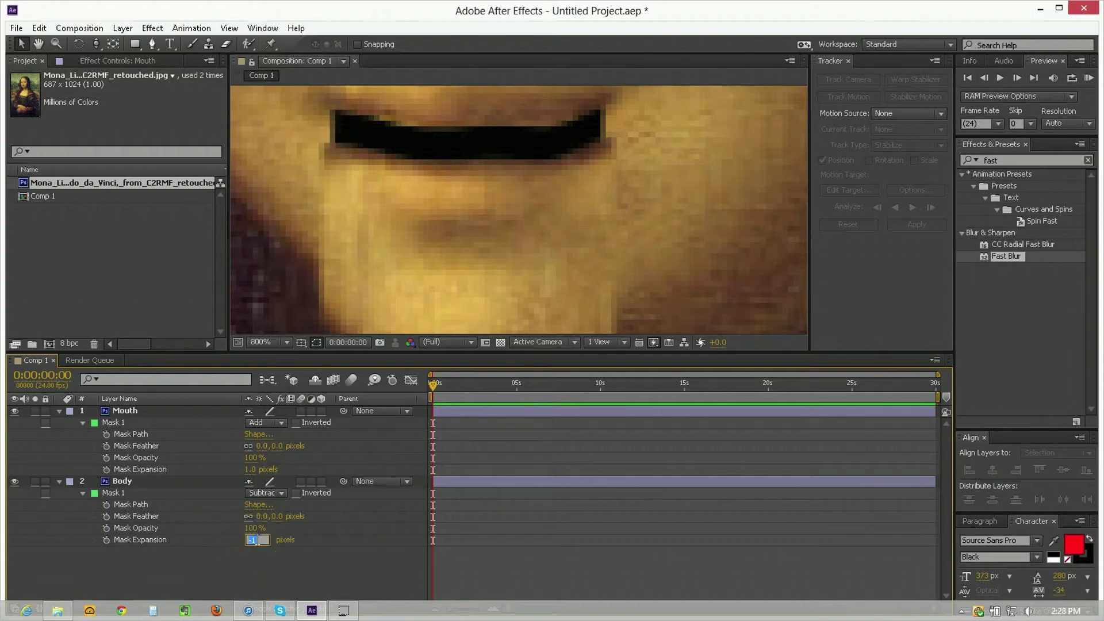
{"action": "type", "text": "0"}
{"action": "key", "text": "Return"}
{"action": "left_click", "coordinate": [277, 564]}
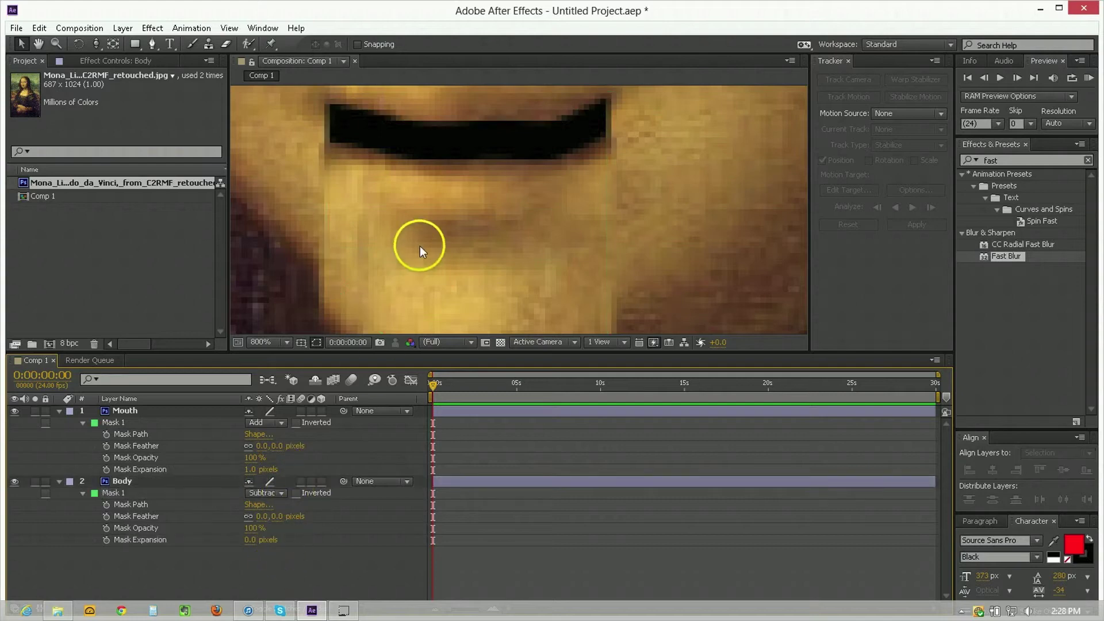
- Parent the Mouth layer to the Body layer
{"action": "scroll", "coordinate": [419, 227], "scroll_direction": "down", "scroll_amount": 2}
{"action": "left_click", "coordinate": [436, 250]}
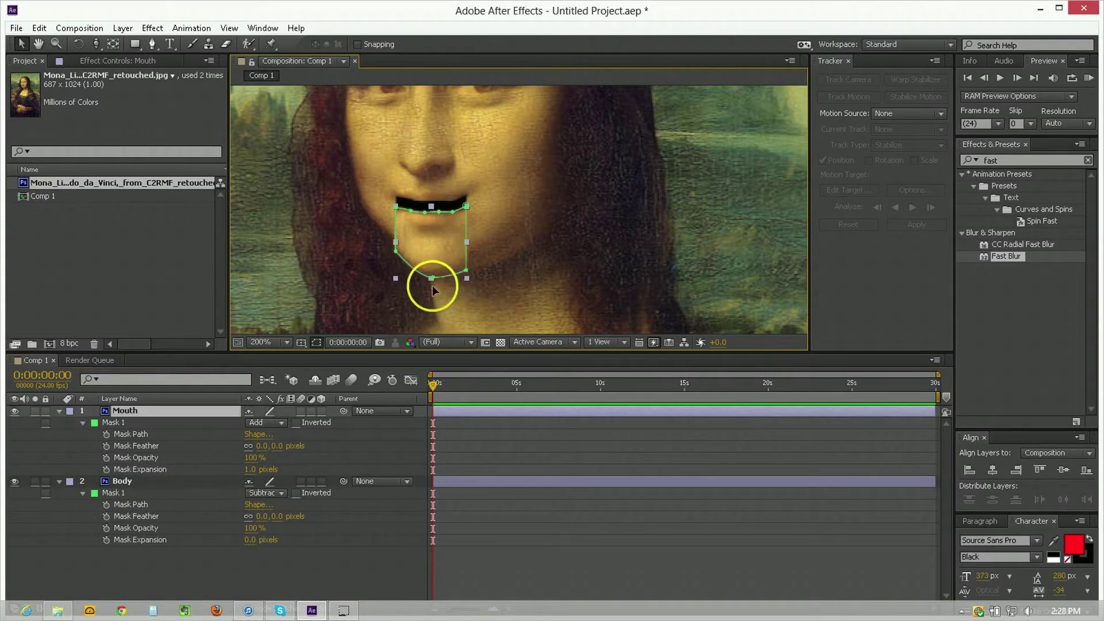
{"action": "left_click", "coordinate": [163, 407], "text": "ctrl"}
{"action": "left_click", "coordinate": [149, 409]}
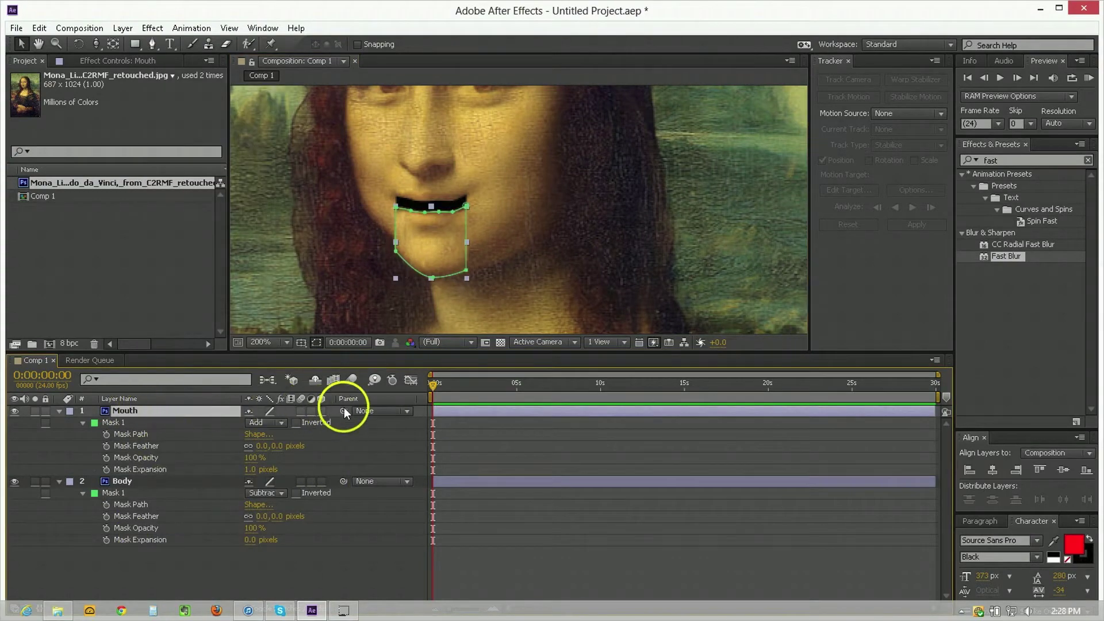
{"action": "left_click_drag", "start_coordinate": [344, 410], "coordinate": [140, 480]}
- Try moving the Body layer around the composition to test that the mouth follows, and undo the moves
{"action": "scroll", "coordinate": [579, 223], "scroll_direction": "down", "scroll_amount": 1}
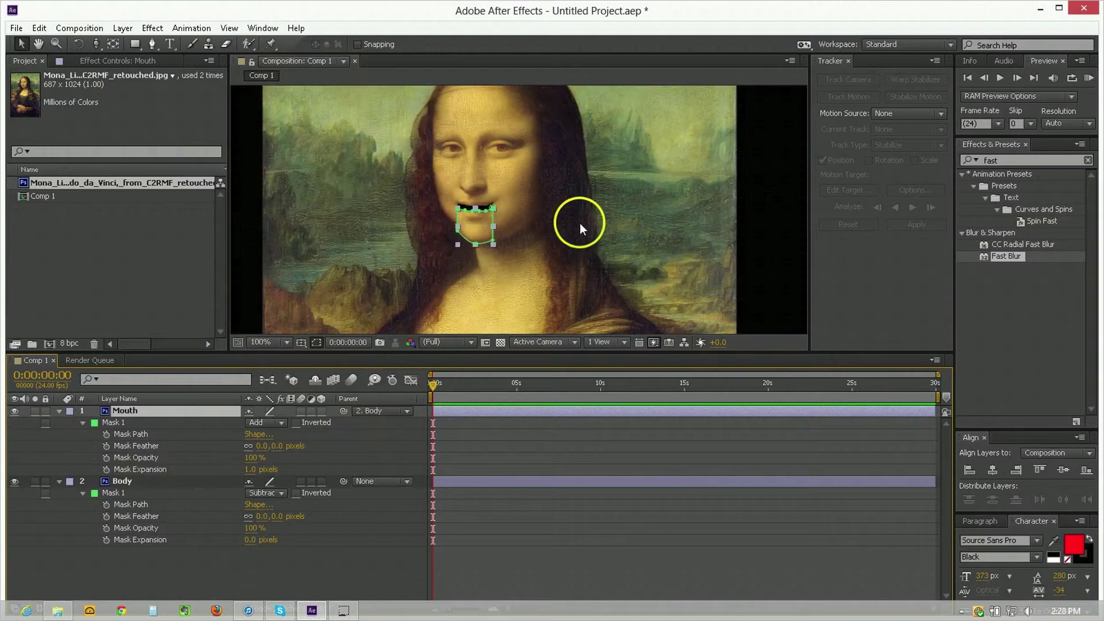
{"action": "left_click", "coordinate": [579, 222]}
{"action": "scroll", "coordinate": [589, 230], "scroll_direction": "down", "scroll_amount": 2}
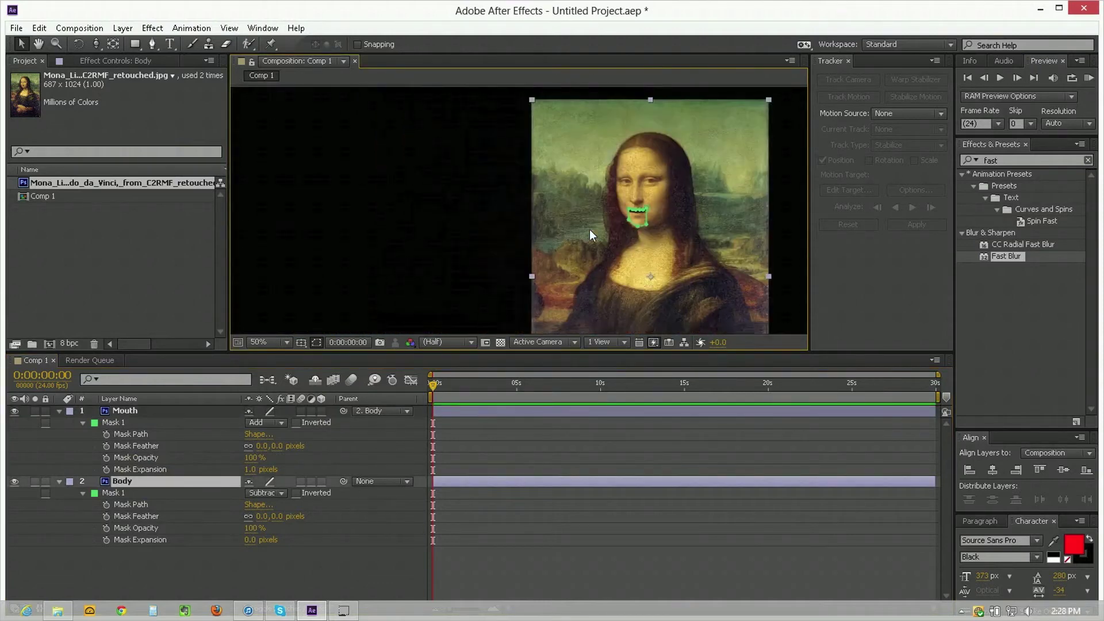
{"action": "key", "text": "ctrl+z"}
{"action": "left_click", "coordinate": [547, 266]}
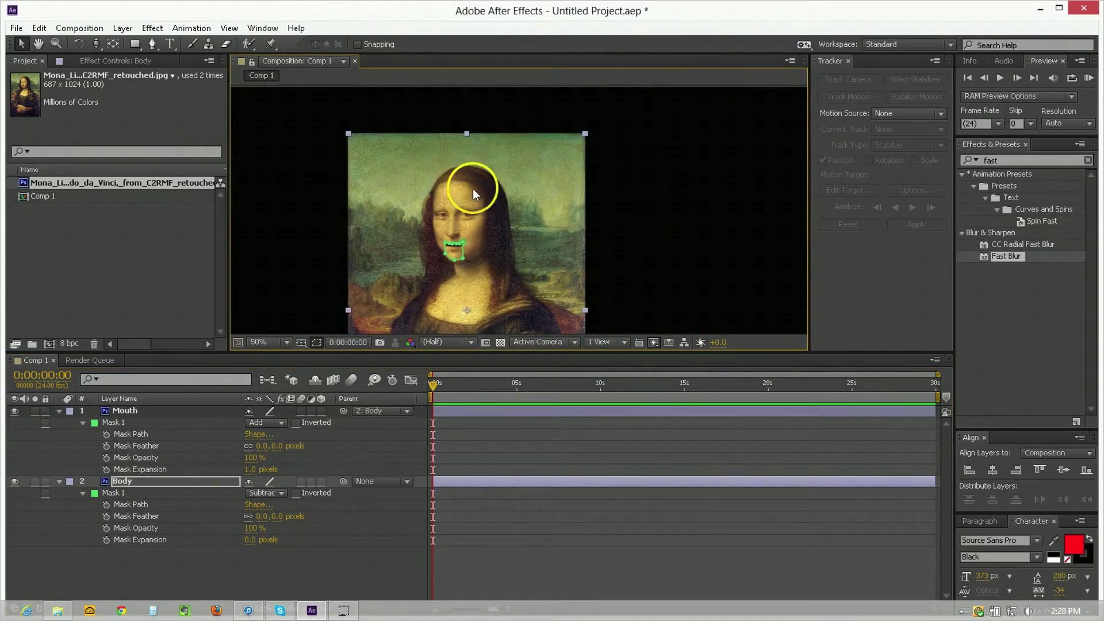
{"action": "left_click_drag", "start_coordinate": [473, 189], "coordinate": [620, 198]}
- Reveal the Mouth layer's Position and set its vertical value to 511.3 to close the mouth
{"action": "key", "text": "p"}
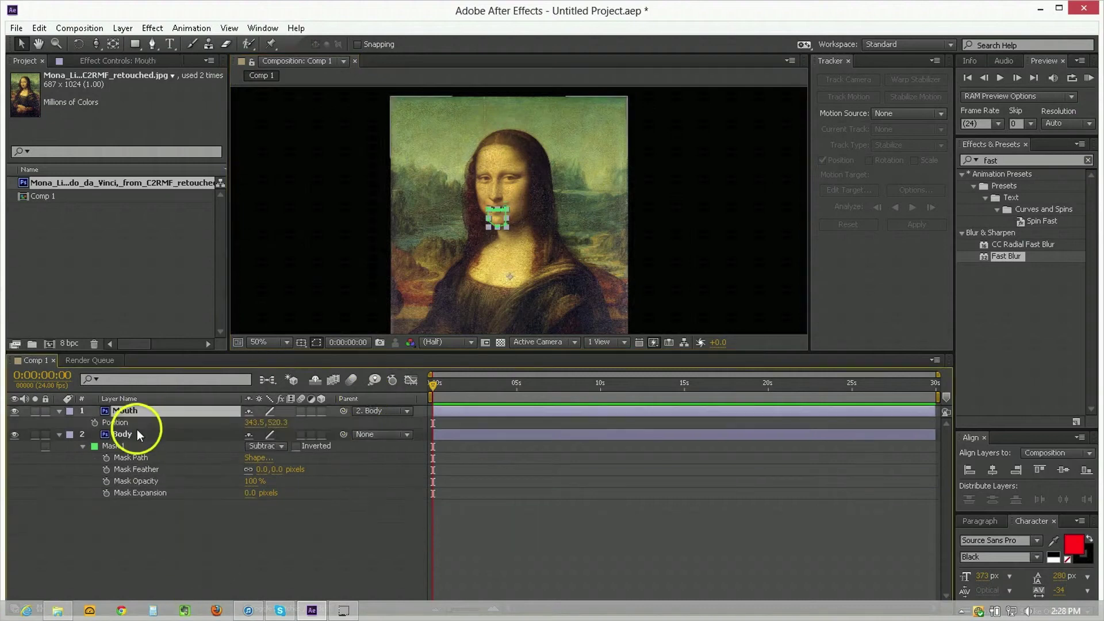
{"action": "scroll", "coordinate": [483, 281], "scroll_direction": "up", "scroll_amount": 5}
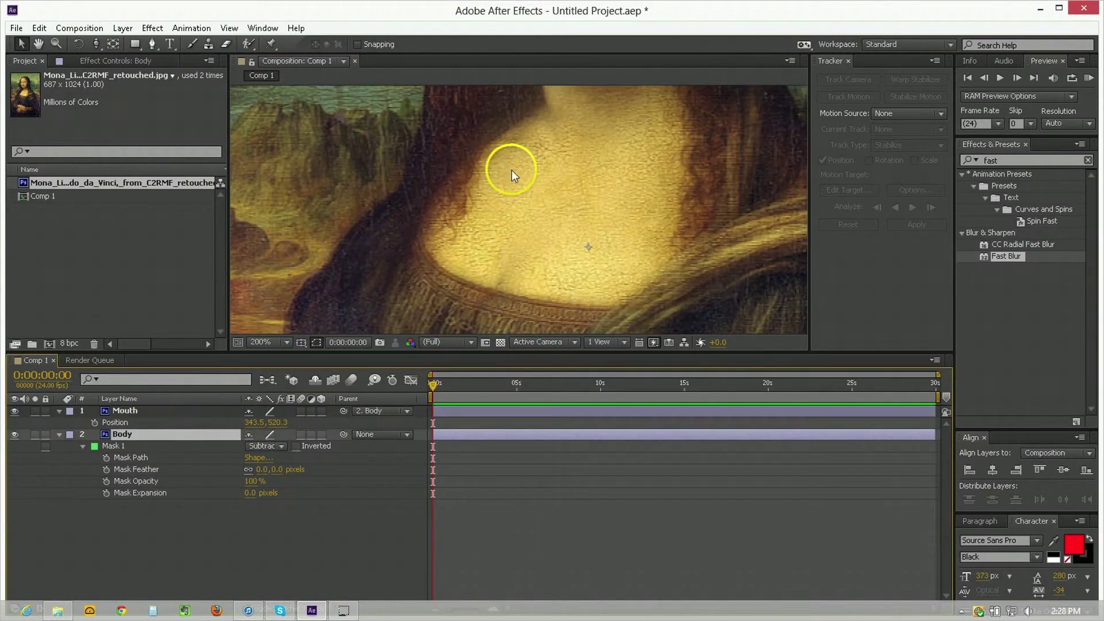
{"action": "left_click_drag", "start_coordinate": [617, 225], "coordinate": [488, 323]}
{"action": "left_click_drag", "start_coordinate": [279, 430], "coordinate": [276, 424]}
{"action": "scroll", "coordinate": [375, 219], "scroll_direction": "up", "scroll_amount": 2}
{"action": "left_click", "coordinate": [375, 218]}
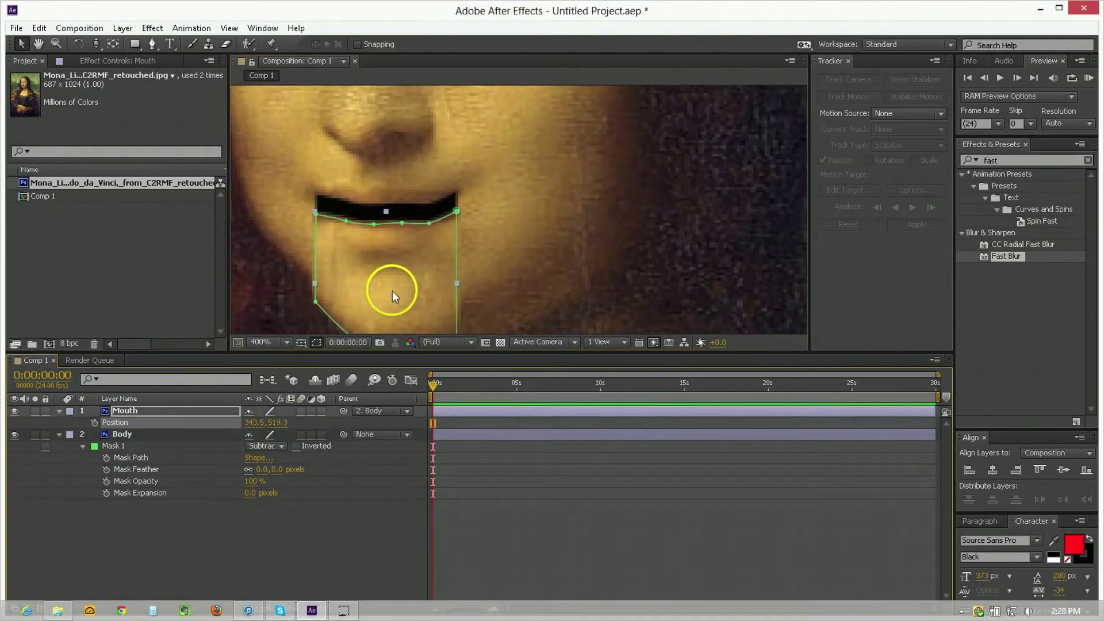
{"action": "left_click_drag", "start_coordinate": [281, 412], "coordinate": [279, 425]}
{"action": "key", "text": "slash"}
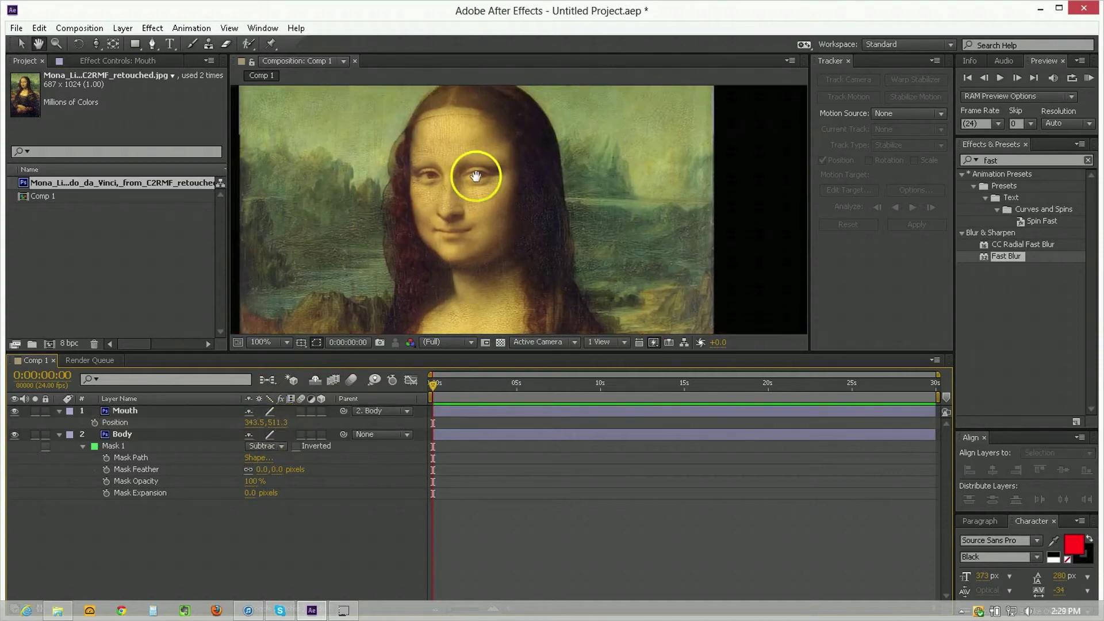
{"action": "scroll", "coordinate": [498, 189], "scroll_direction": "down", "scroll_amount": 1}
{"action": "key", "text": "v"}
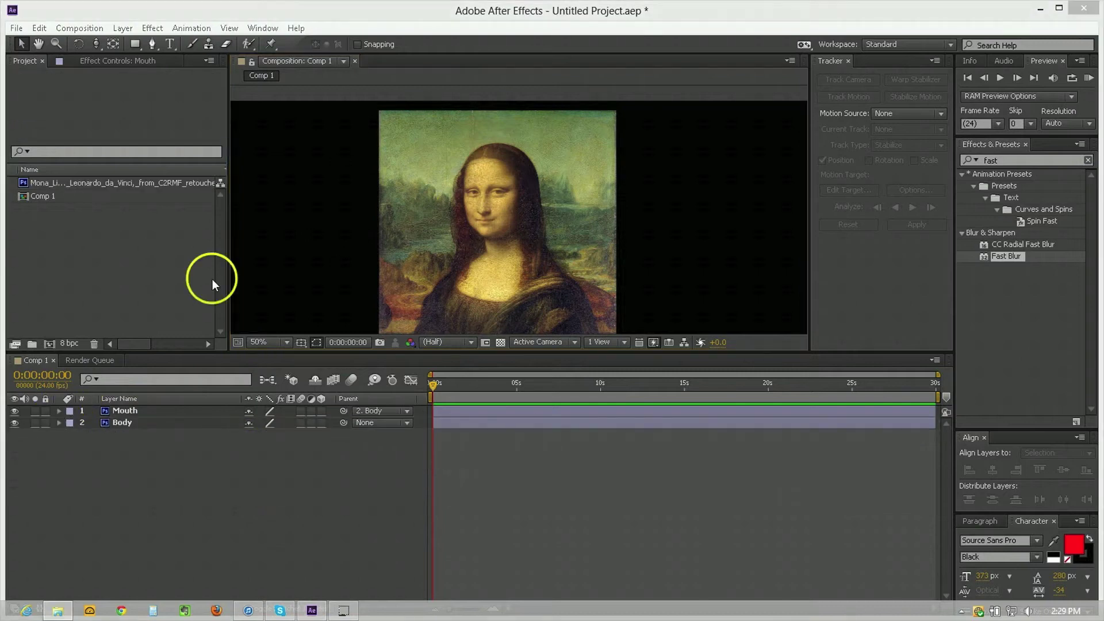
- Import Audio 3_3.wav, add it to Comp 1 below the Body layer, and reveal its waveform
{"action": "left_click_drag", "start_coordinate": [212, 278], "coordinate": [142, 256]}
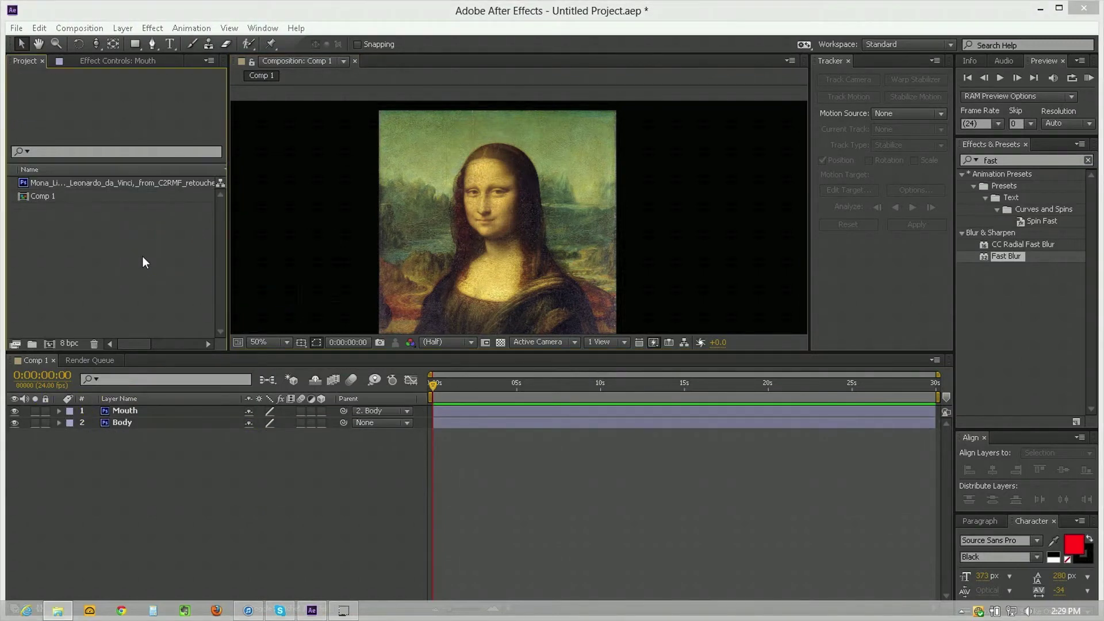
{"action": "left_click_drag", "start_coordinate": [74, 209], "coordinate": [140, 444]}
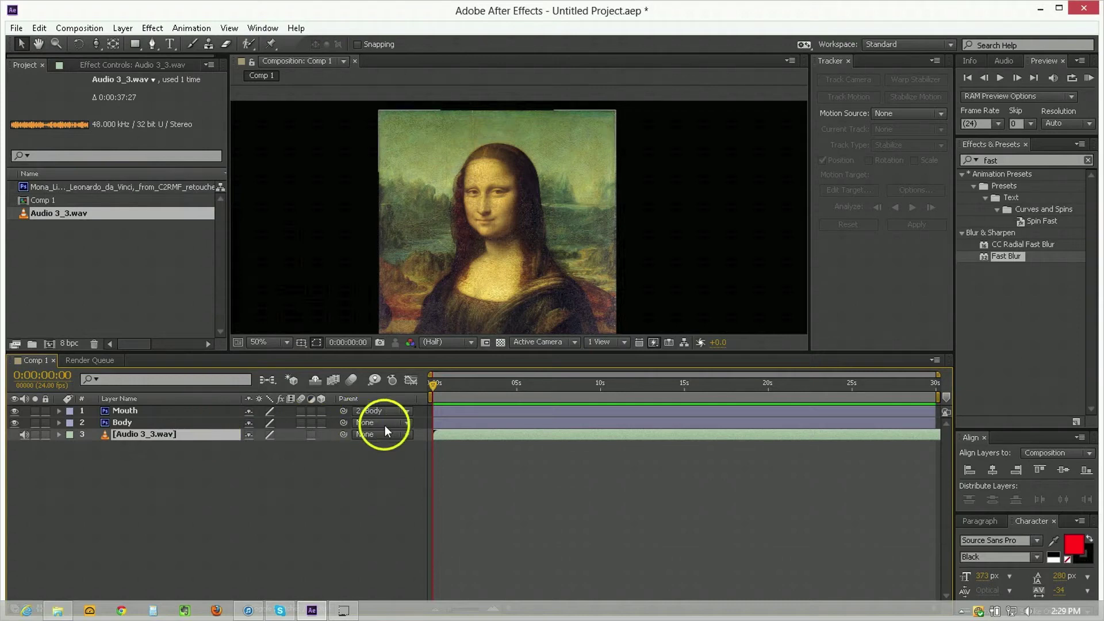
{"action": "key", "text": "l"}
{"action": "key", "text": "l"}
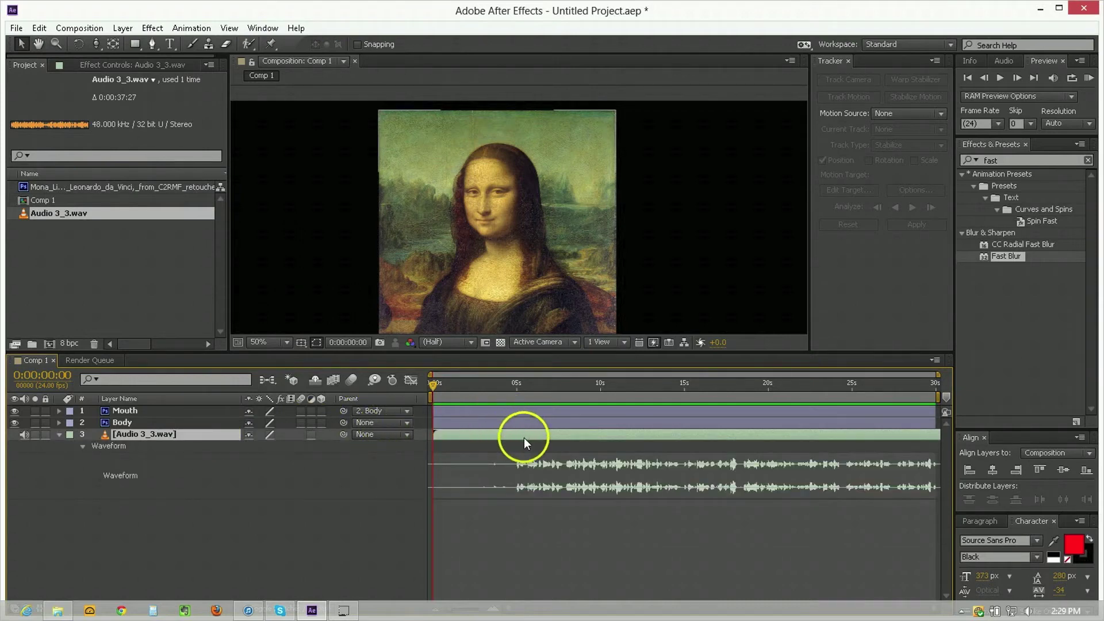
- Examine the audio waveform and place the current time at 0:00:05:03, where the speech begins
{"action": "scroll", "coordinate": [506, 458], "scroll_direction": "up", "scroll_amount": 3}
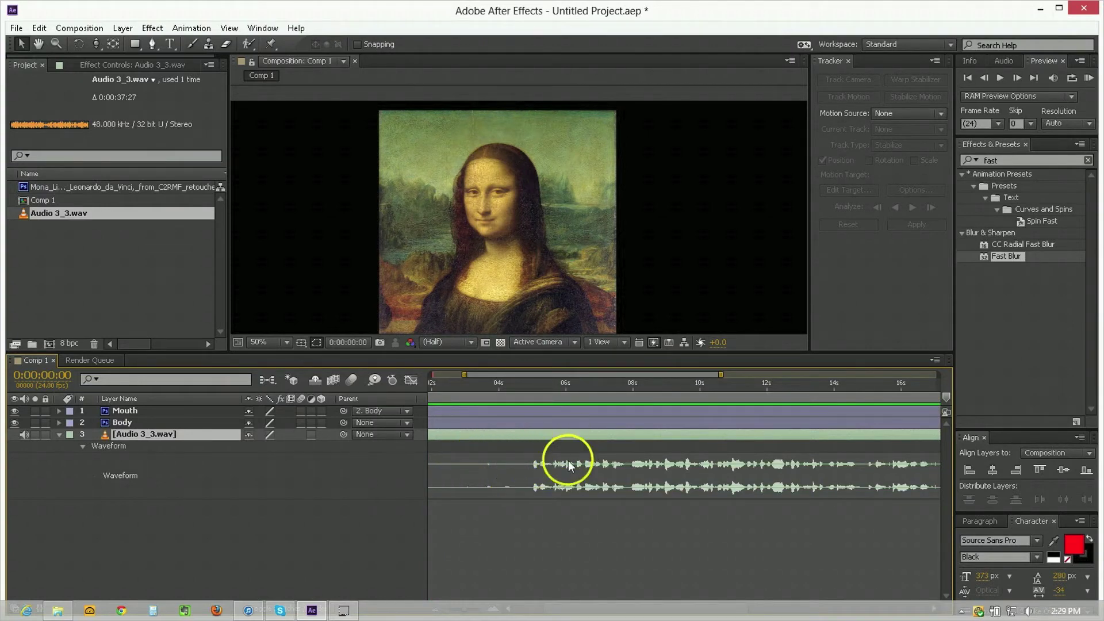
{"action": "left_click_drag", "start_coordinate": [526, 388], "coordinate": [536, 387]}
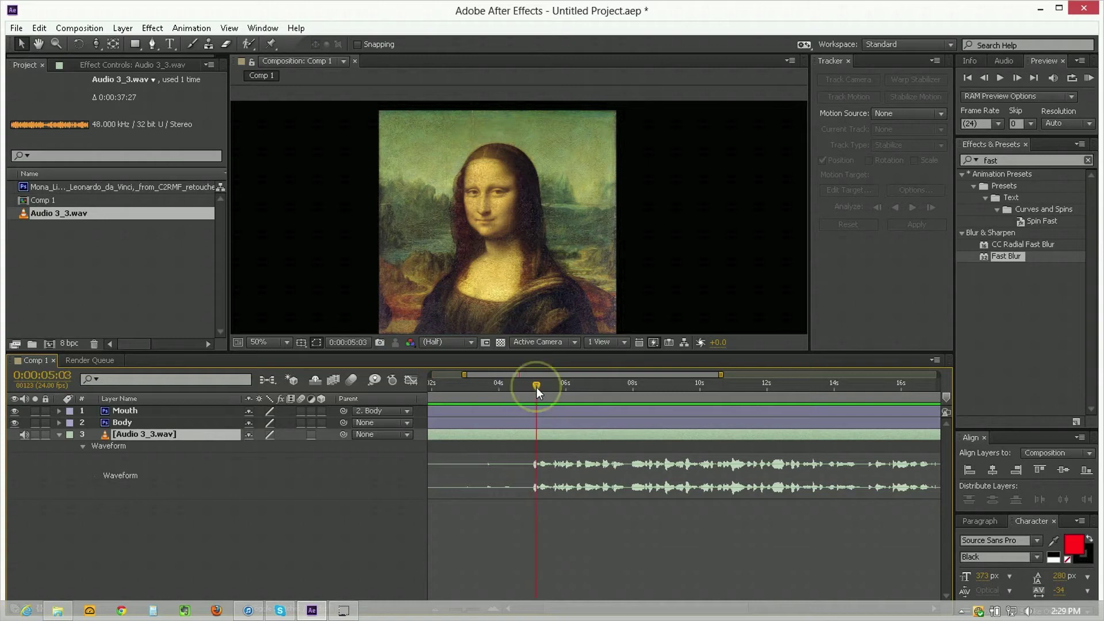
{"action": "left_click", "coordinate": [523, 436]}
{"action": "left_click", "coordinate": [524, 435]}
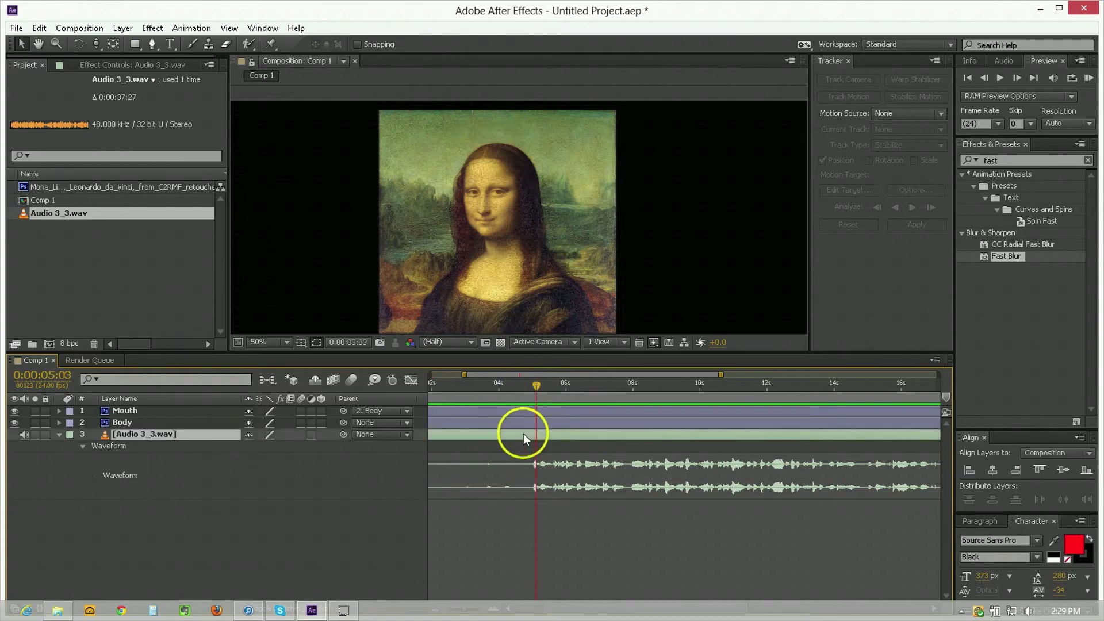
- Convert the composition's audio to keyframes with the Keyframe Assistant
{"action": "left_click", "coordinate": [468, 480]}
{"action": "left_click", "coordinate": [188, 30]}
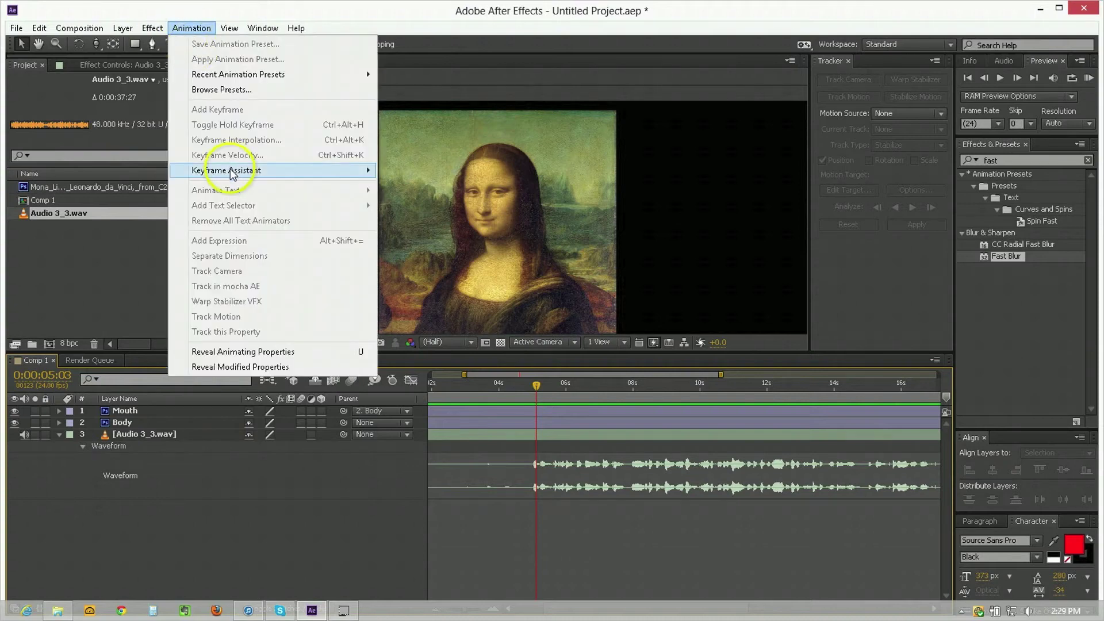
{"action": "mouse_move", "coordinate": [233, 171]}
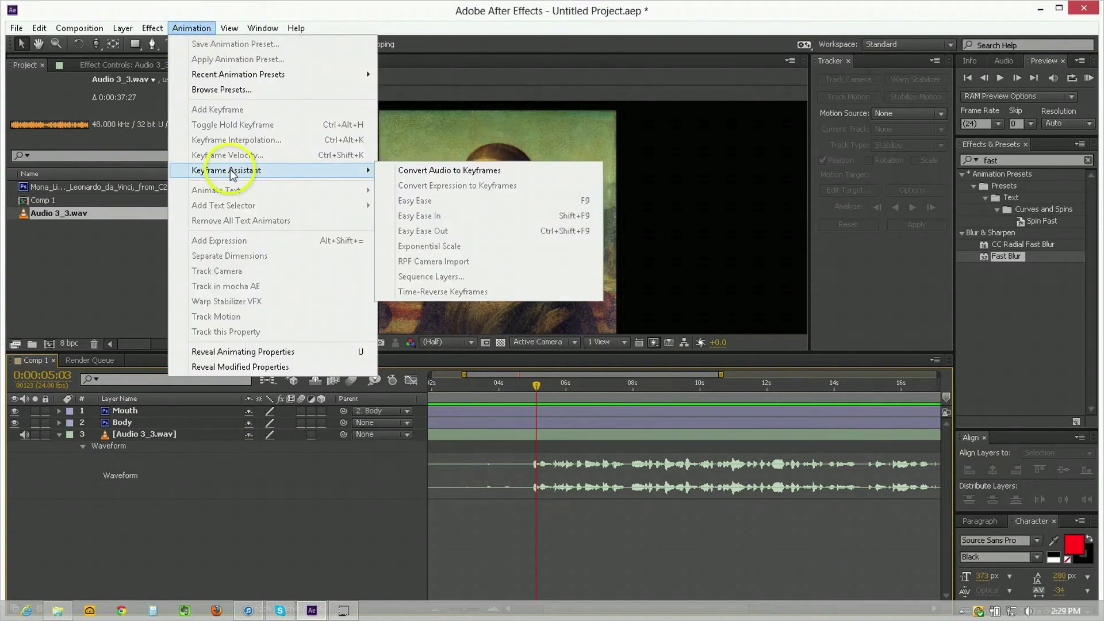
{"action": "left_click", "coordinate": [452, 172]}
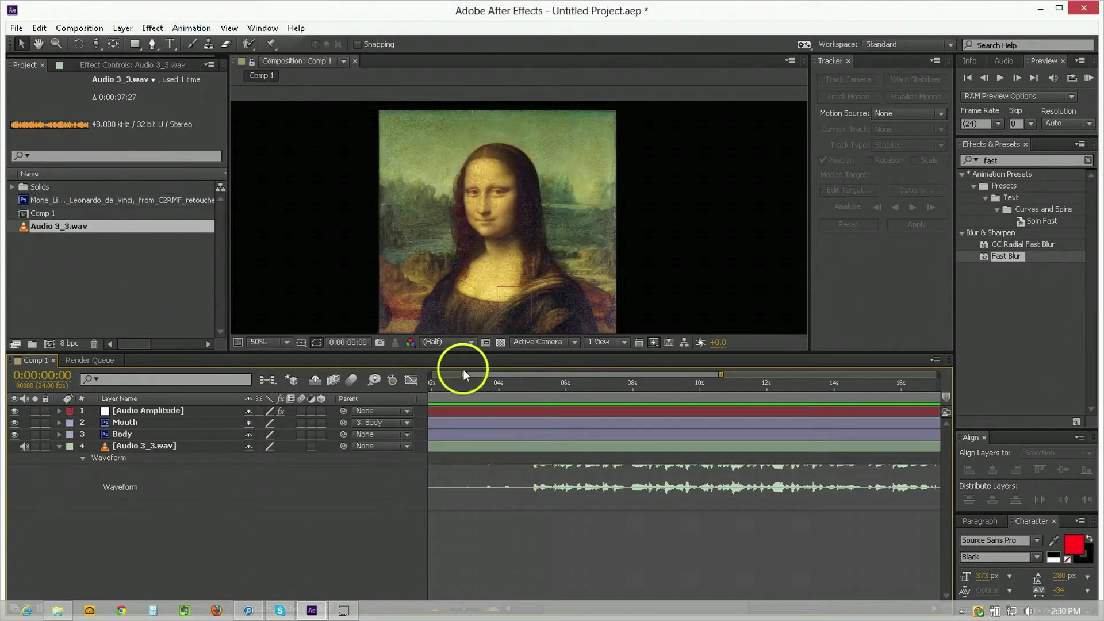
- Reveal the Audio Amplitude layer's keyframes and show the Both Channels slider in the Graph Editor
{"action": "left_click", "coordinate": [493, 410]}
{"action": "key", "text": "u"}
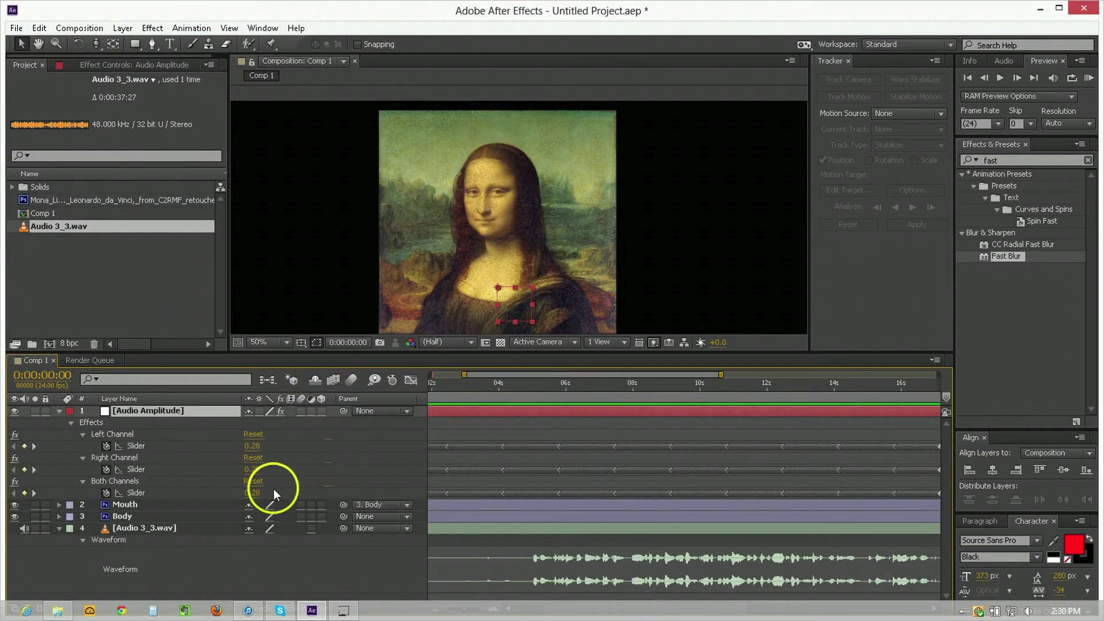
{"action": "left_click", "coordinate": [184, 483]}
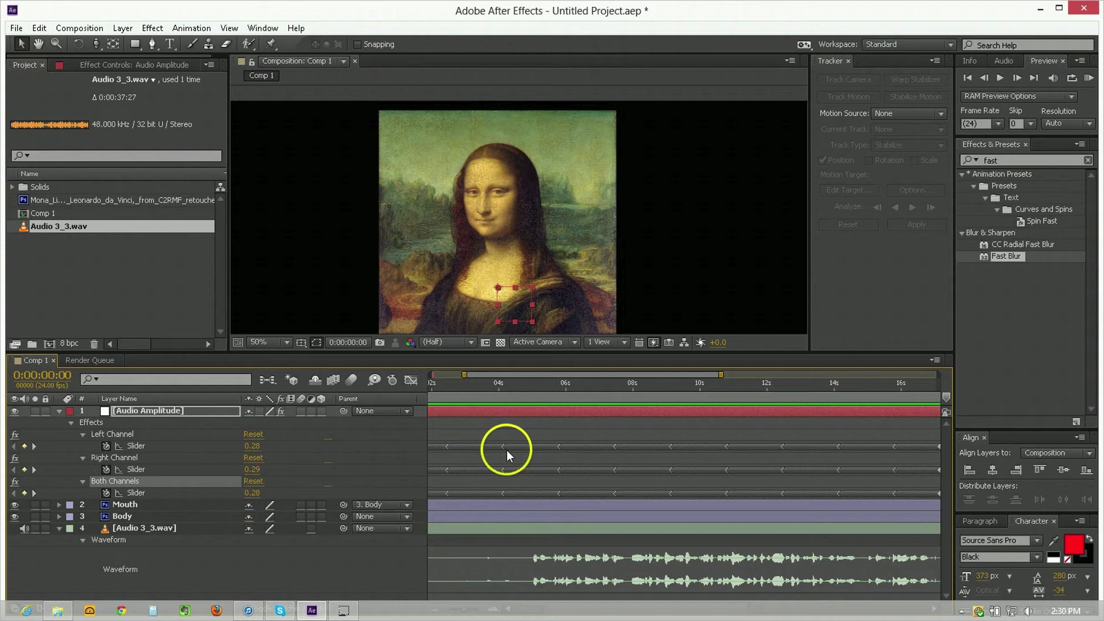
{"action": "left_click", "coordinate": [179, 493]}
{"action": "left_click", "coordinate": [409, 380]}
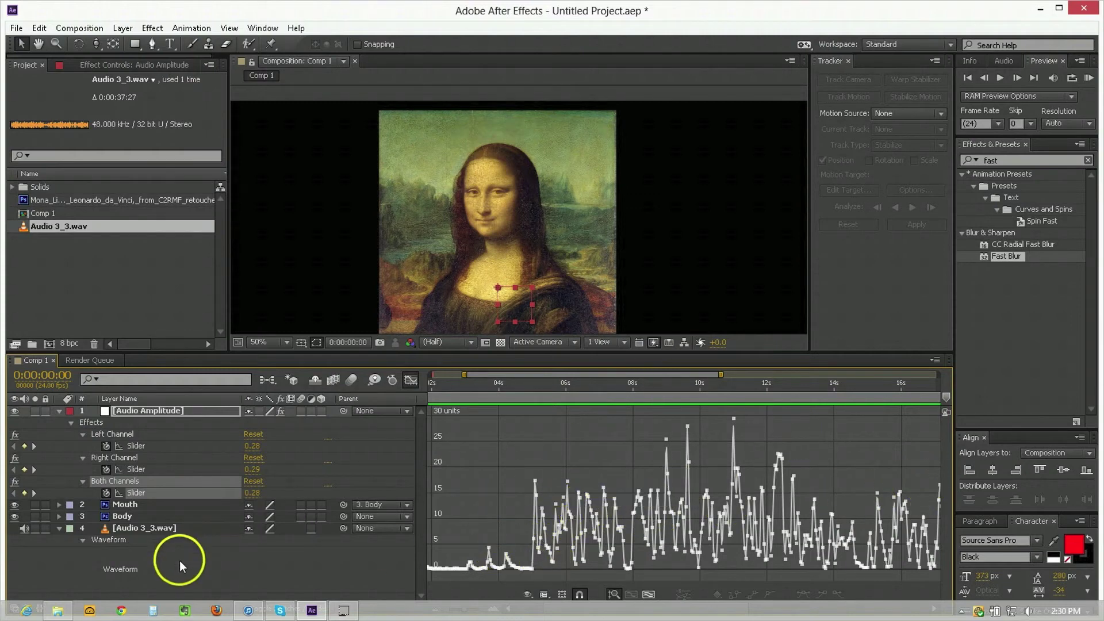
- Return from the Graph Editor to the layer bars and set the current time to 0:00:05:04
{"action": "left_click", "coordinate": [150, 542]}
{"action": "left_click", "coordinate": [407, 378]}
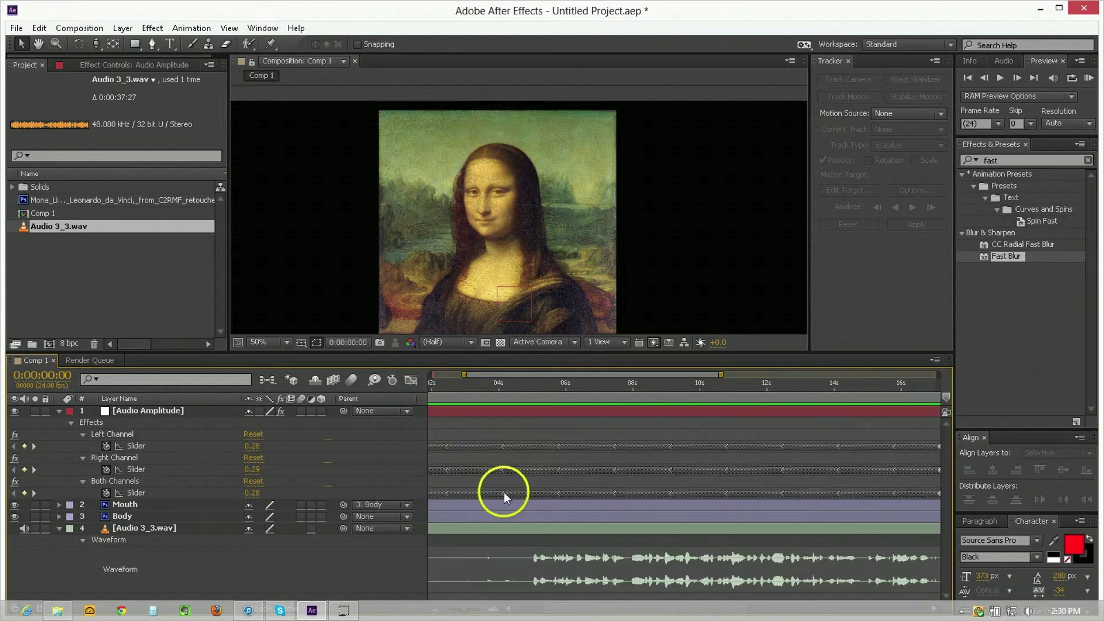
{"action": "left_click", "coordinate": [537, 389]}
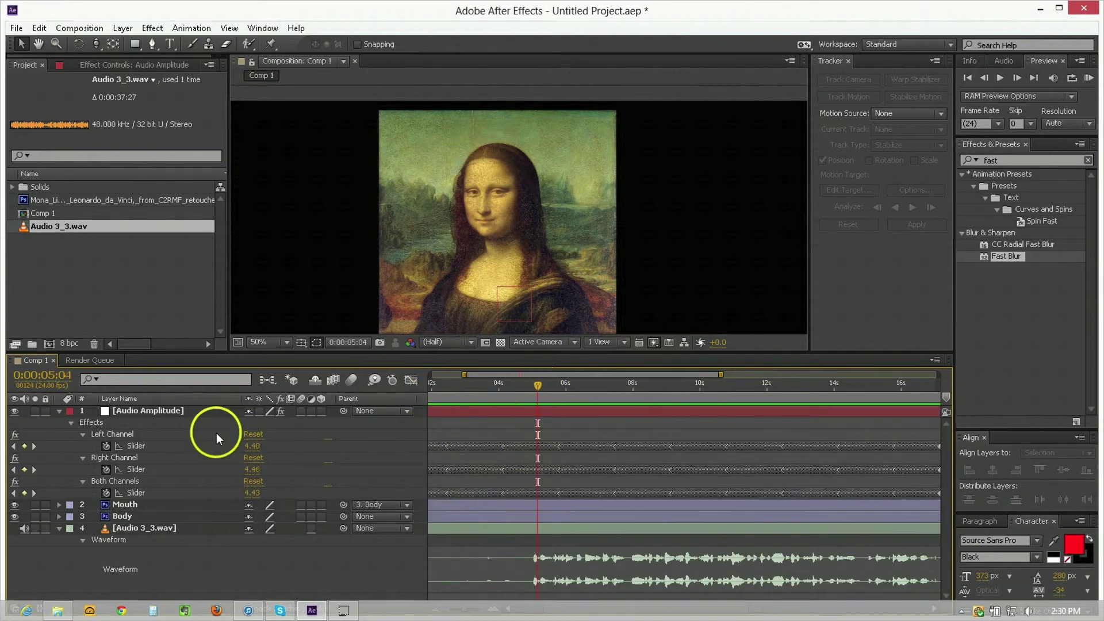
- Delete the Left Channel and Right Channel effects from the Audio Amplitude layer, keeping Both Channels
{"action": "left_click", "coordinate": [147, 434]}
{"action": "left_click", "coordinate": [126, 459], "text": "ctrl"}
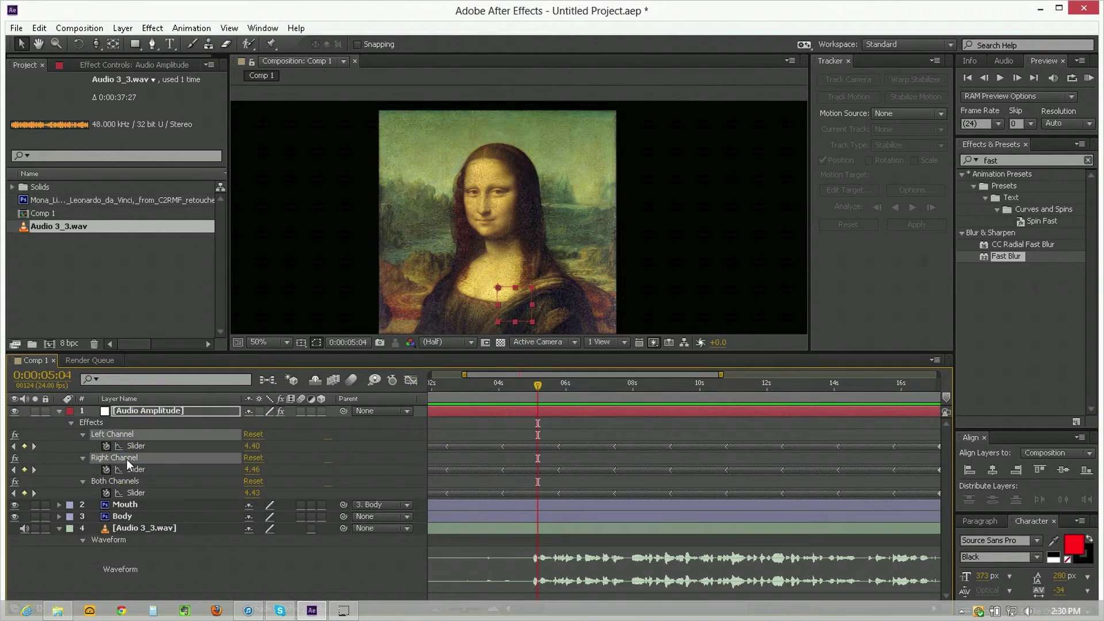
{"action": "key", "text": "Delete"}
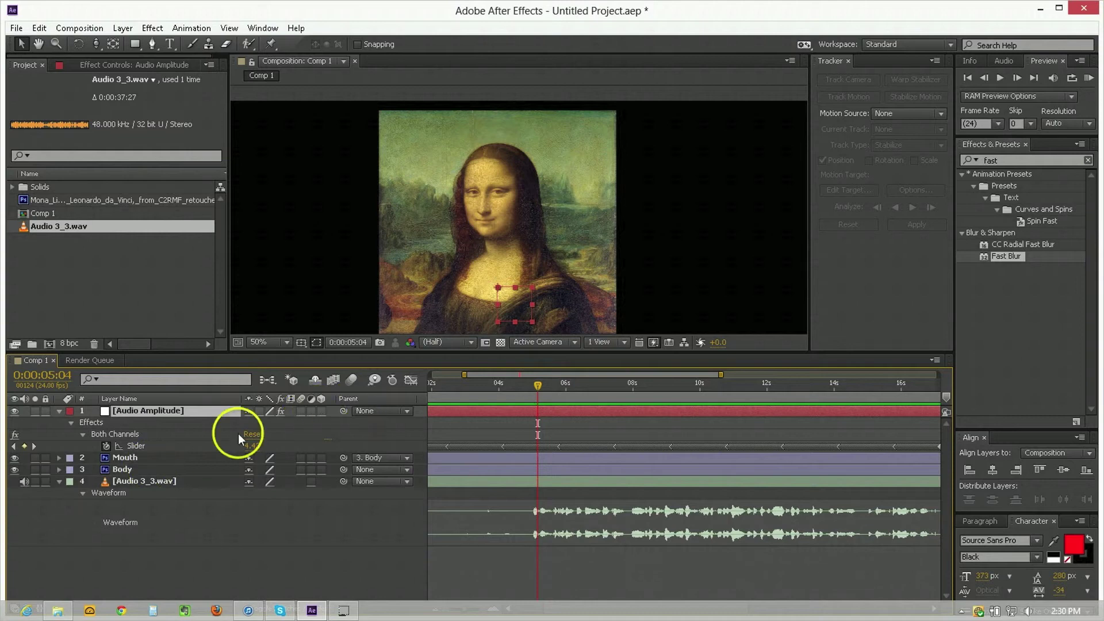
- Reveal the Mouth layer's Position and start an expression on it reading value+[x,y]
{"action": "left_click", "coordinate": [132, 460]}
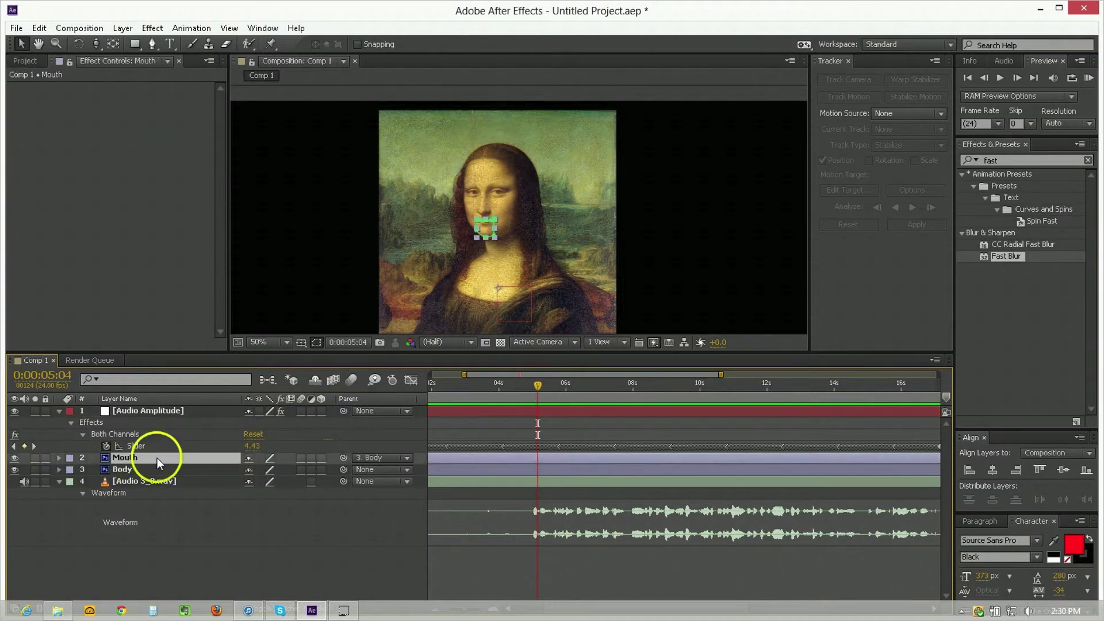
{"action": "key", "text": "p"}
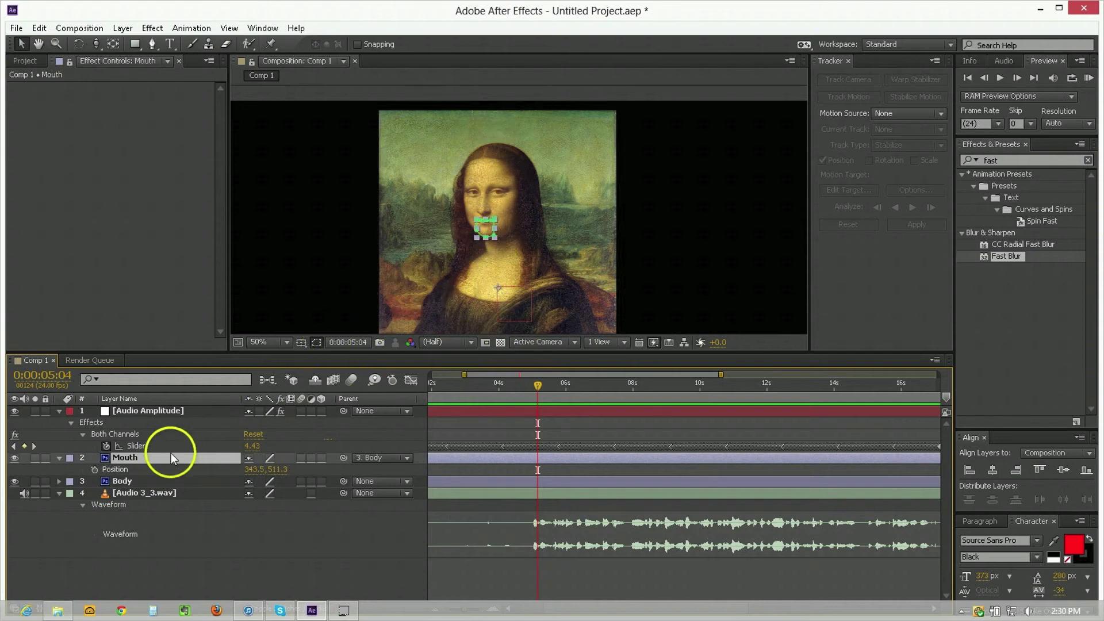
{"action": "left_click", "coordinate": [95, 470], "text": "alt"}
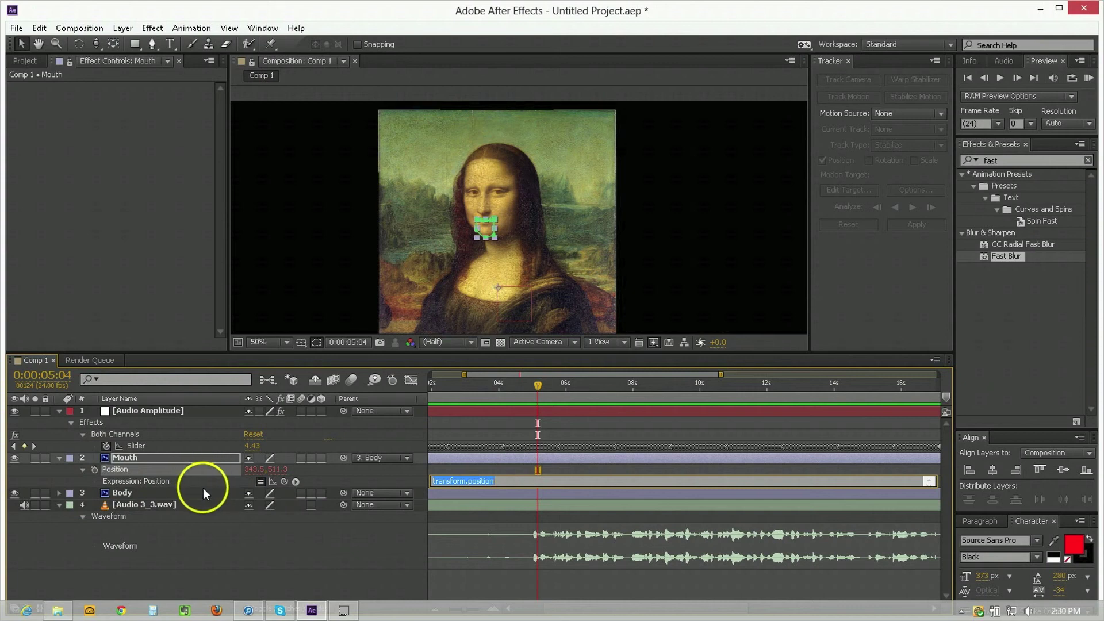
{"action": "left_click", "coordinate": [444, 487]}
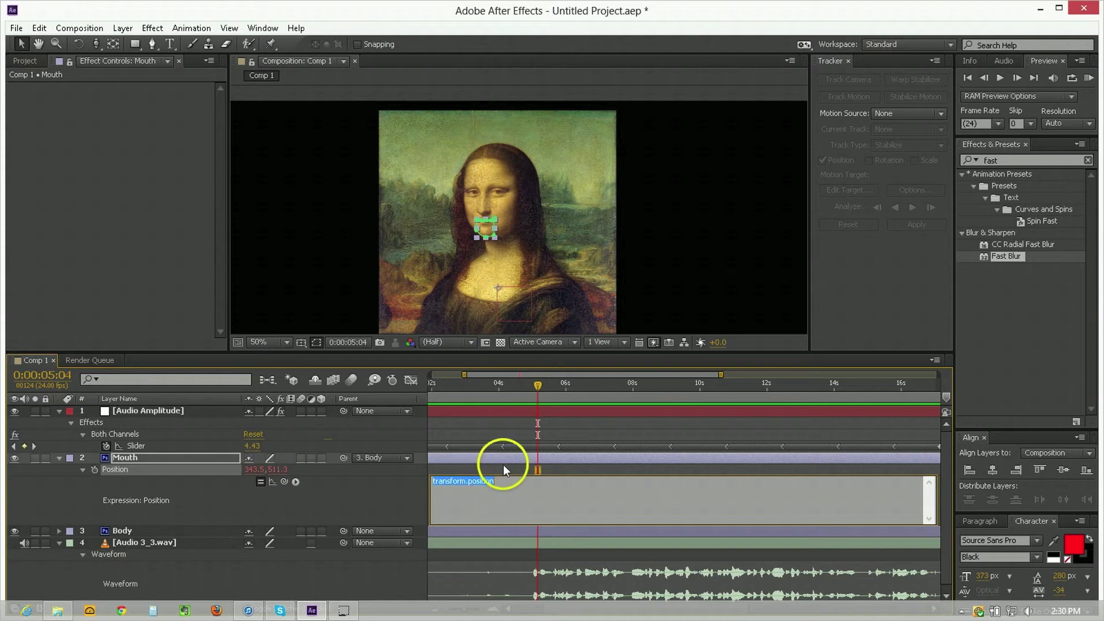
{"action": "type", "text": "value"}
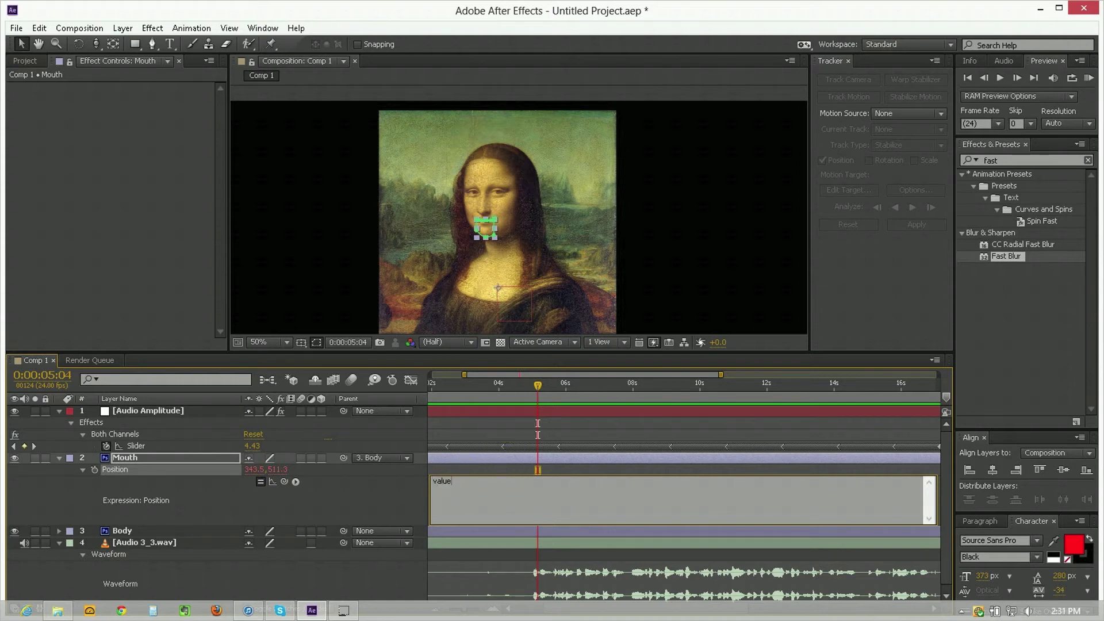
{"action": "type", "text": "+[]"}
{"action": "type", "text": "x,y"}
- Above value+[x,y], define x = 0; and l linked to Audio Amplitude's Both Channels Slider, and begin a y = line
{"action": "key", "text": "Return"}
{"action": "key", "text": "Return"}
{"action": "type", "text": "x = 0;"}
{"action": "key", "text": "Return"}
{"action": "type", "text": "y="}
{"action": "left_click", "coordinate": [433, 490]}
{"action": "key", "text": "Return"}
{"action": "type", "text": "l ="}
{"action": "left_click_drag", "start_coordinate": [284, 481], "coordinate": [180, 444]}
{"action": "type", "text": ";"}
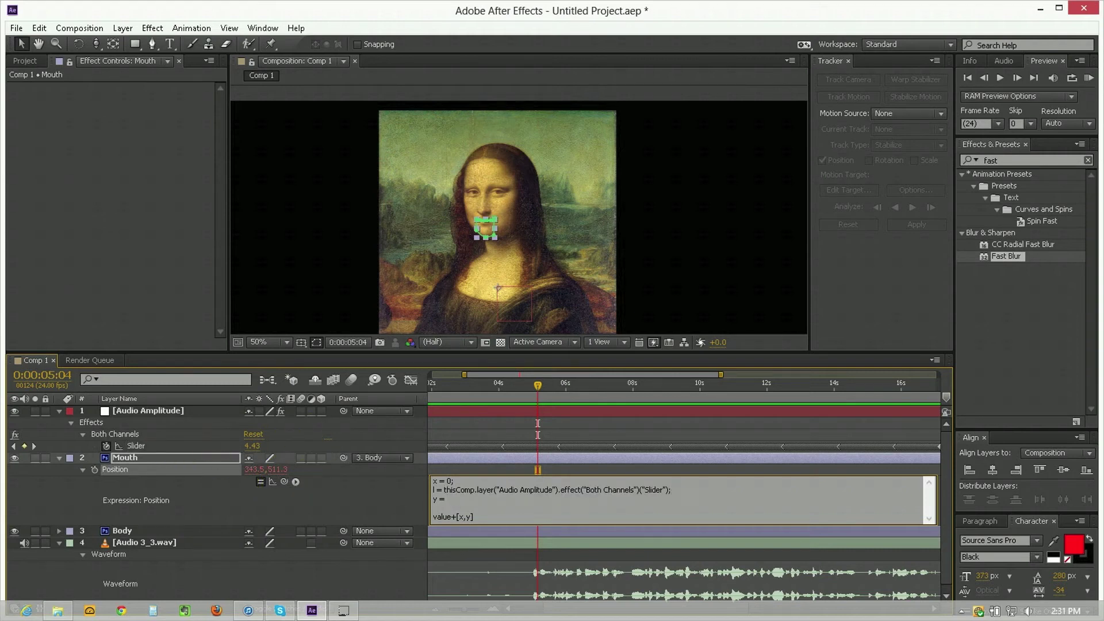
- Define y as linear(l,2,20,0,15) and commit the Mouth layer's Position expression
{"action": "type", "text": "linear"}
{"action": "type", "text": "()"}
{"action": "type", "text": "l,"}
{"action": "type", "text": "2"}
{"action": "type", "text": ",20"}
{"action": "type", "text": ","}
{"action": "type", "text": "0,"}
{"action": "type", "text": "15"}
{"action": "key", "text": "KP_Enter"}
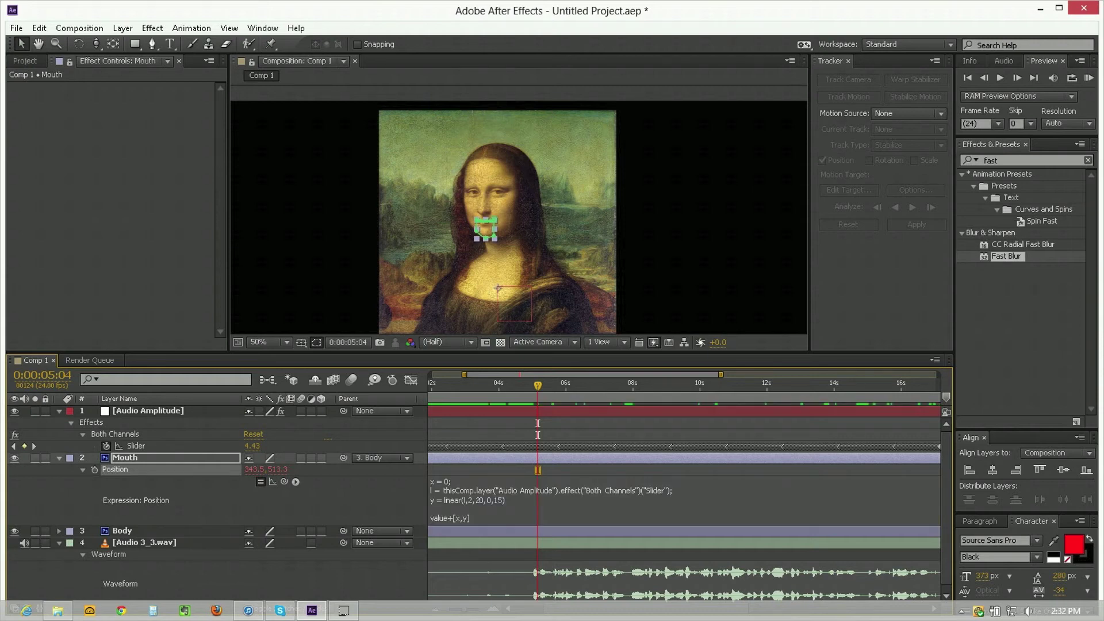
- Check the mouth opening close up at 0:00:05:22
{"action": "left_click", "coordinate": [563, 478]}
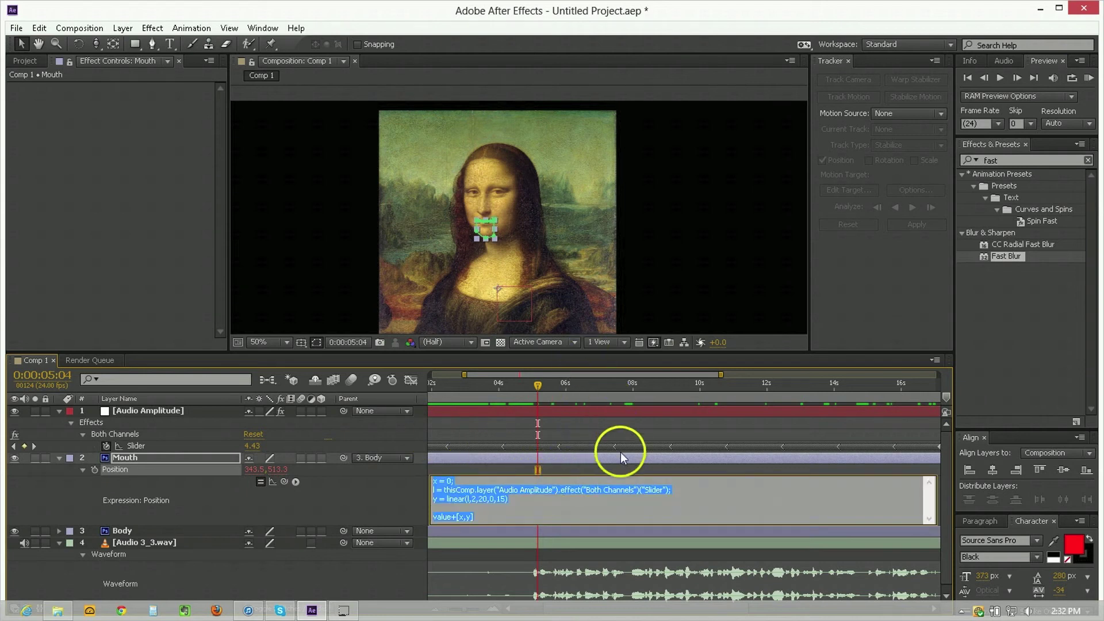
{"action": "left_click", "coordinate": [617, 467]}
{"action": "scroll", "coordinate": [509, 254], "scroll_direction": "up", "scroll_amount": 2}
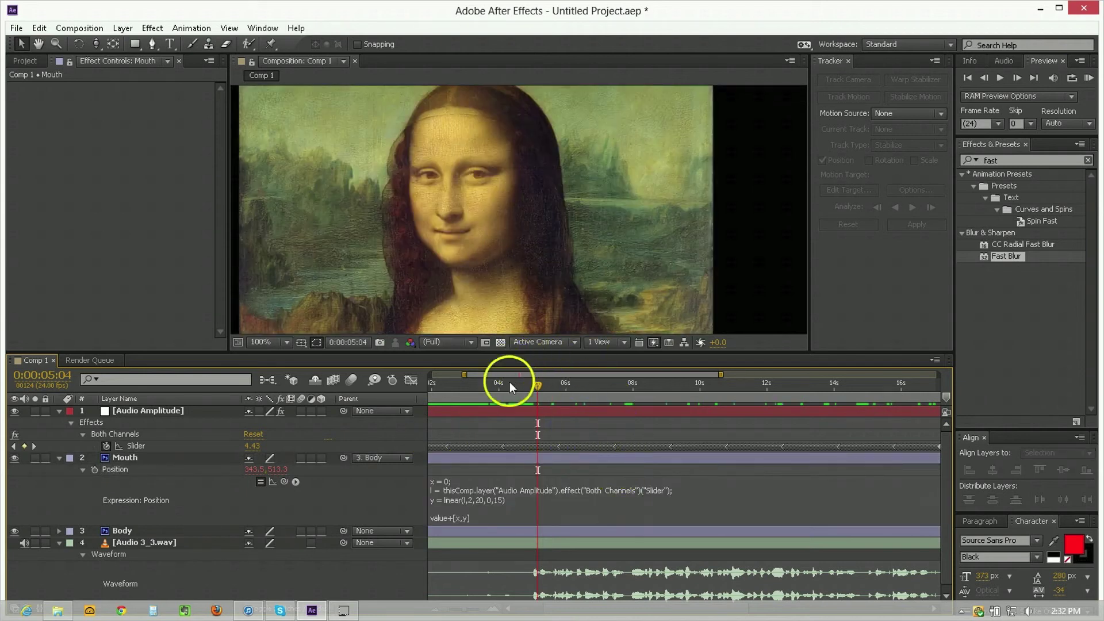
{"action": "left_click_drag", "start_coordinate": [554, 385], "coordinate": [564, 386]}
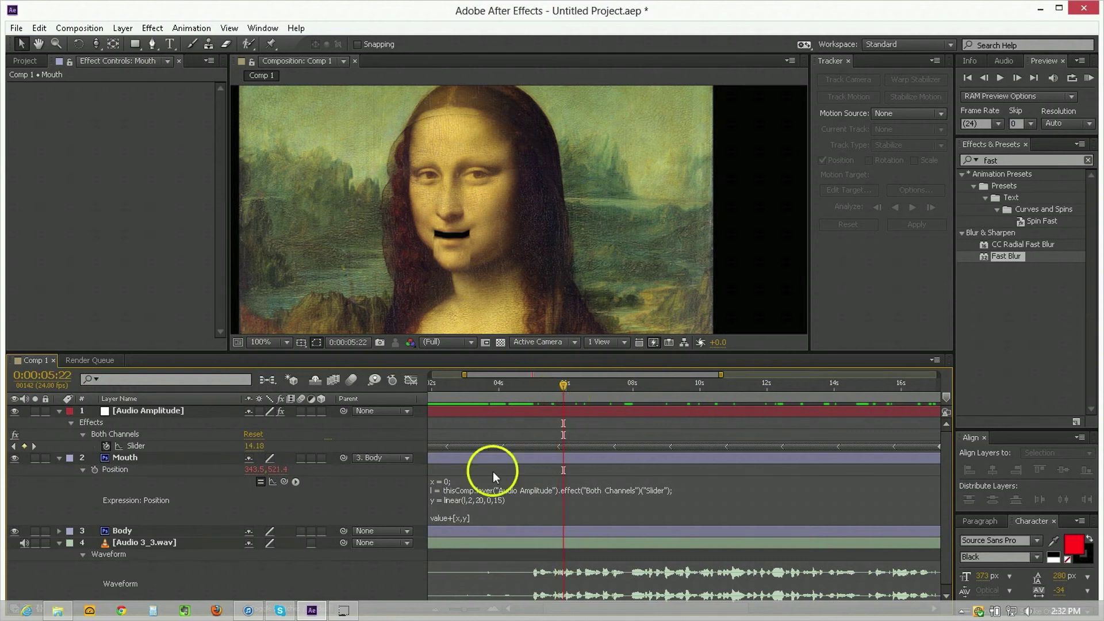
- Examine the linear() arguments in the Mouth layer's Position expression
{"action": "left_click", "coordinate": [260, 506]}
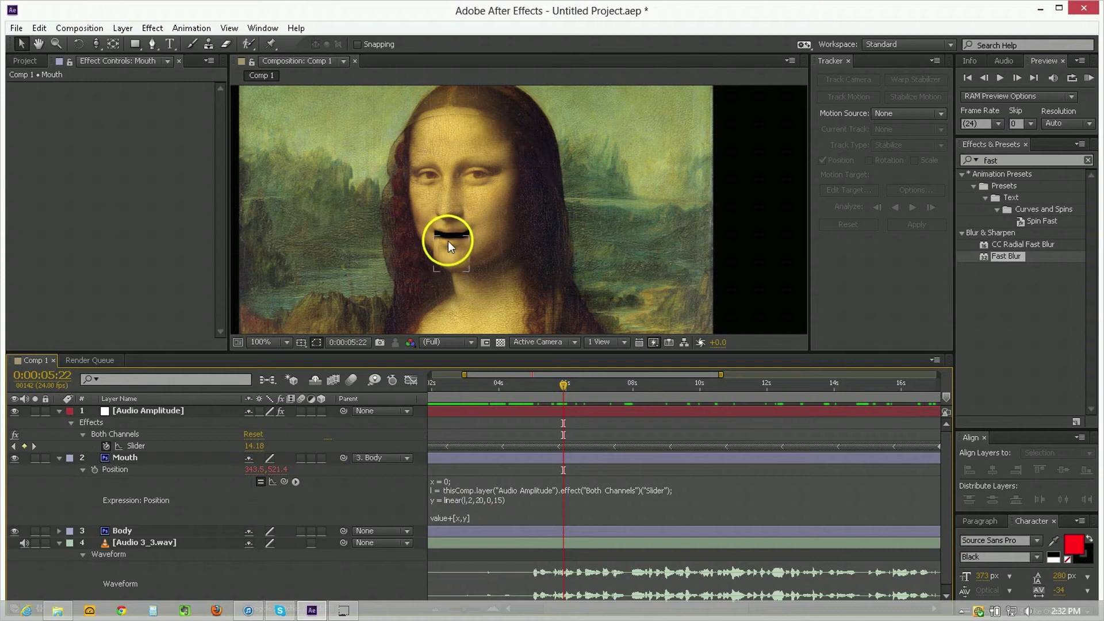
{"action": "left_click", "coordinate": [472, 518]}
{"action": "left_click", "coordinate": [474, 515]}
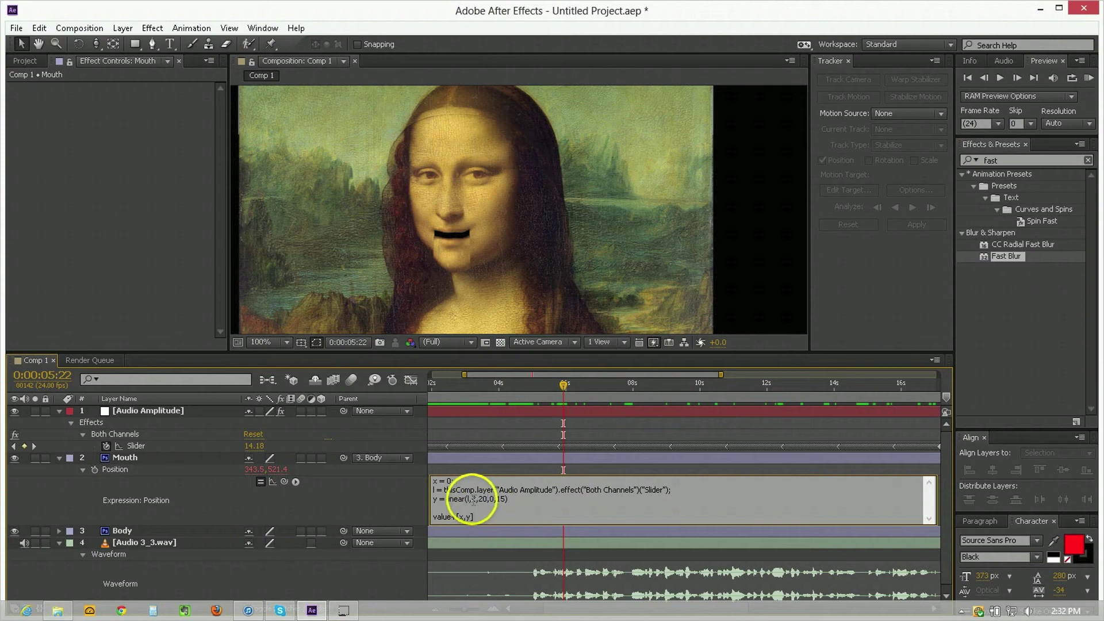
{"action": "left_click_drag", "start_coordinate": [465, 499], "coordinate": [501, 499]}
{"action": "left_click", "coordinate": [468, 481]}
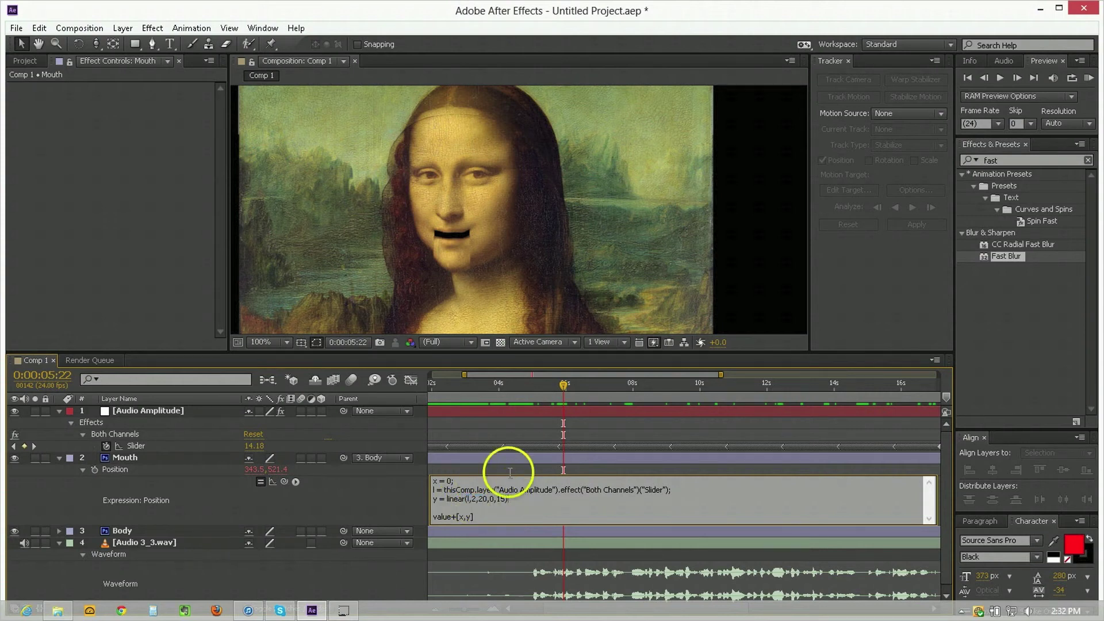
{"action": "left_click", "coordinate": [513, 447]}
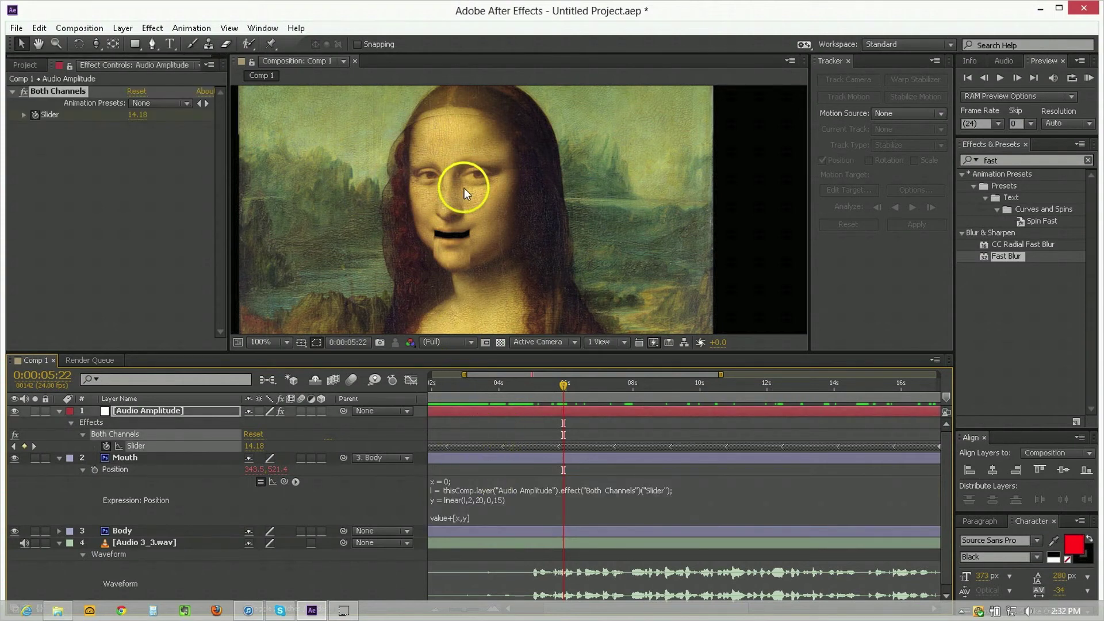
- Scrub ahead to 0:00:08:19 to check the mouth in the full portrait, and select the Mouth layer
{"action": "scroll", "coordinate": [464, 188], "scroll_direction": "down", "scroll_amount": 2}
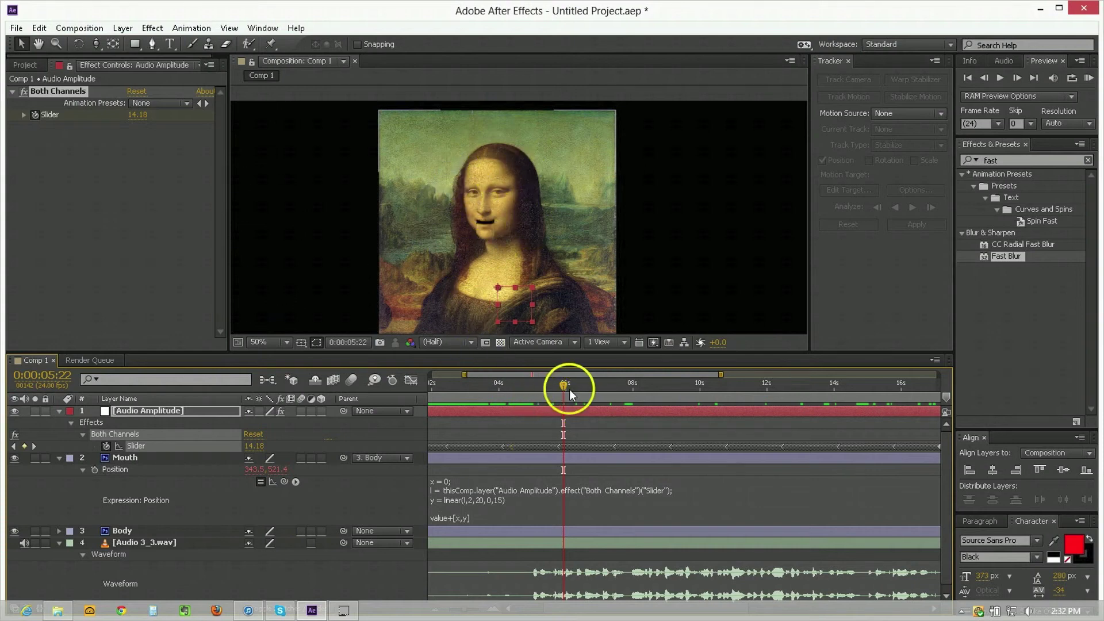
{"action": "left_click_drag", "start_coordinate": [569, 388], "coordinate": [583, 391]}
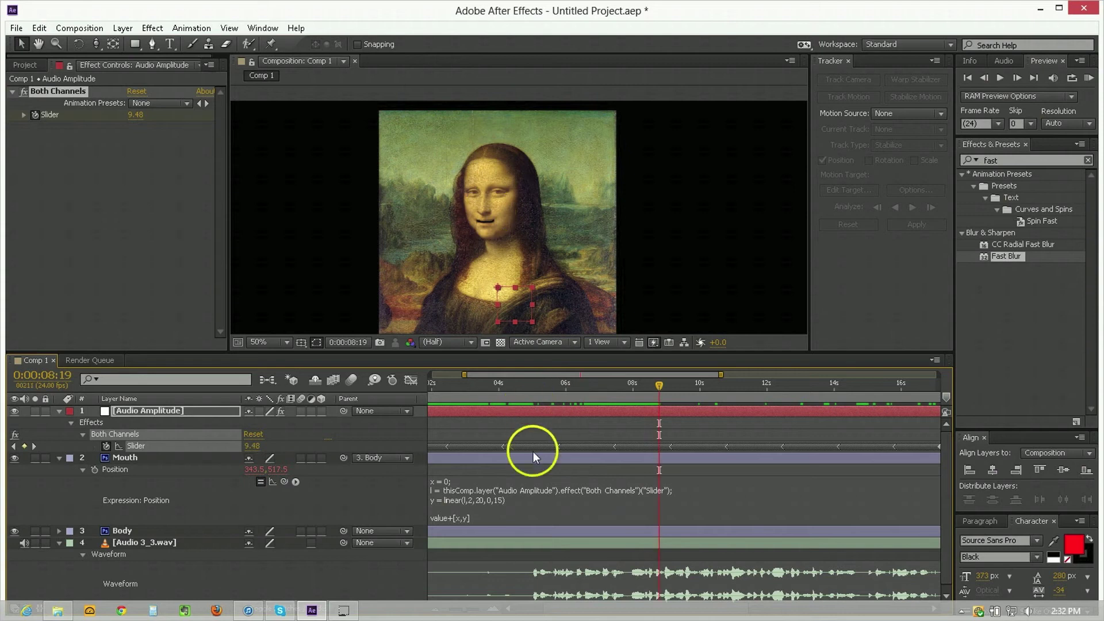
{"action": "left_click", "coordinate": [533, 490]}
{"action": "left_click", "coordinate": [495, 489]}
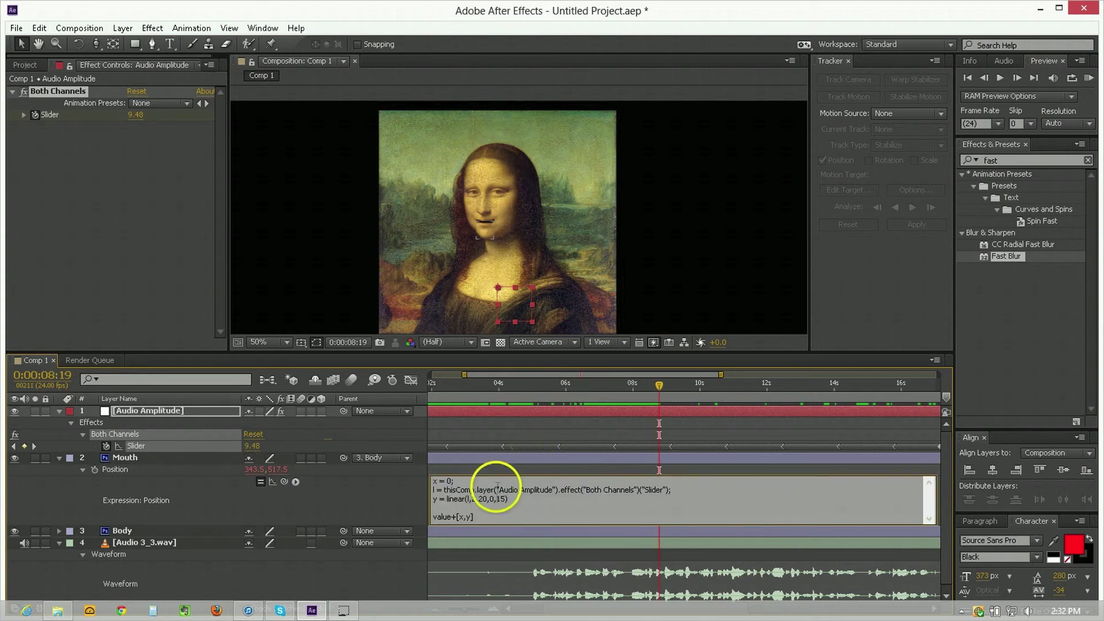
{"action": "left_click", "coordinate": [481, 229]}
- Try 110 as the maximum output of linear() in the Mouth's Position expression and check the mouth around 0:00:08:18
{"action": "left_click", "coordinate": [516, 509]}
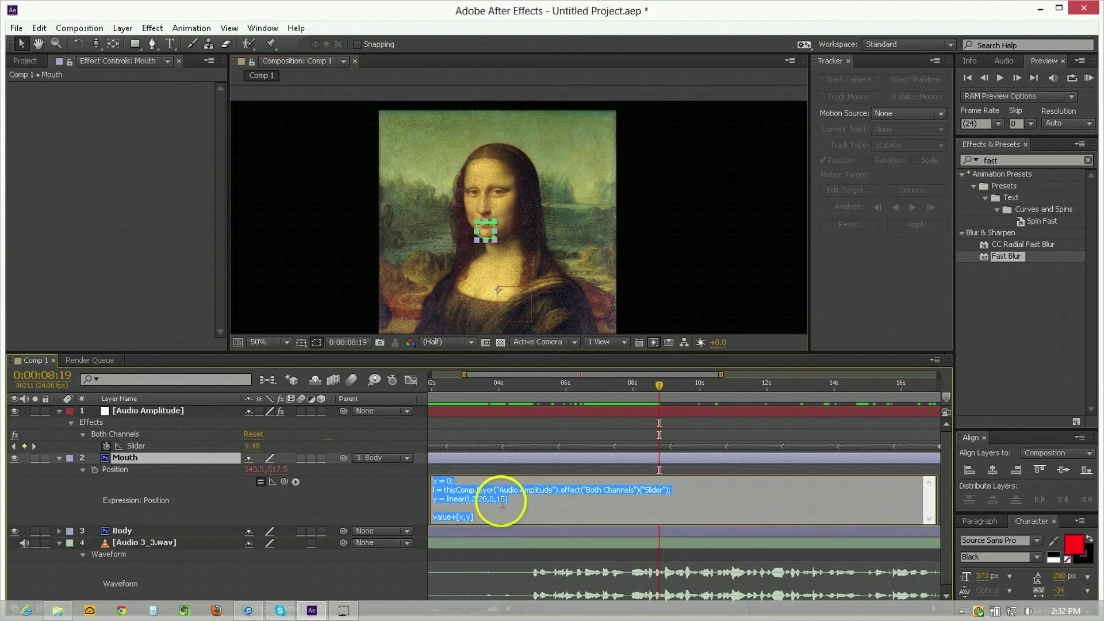
{"action": "left_click", "coordinate": [493, 502]}
{"action": "key", "text": "BackSpace"}
{"action": "type", "text": "1"}
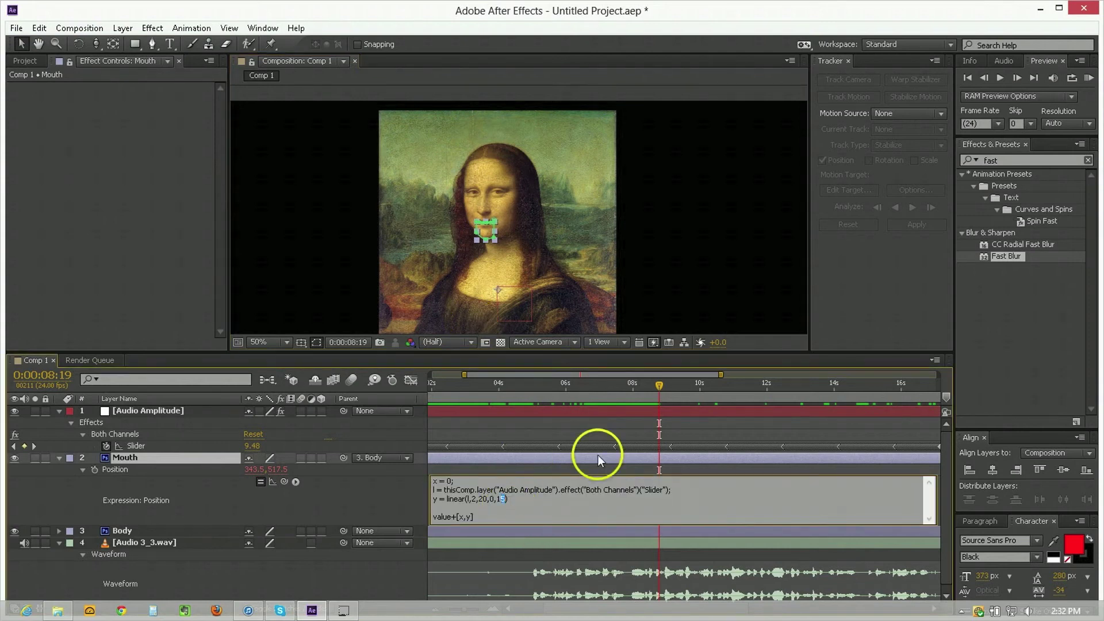
{"action": "type", "text": "0"}
{"action": "left_click", "coordinate": [598, 454]}
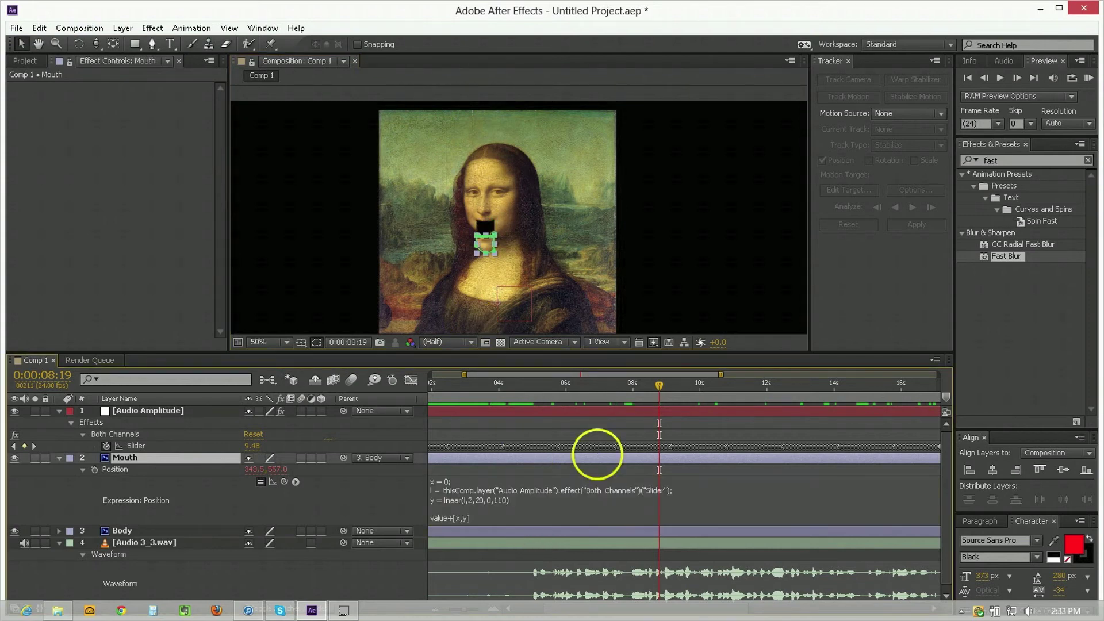
{"action": "left_click", "coordinate": [672, 480]}
{"action": "mouse_move", "coordinate": [642, 394]}
{"action": "left_mouse_down"}
{"action": "mouse_move", "coordinate": [628, 392]}
{"action": "mouse_move", "coordinate": [660, 382]}
{"action": "left_mouse_up"}
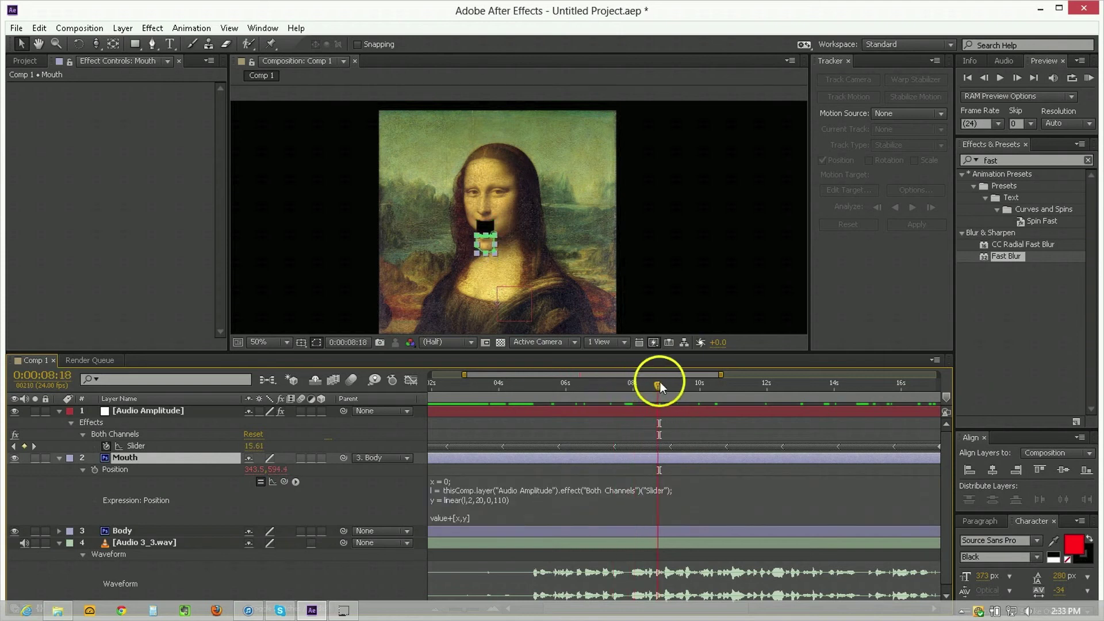
- Set the y line of the Mouth's Position expression to linear(l,2,20,0,15); and commit it
{"action": "left_click", "coordinate": [492, 500]}
{"action": "left_click_drag", "start_coordinate": [512, 499], "coordinate": [466, 499]}
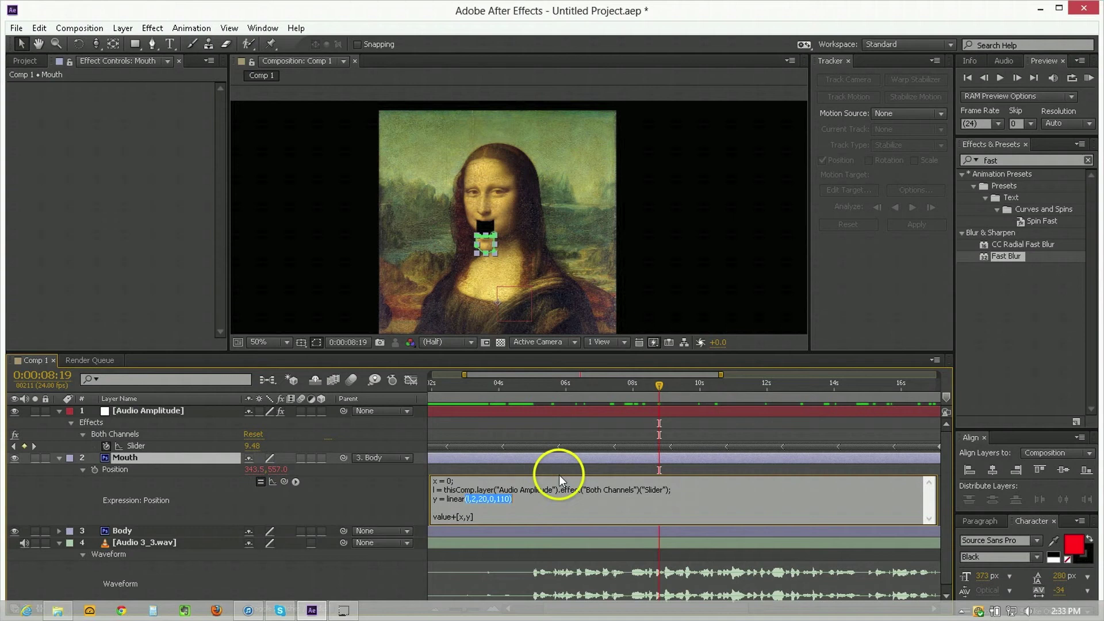
{"action": "key", "text": "End"}
{"action": "key", "text": "BackSpace"}
{"action": "key", "text": "BackSpace"}
{"action": "key", "text": "BackSpace"}
{"action": "key", "text": "BackSpace"}
{"action": "type", "text": "15)"}
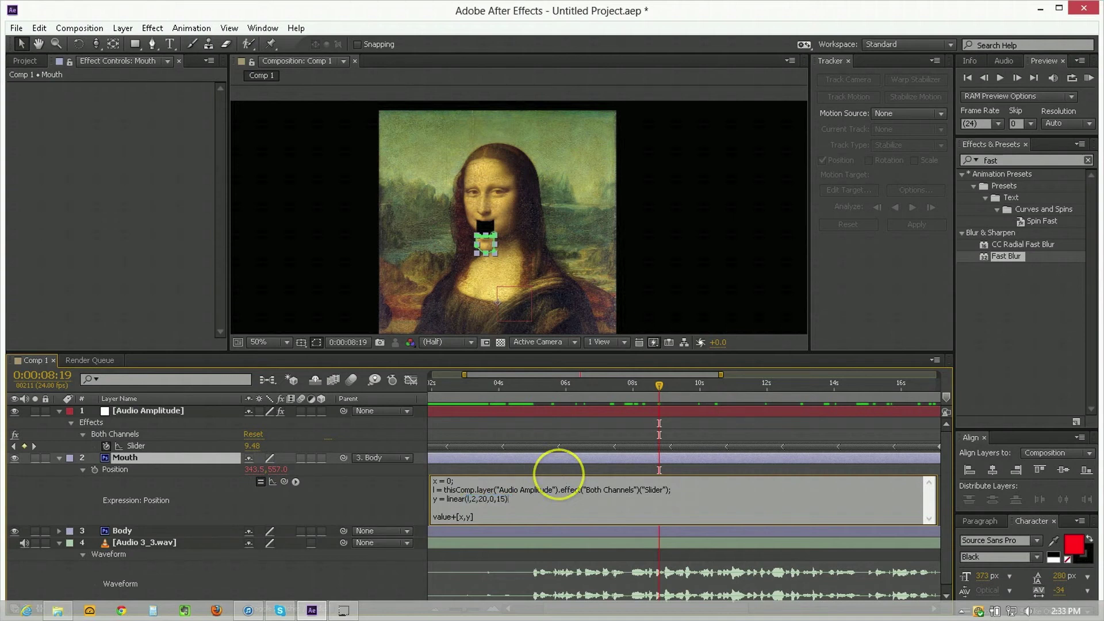
{"action": "type", "text": ";"}
{"action": "left_click", "coordinate": [558, 472]}
- Scrub through the speech up to 0:00:08:13 to check the mouth movement without the Mouth layer's selection outline
{"action": "left_click", "coordinate": [551, 396]}
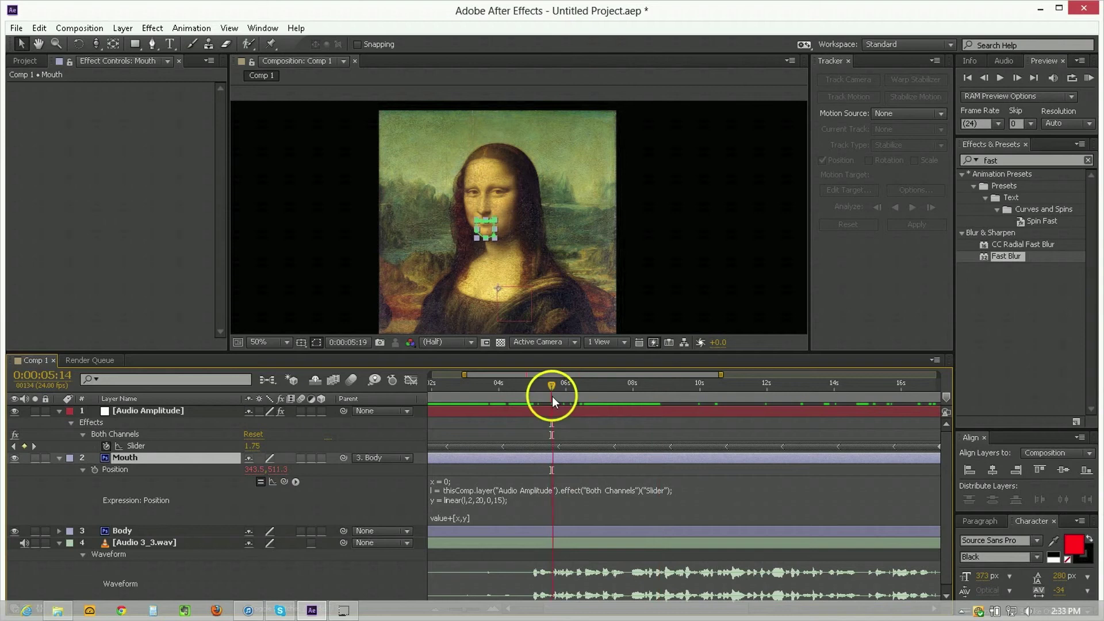
{"action": "left_click", "coordinate": [596, 391]}
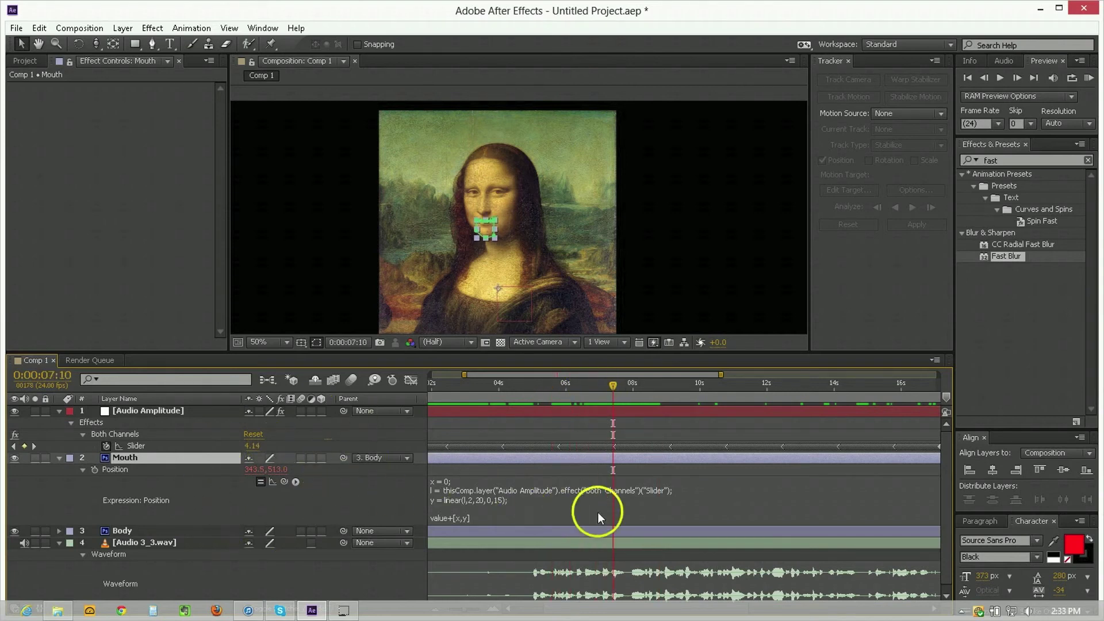
{"action": "left_click", "coordinate": [584, 411]}
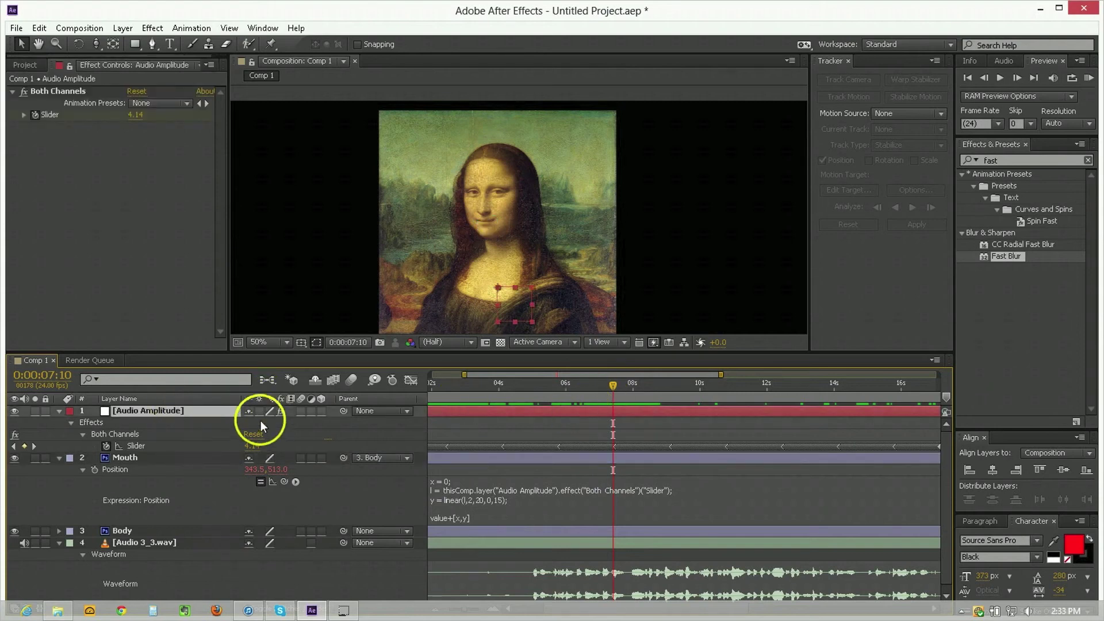
{"action": "left_click", "coordinate": [631, 398]}
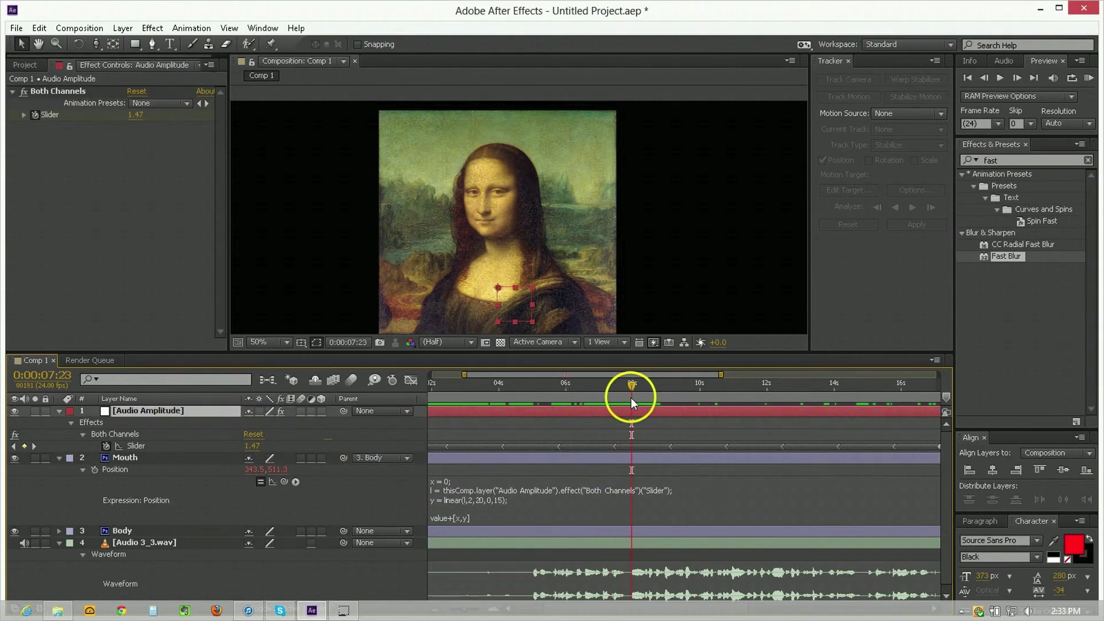
{"action": "left_click_drag", "start_coordinate": [632, 396], "coordinate": [650, 398]}
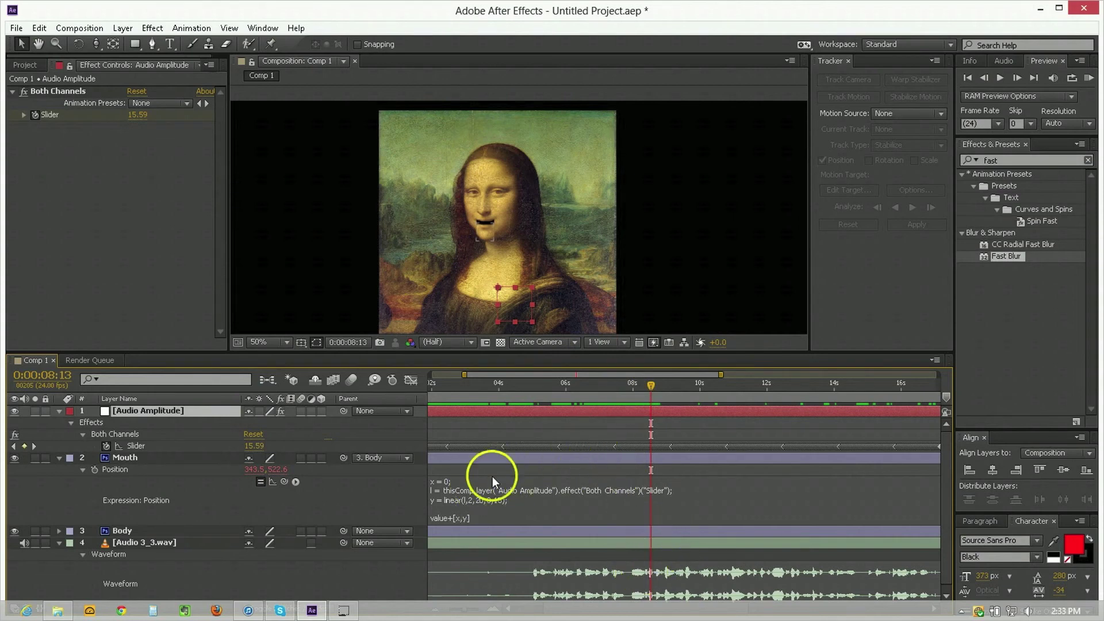
- Examine the value graph of Audio Amplitude's Both Channels Slider around 0:00:05:21, and return to the layer view at 0:00:04:20
{"action": "mouse_move", "coordinate": [546, 444]}
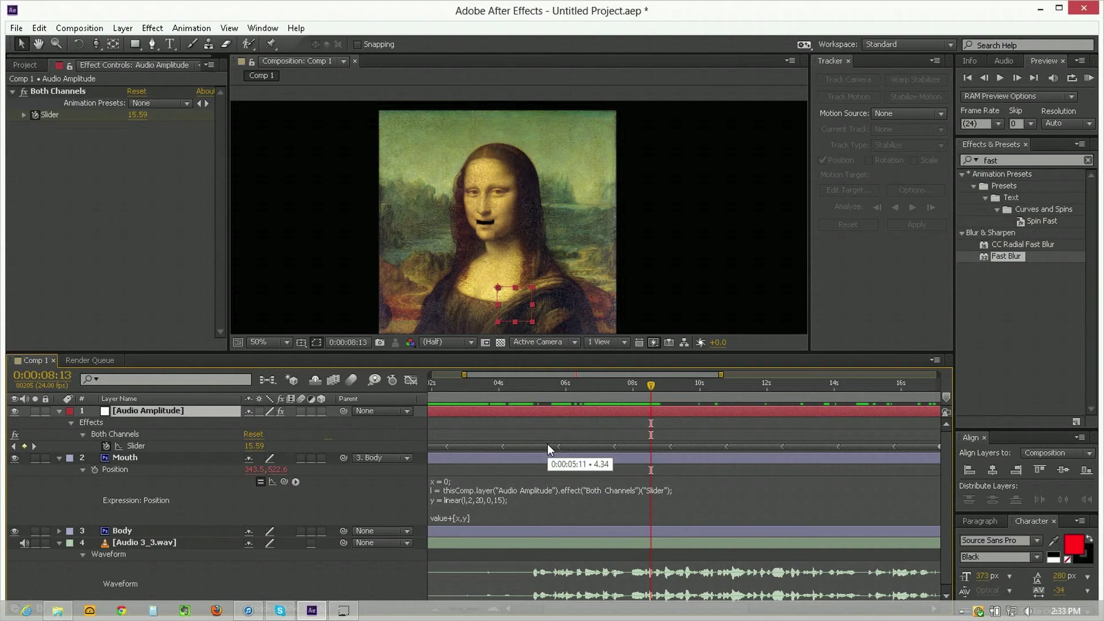
{"action": "left_click", "coordinate": [580, 437]}
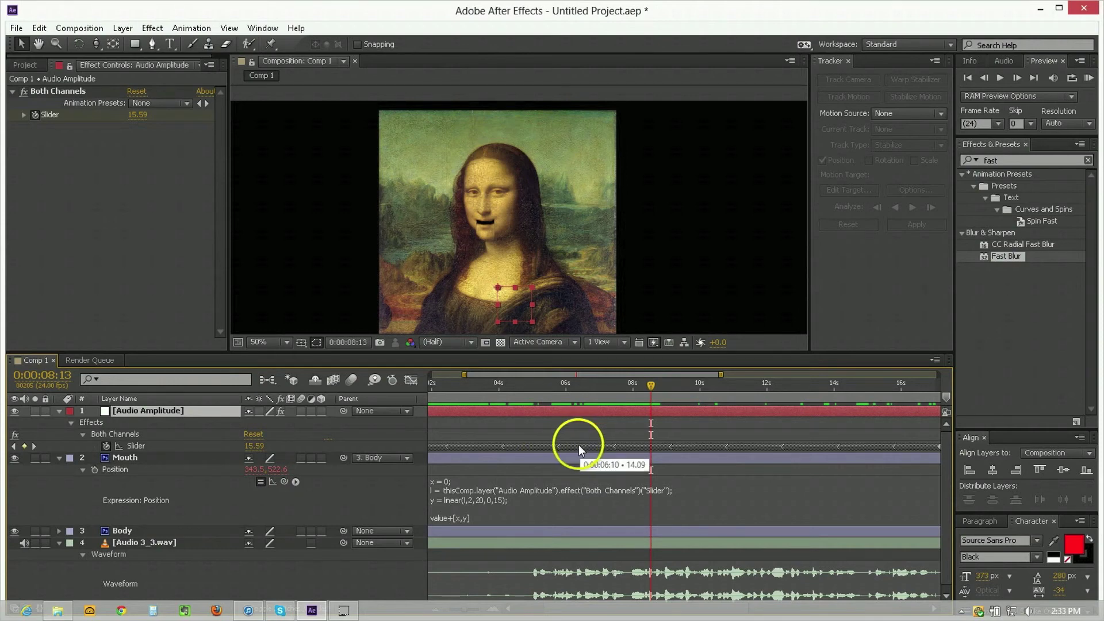
{"action": "left_click", "coordinate": [133, 454]}
{"action": "left_click", "coordinate": [142, 447]}
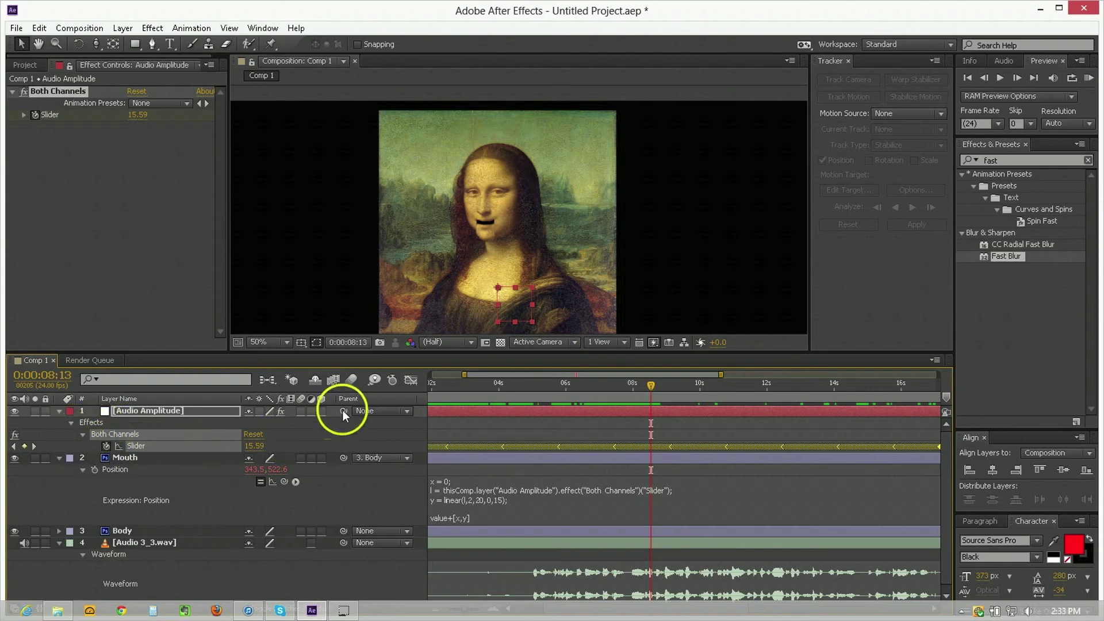
{"action": "left_click", "coordinate": [410, 381]}
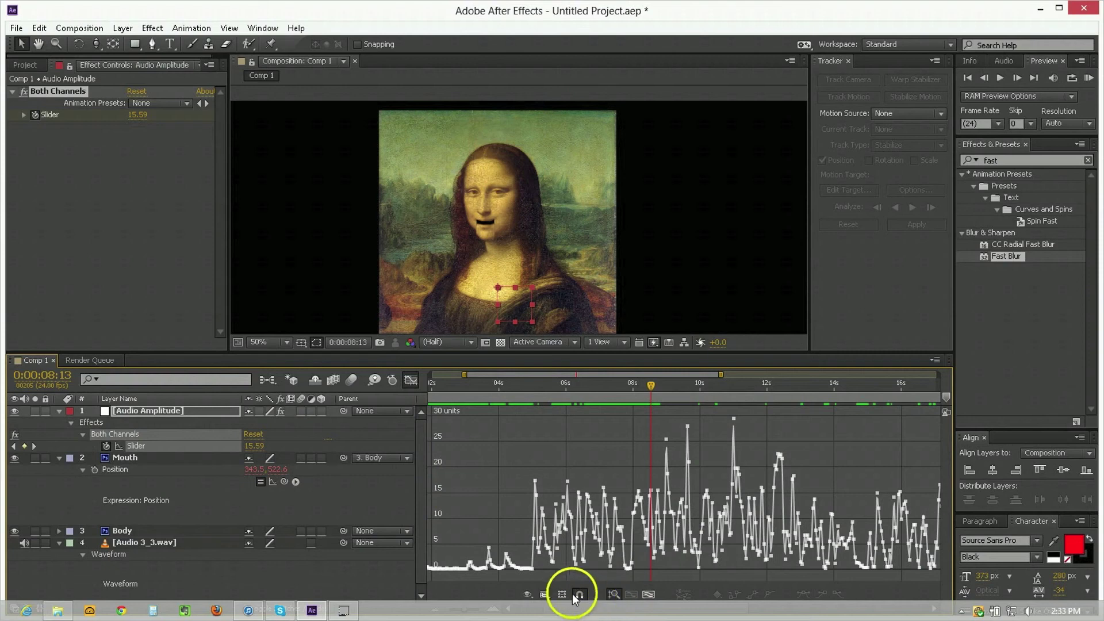
{"action": "left_click", "coordinate": [545, 595]}
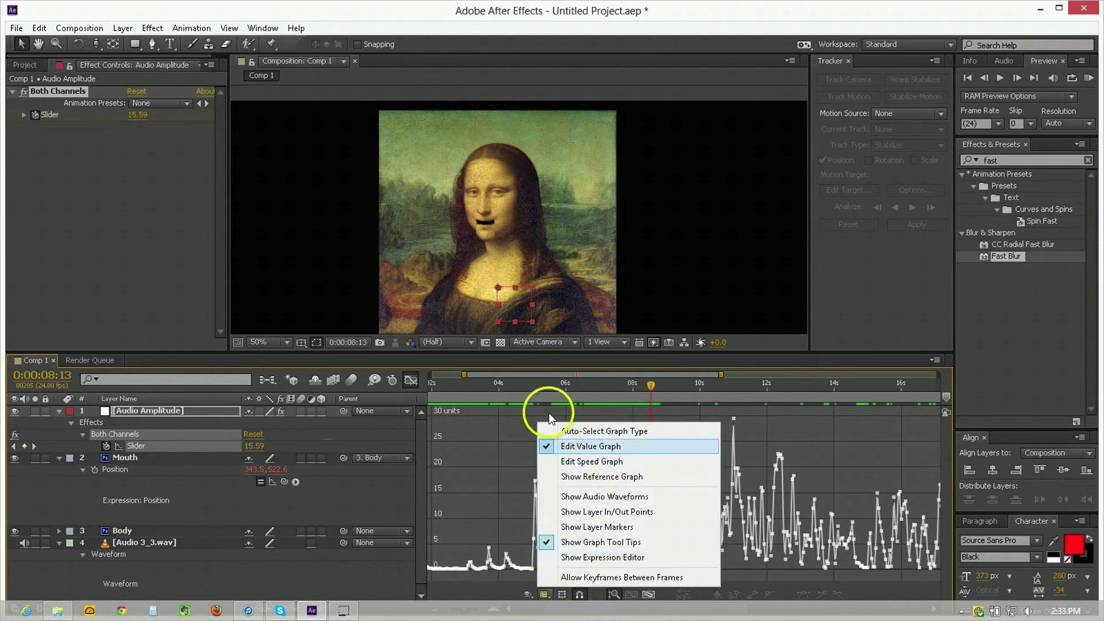
{"action": "left_click", "coordinate": [564, 385]}
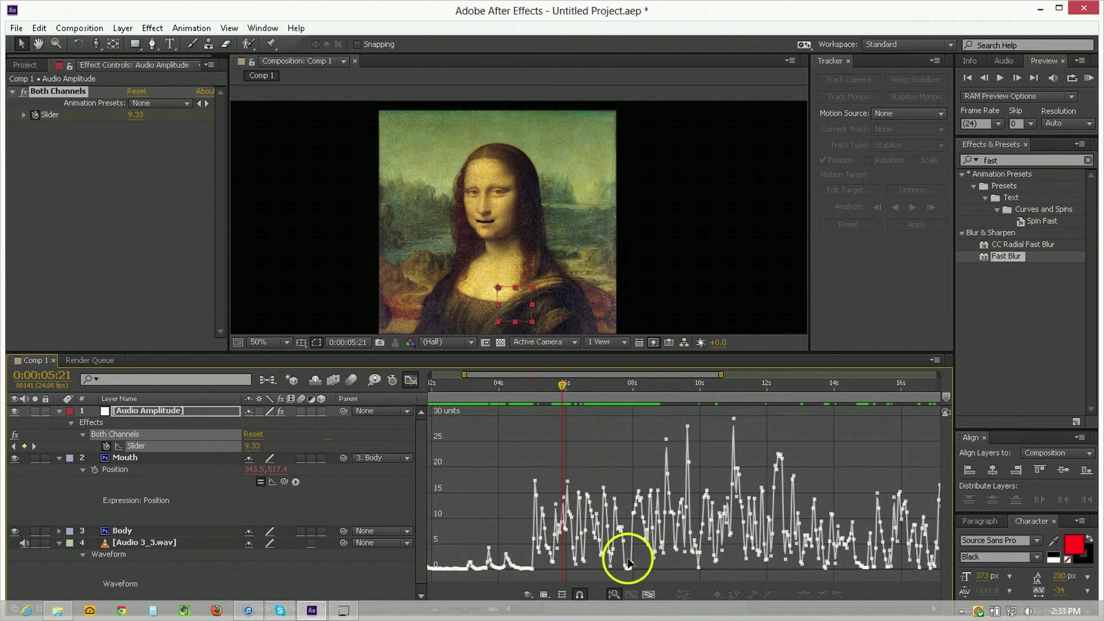
{"action": "left_click", "coordinate": [410, 380]}
{"action": "left_click", "coordinate": [527, 393]}
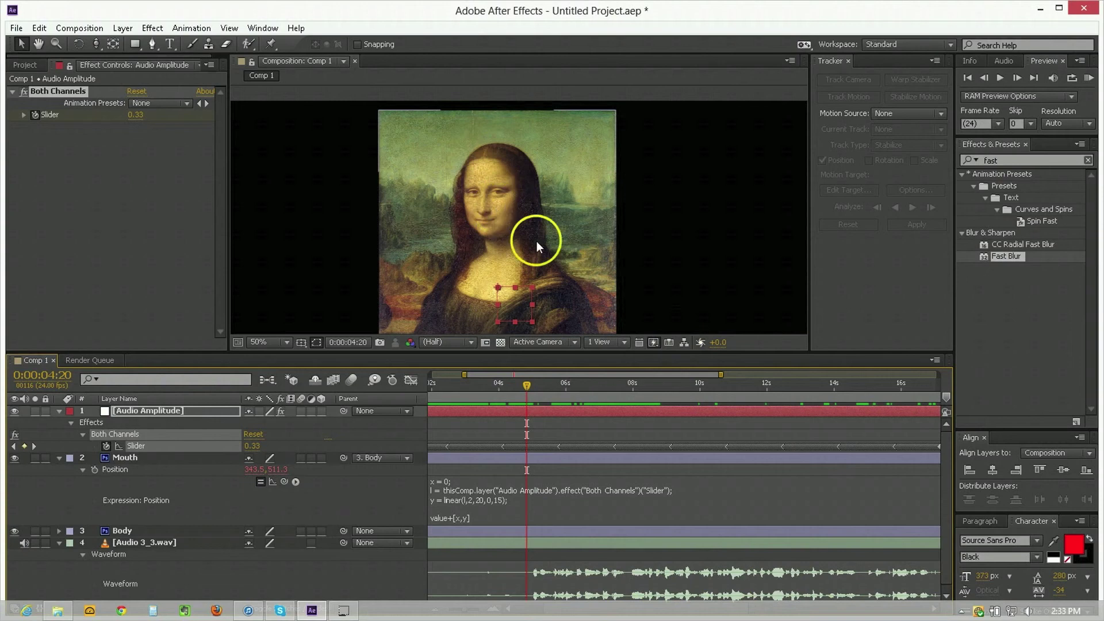
- Deselect everything and collapse the properties of the Audio Amplitude, Mouth and Audio 3_3.wav layers
{"action": "key", "text": "F2"}
{"action": "left_click", "coordinate": [57, 410]}
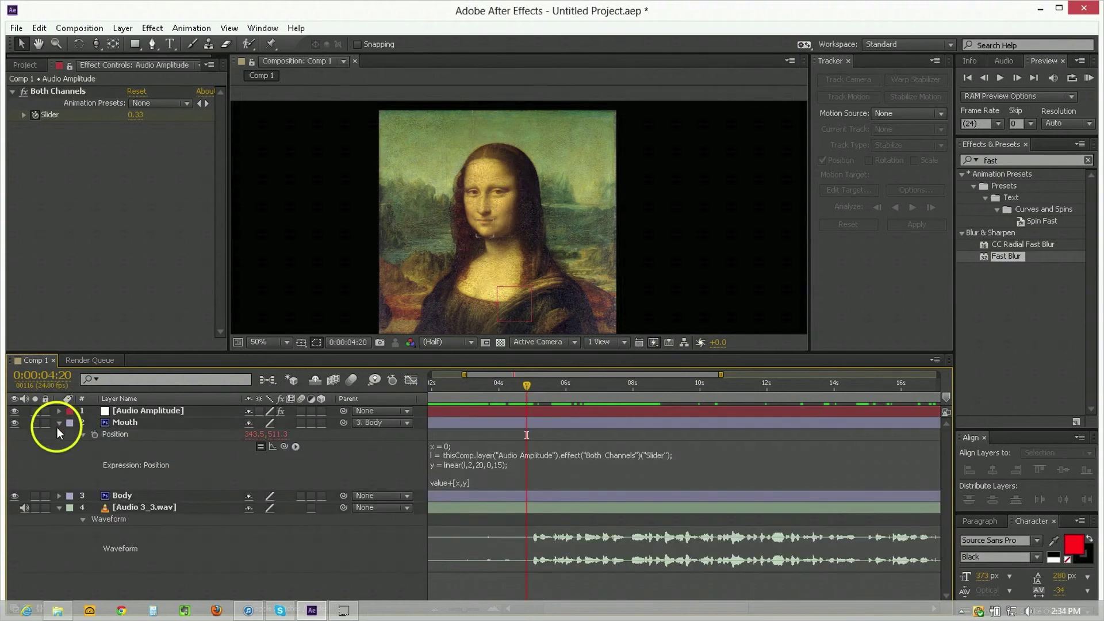
{"action": "left_click", "coordinate": [58, 423]}
{"action": "left_click", "coordinate": [58, 447]}
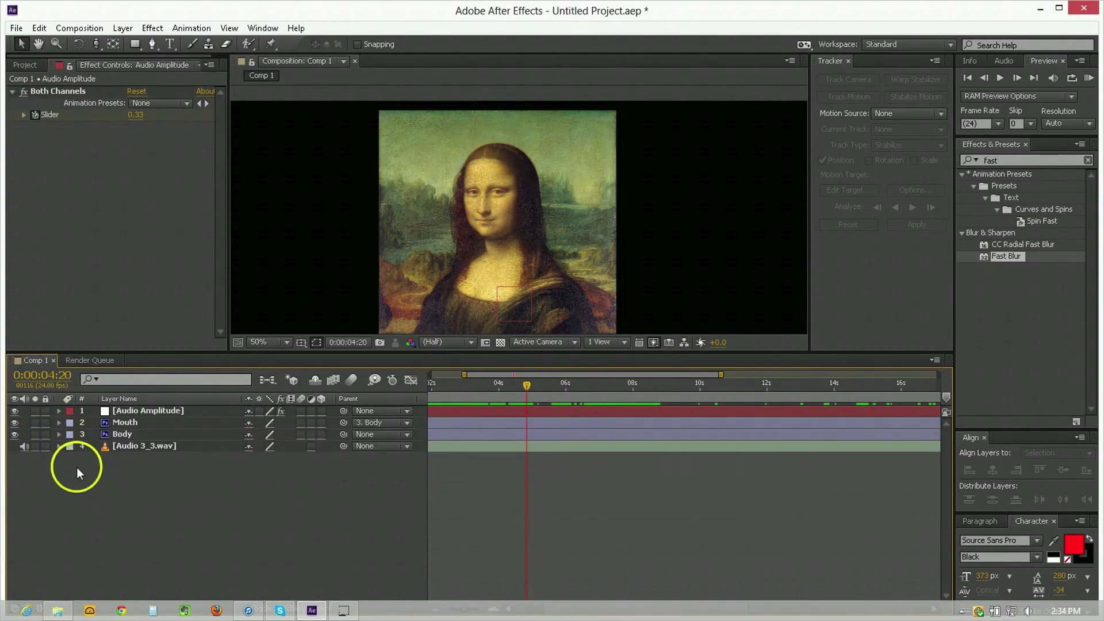
- Create a near-white solid with color F2F2F2 and place it beneath all other layers as the background
{"action": "right_click", "coordinate": [77, 467]}
{"action": "mouse_move", "coordinate": [128, 321]}
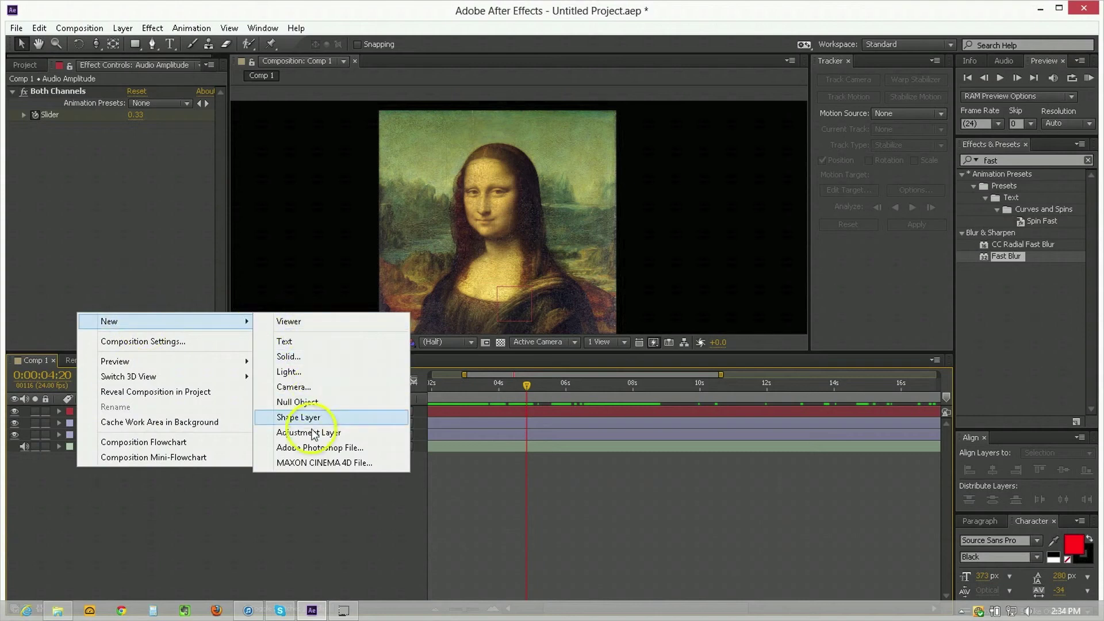
{"action": "left_click", "coordinate": [289, 356]}
{"action": "left_click", "coordinate": [156, 240]}
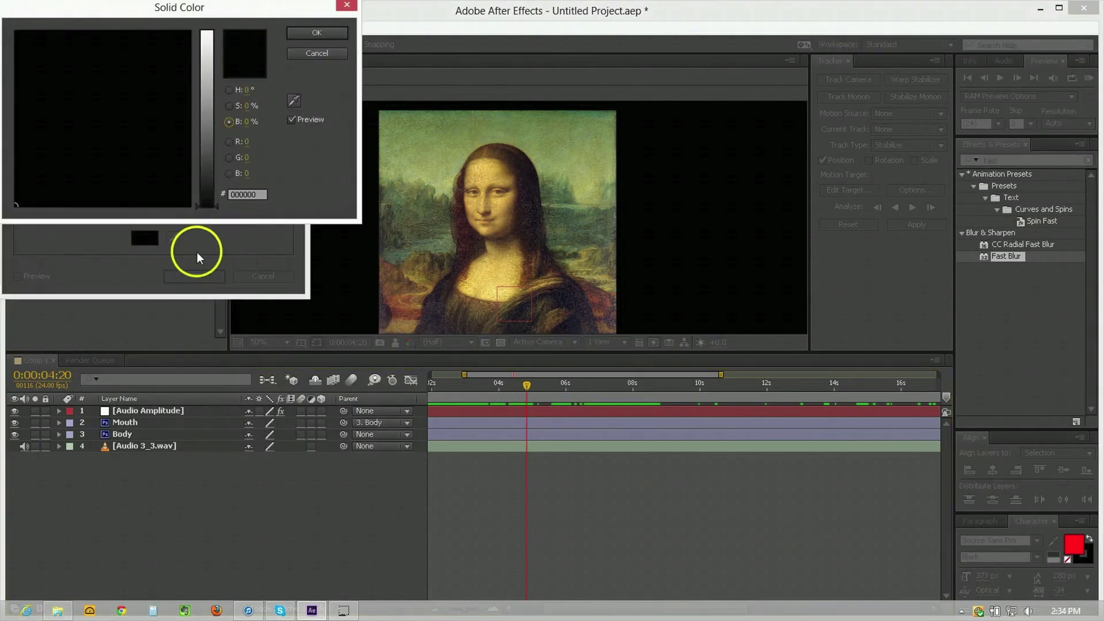
{"action": "left_click_drag", "start_coordinate": [209, 33], "coordinate": [214, 45]}
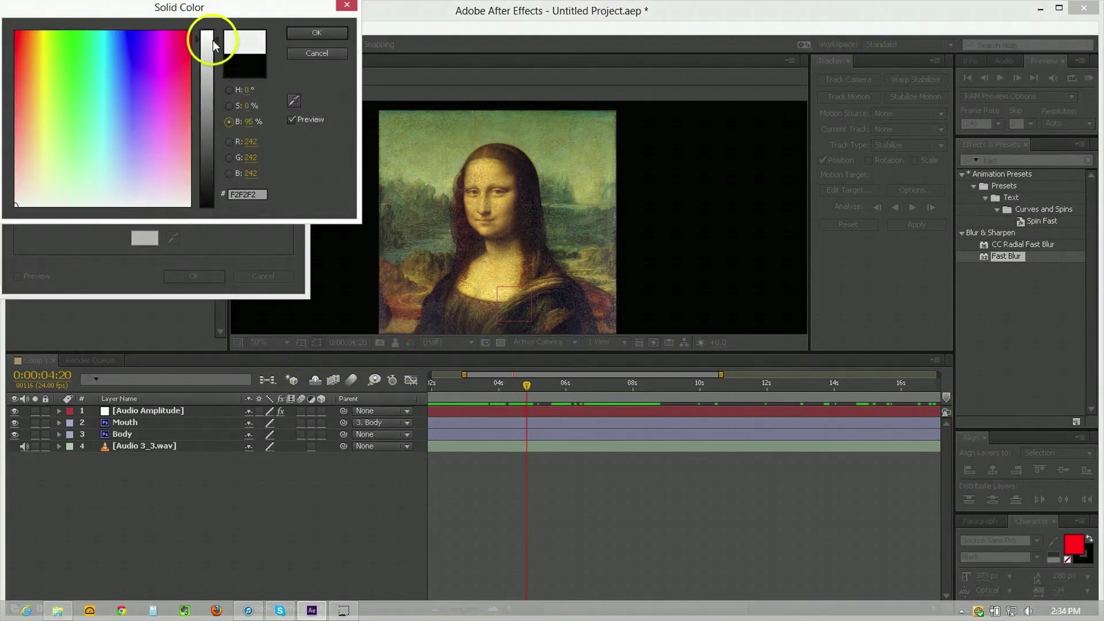
{"action": "left_click", "coordinate": [310, 33]}
{"action": "left_click", "coordinate": [194, 276]}
{"action": "left_click", "coordinate": [266, 502]}
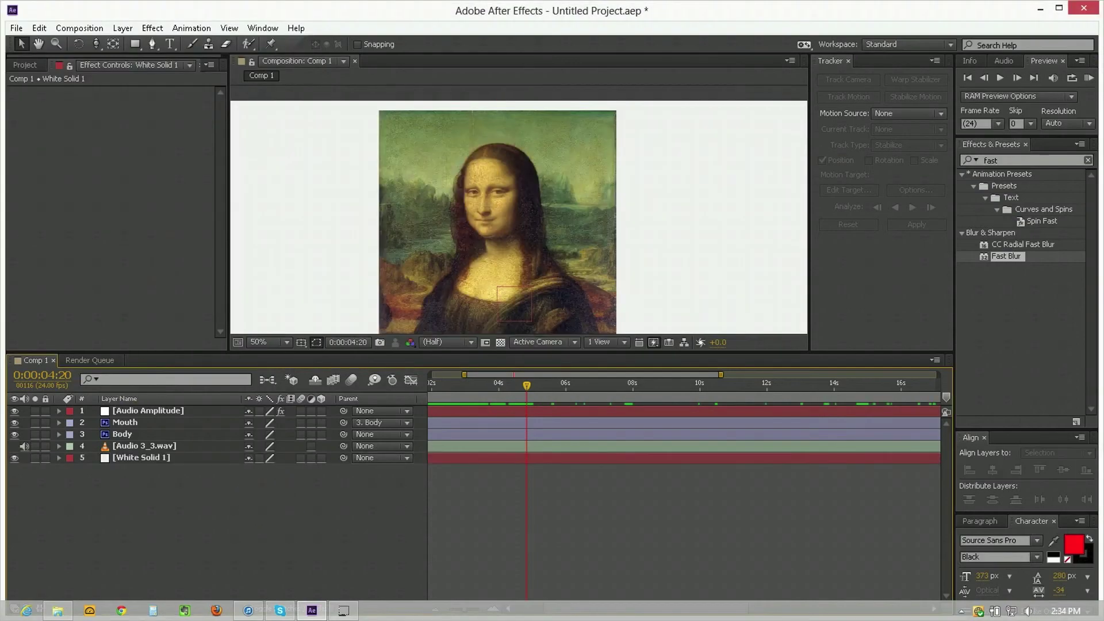
- Import Empty-frame.png into the project and add it to the composition between the Audio Amplitude and Mouth layers
{"action": "left_click_drag", "start_coordinate": [185, 371], "coordinate": [144, 282]}
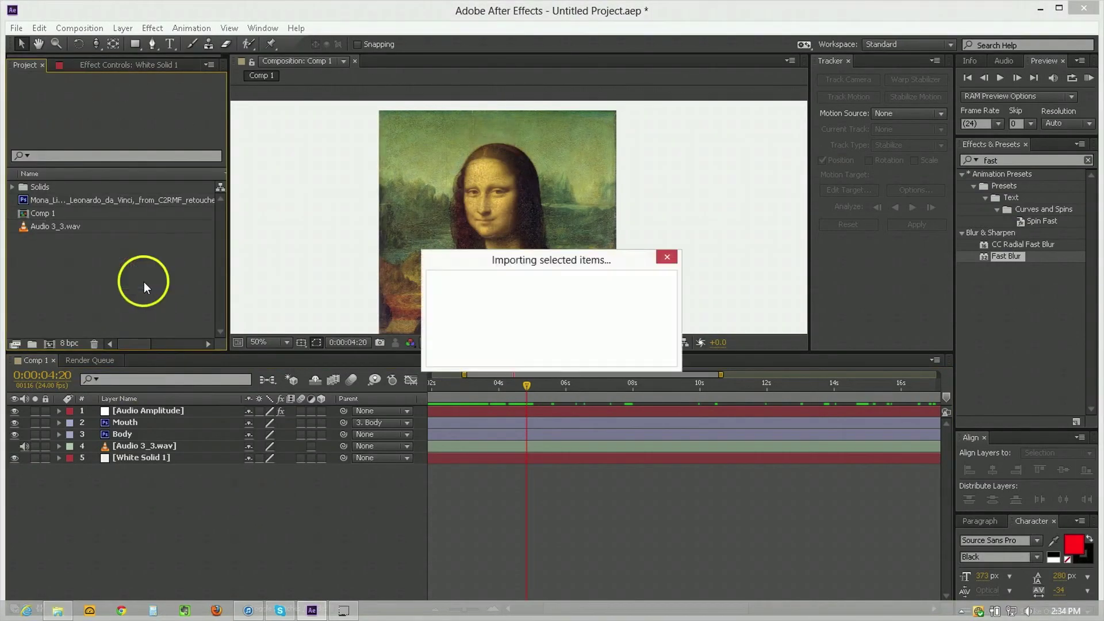
{"action": "left_click_drag", "start_coordinate": [61, 213], "coordinate": [295, 412]}
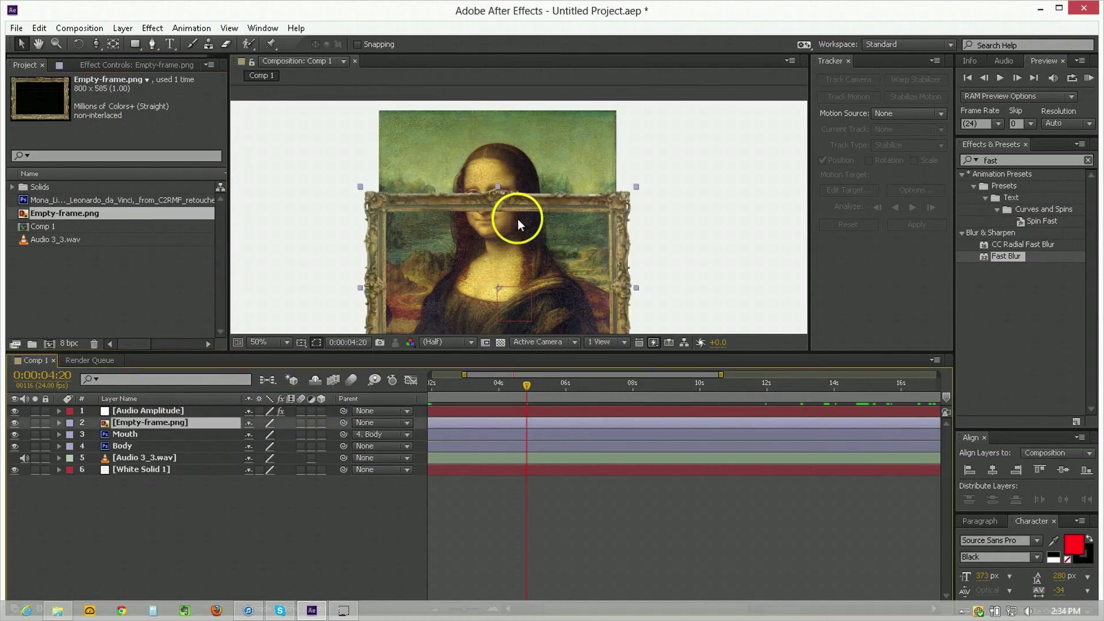
- Rotate the picture frame 90° to portrait orientation and enlarge it so it surrounds the painting, leaving it deselected
{"action": "scroll", "coordinate": [518, 219], "scroll_direction": "down", "scroll_amount": 2}
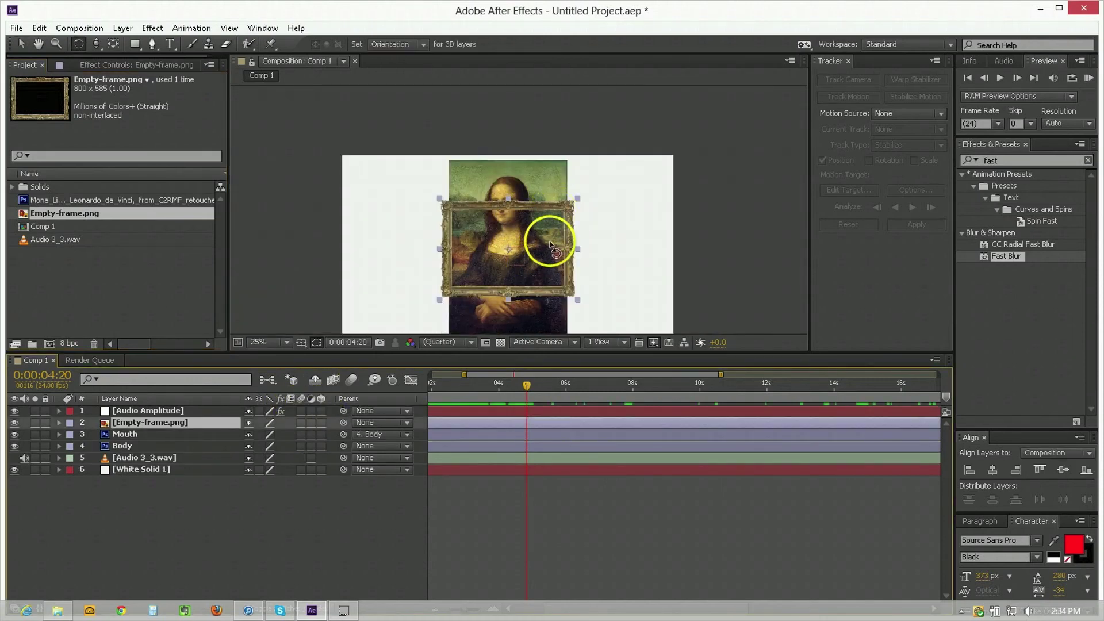
{"action": "left_click_drag", "start_coordinate": [547, 239], "coordinate": [558, 317]}
{"action": "key", "text": "ctrl+shift+a"}
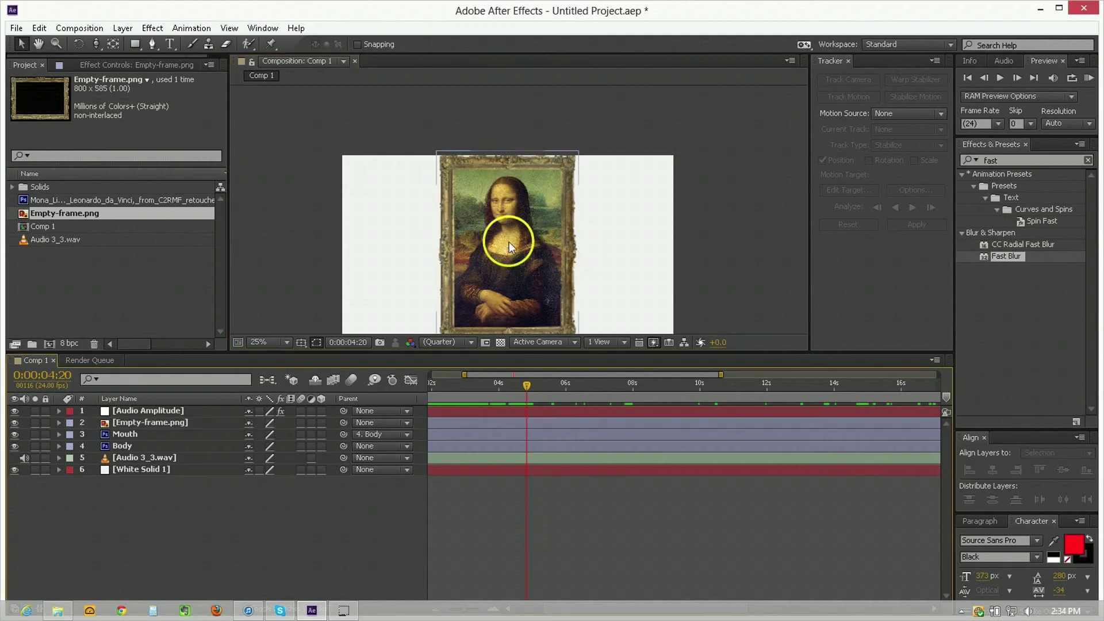
- Turn the Empty-frame.png, Mouth and Body layers into 3D layers
{"action": "scroll", "coordinate": [509, 242], "scroll_direction": "up", "scroll_amount": 2}
{"action": "key", "text": "h"}
{"action": "left_click_drag", "start_coordinate": [547, 201], "coordinate": [564, 189]}
{"action": "key", "text": "v"}
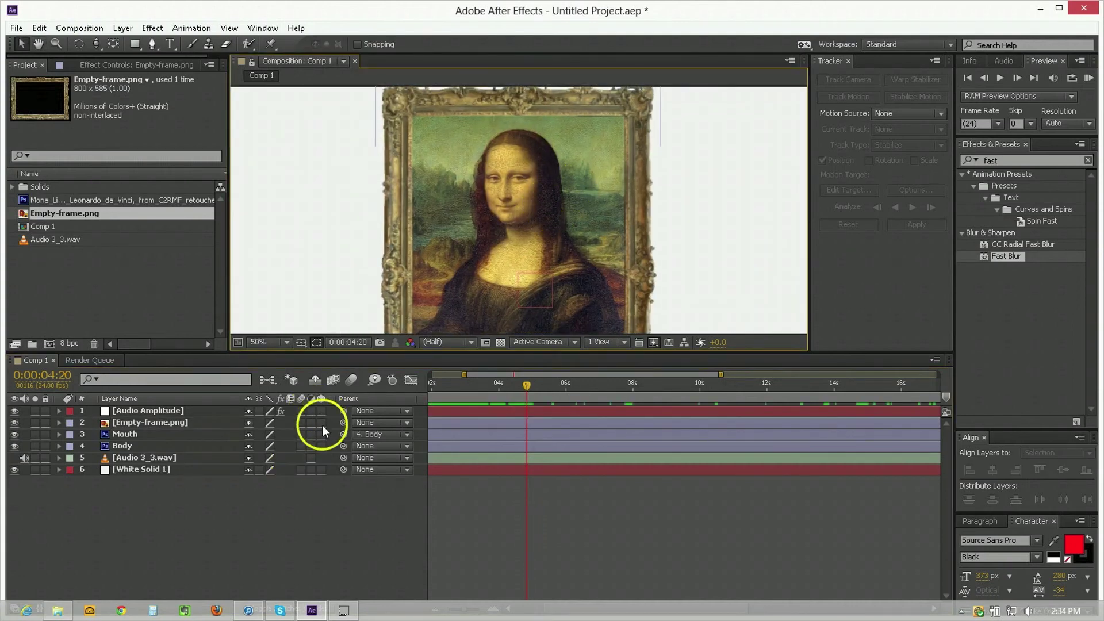
{"action": "left_click_drag", "start_coordinate": [323, 424], "coordinate": [322, 446]}
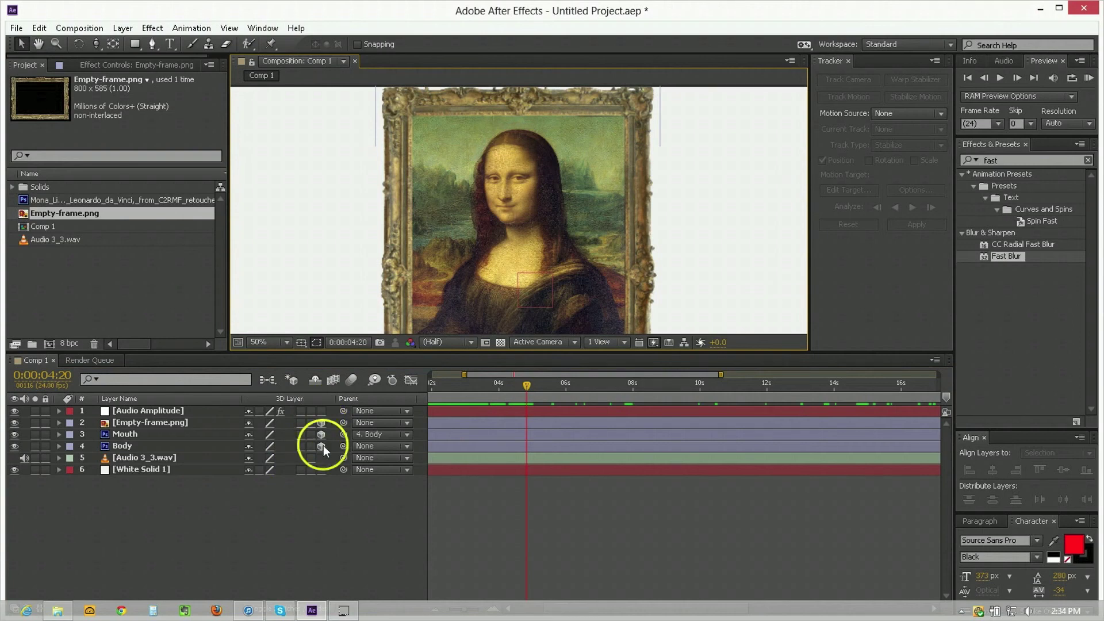
- Set the Z Position of the Empty-frame.png layer to -250
{"action": "left_click", "coordinate": [188, 424]}
{"action": "key", "text": "p"}
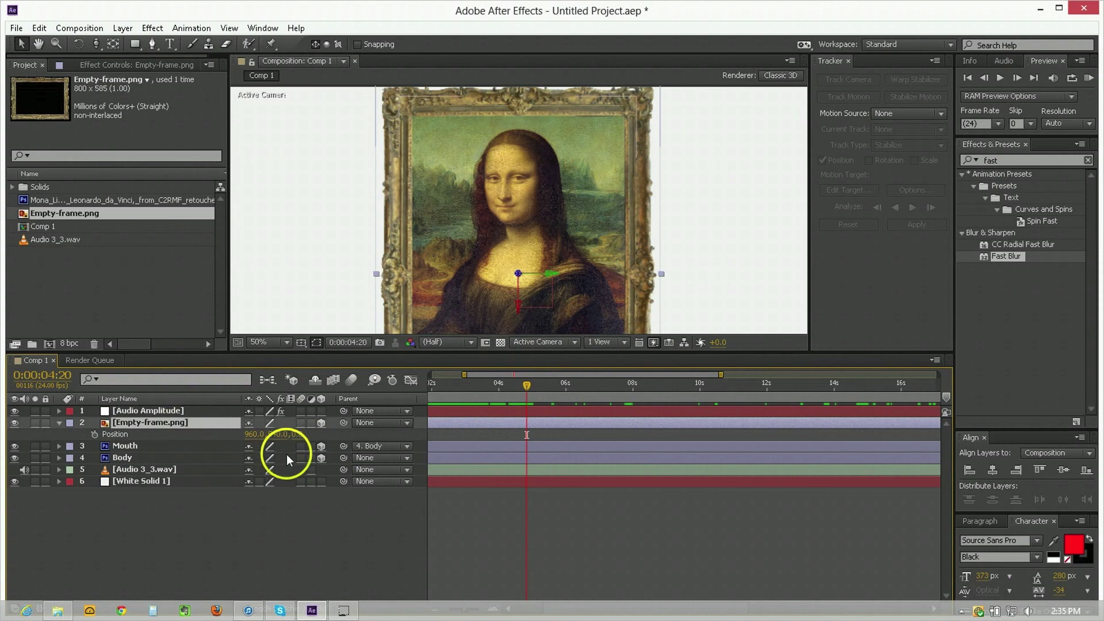
{"action": "left_click", "coordinate": [297, 435]}
{"action": "type", "text": "-250"}
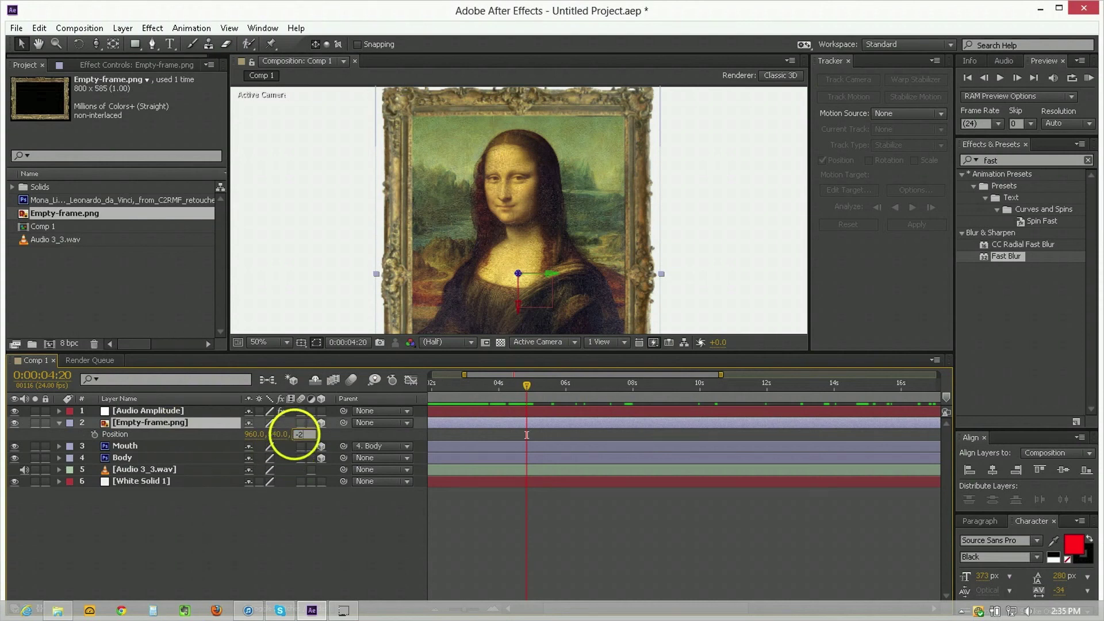
{"action": "key", "text": "Return"}
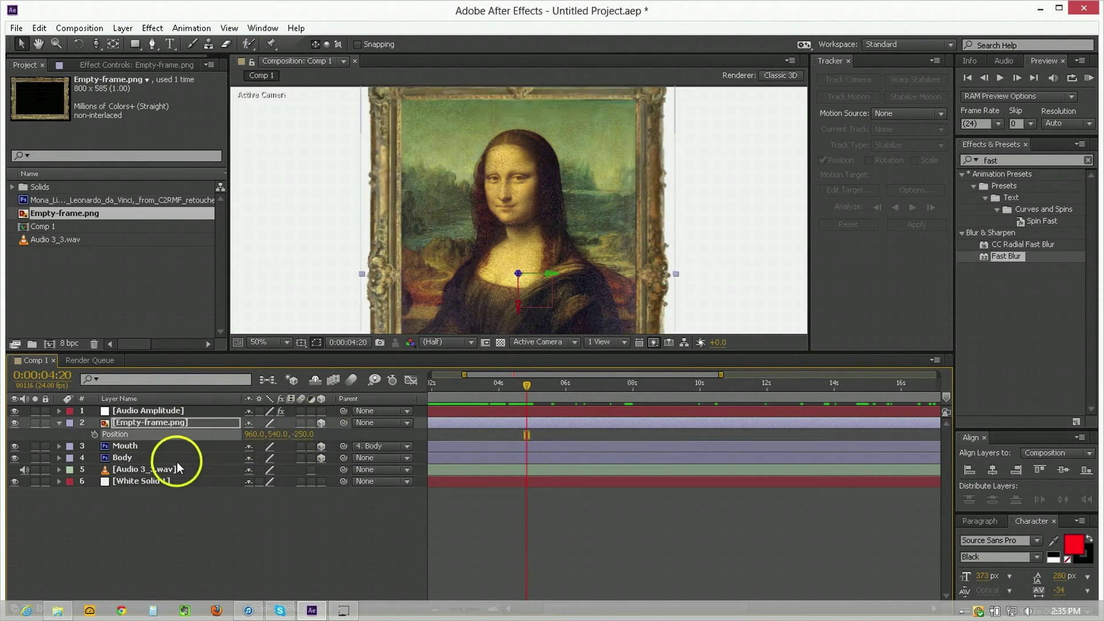
- Set the Z Position of the Body layer to -100
{"action": "left_click", "coordinate": [149, 457]}
{"action": "key", "text": "p"}
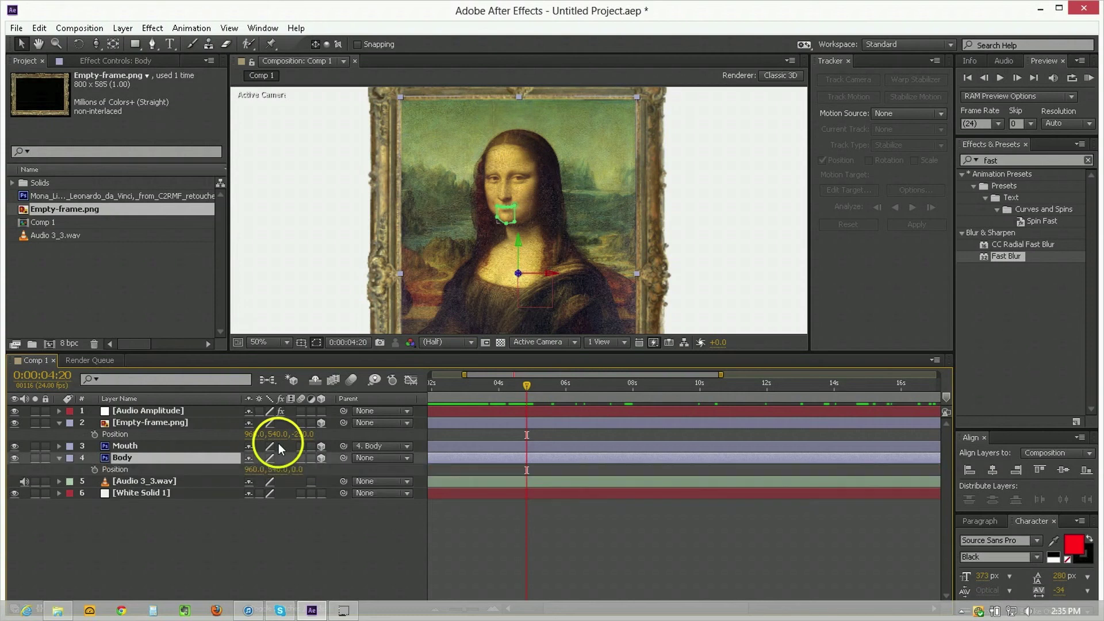
{"action": "left_click", "coordinate": [295, 470]}
{"action": "type", "text": "-100"}
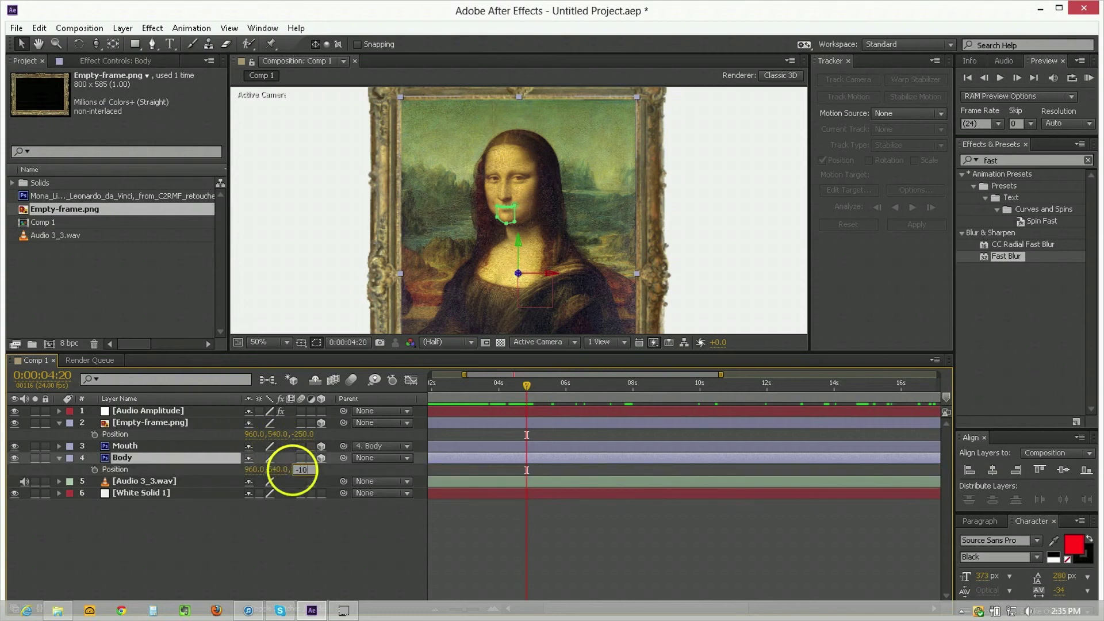
{"action": "key", "text": "Return"}
- Add a new camera to the composition with the default camera settings
{"action": "left_click", "coordinate": [182, 491]}
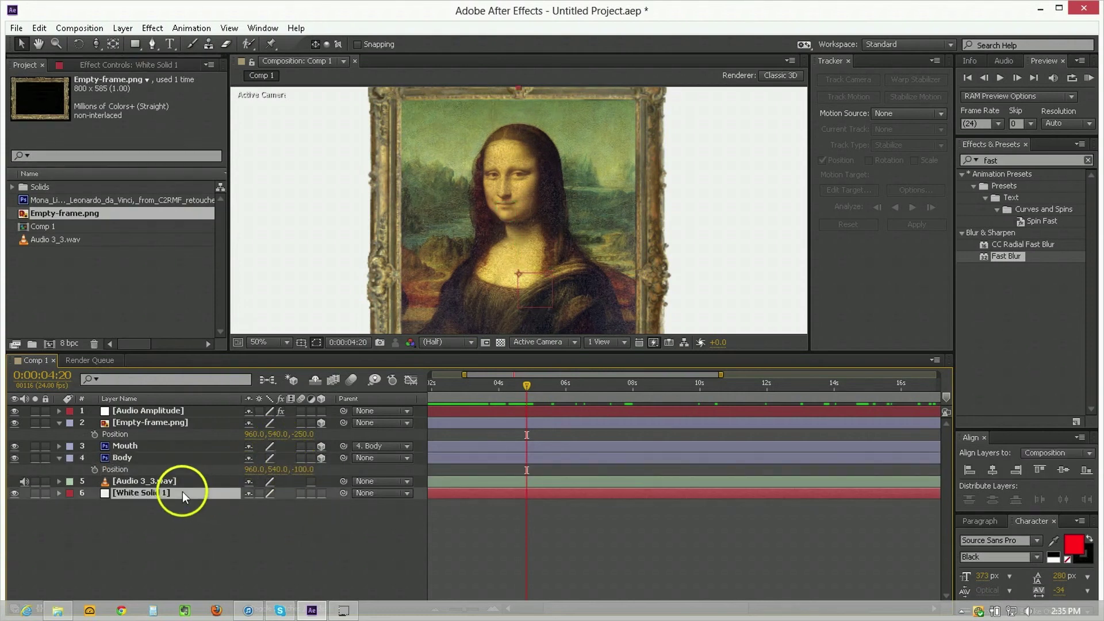
{"action": "scroll", "coordinate": [461, 138], "scroll_direction": "down", "scroll_amount": 2}
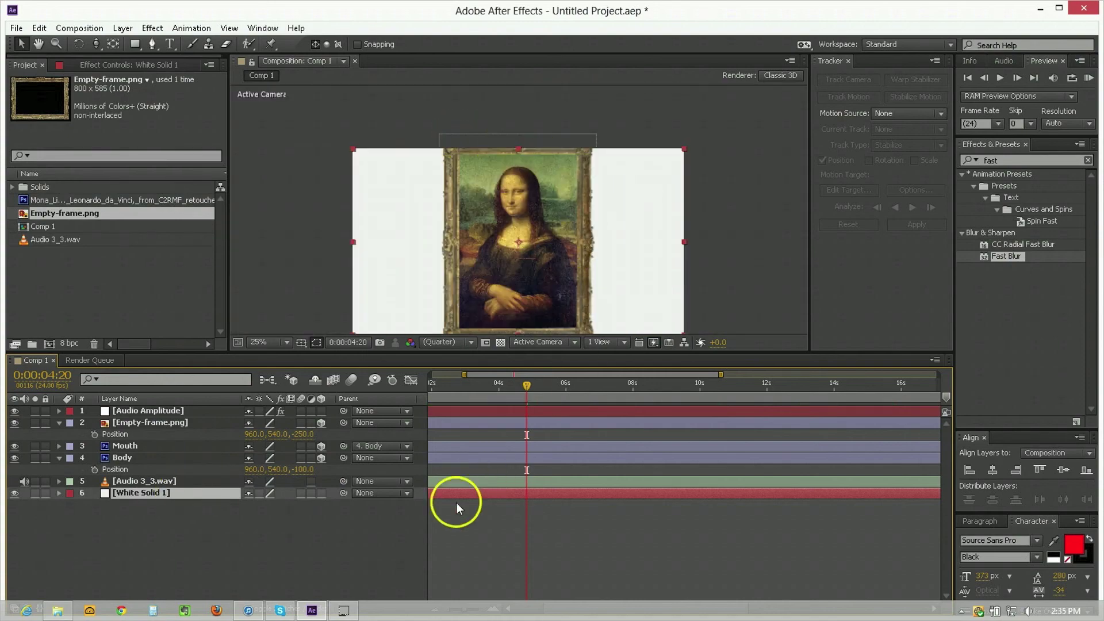
{"action": "left_click", "coordinate": [345, 546]}
{"action": "right_click", "coordinate": [285, 376]}
{"action": "mouse_move", "coordinate": [340, 382]}
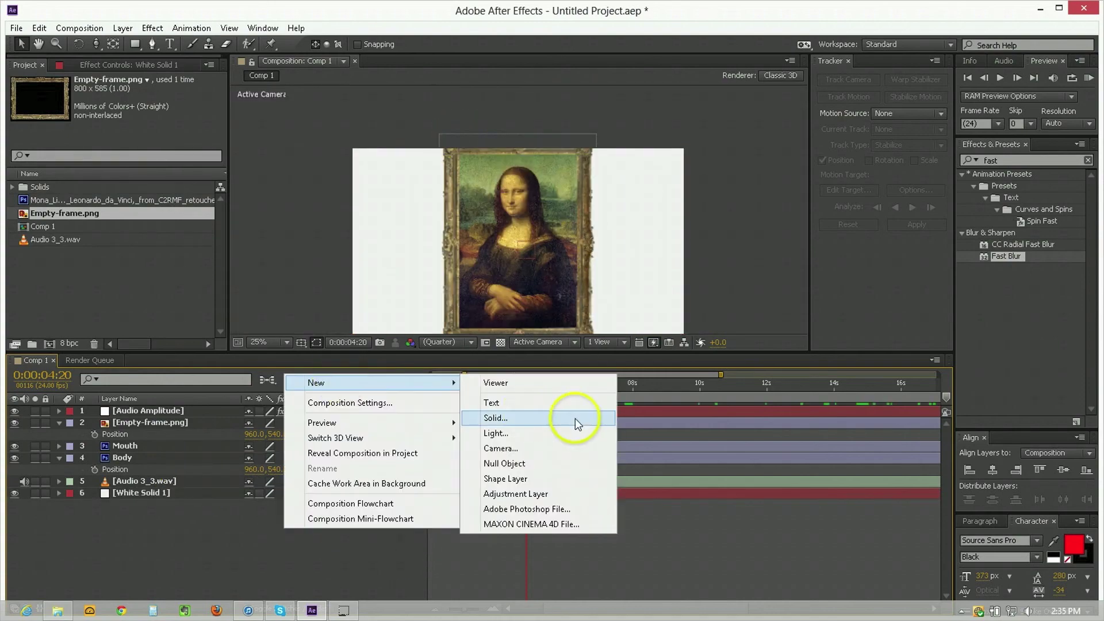
{"action": "left_click", "coordinate": [567, 454]}
{"action": "key", "text": "Return"}
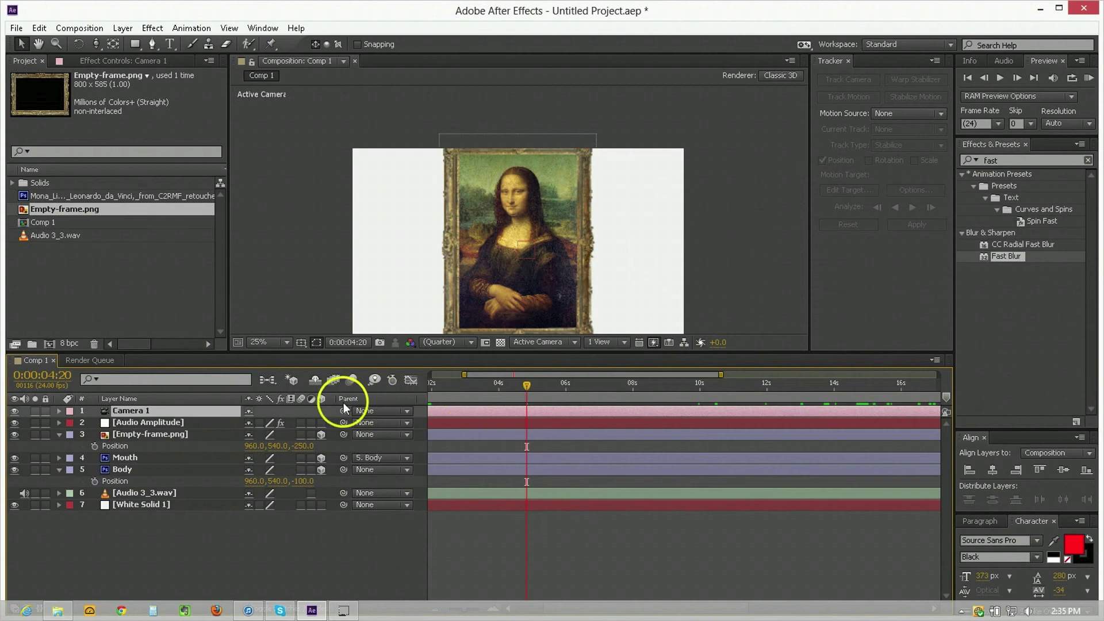
- Keyframe Camera 1's Position at 0:00:00:00 and push its Z to about -2276.7 at 0:00:14:12
{"action": "key", "text": "Home"}
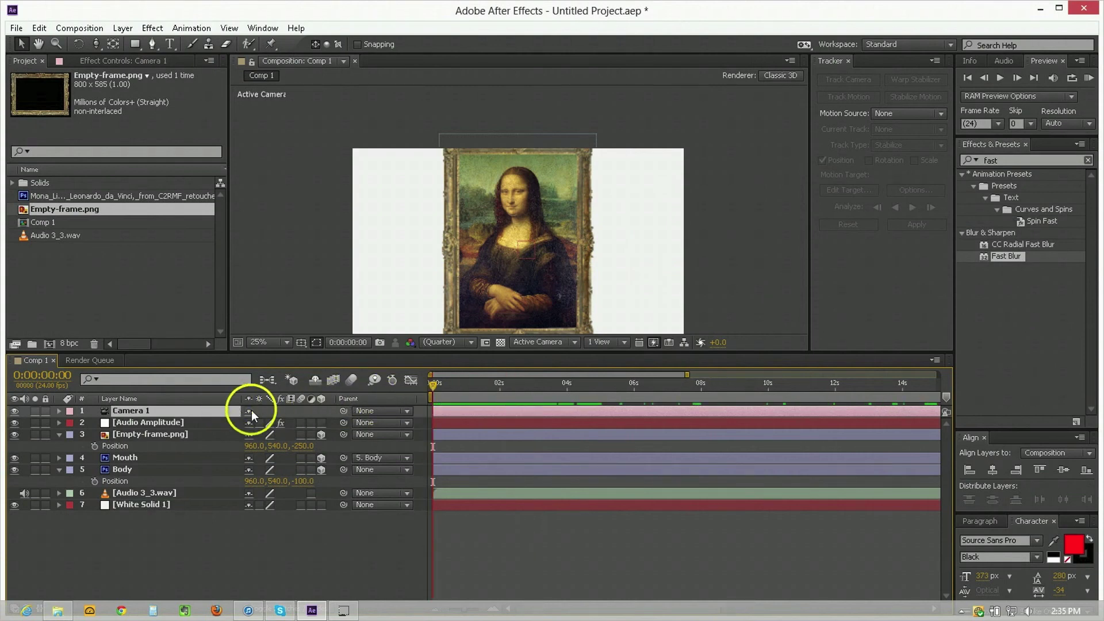
{"action": "key", "text": "p"}
{"action": "left_click", "coordinate": [94, 422]}
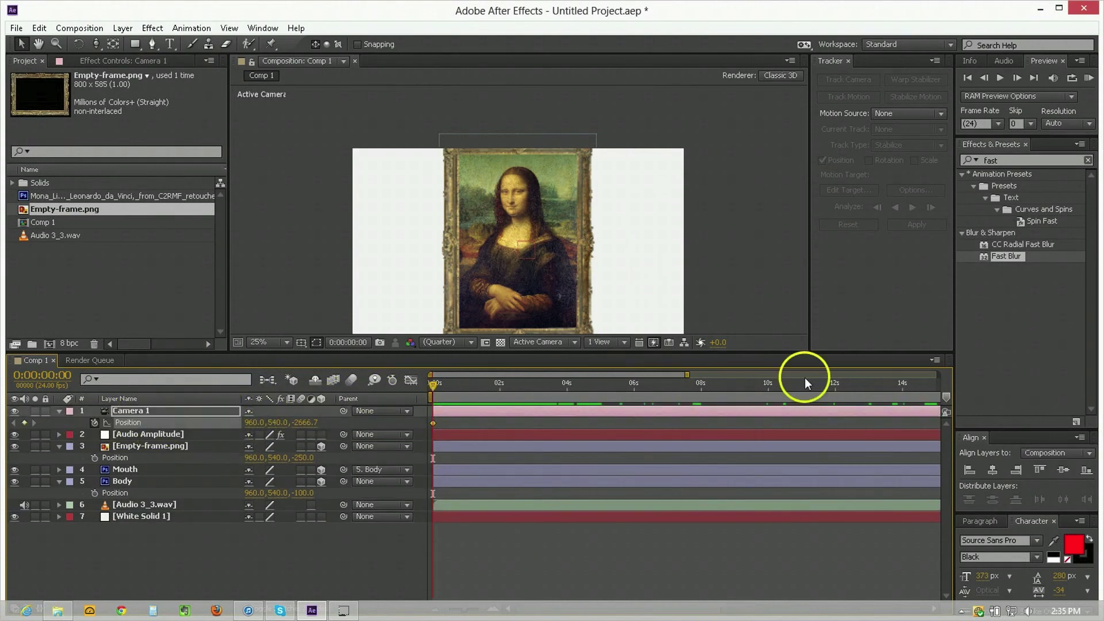
{"action": "left_click_drag", "start_coordinate": [903, 388], "coordinate": [919, 385]}
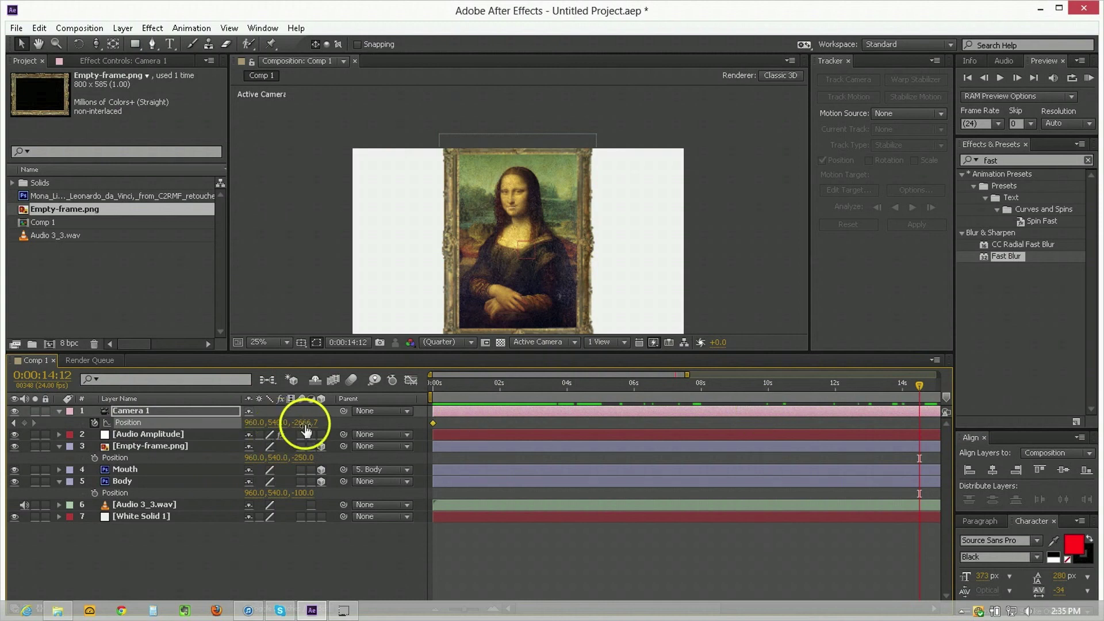
{"action": "left_click_drag", "start_coordinate": [305, 423], "coordinate": [684, 151]}
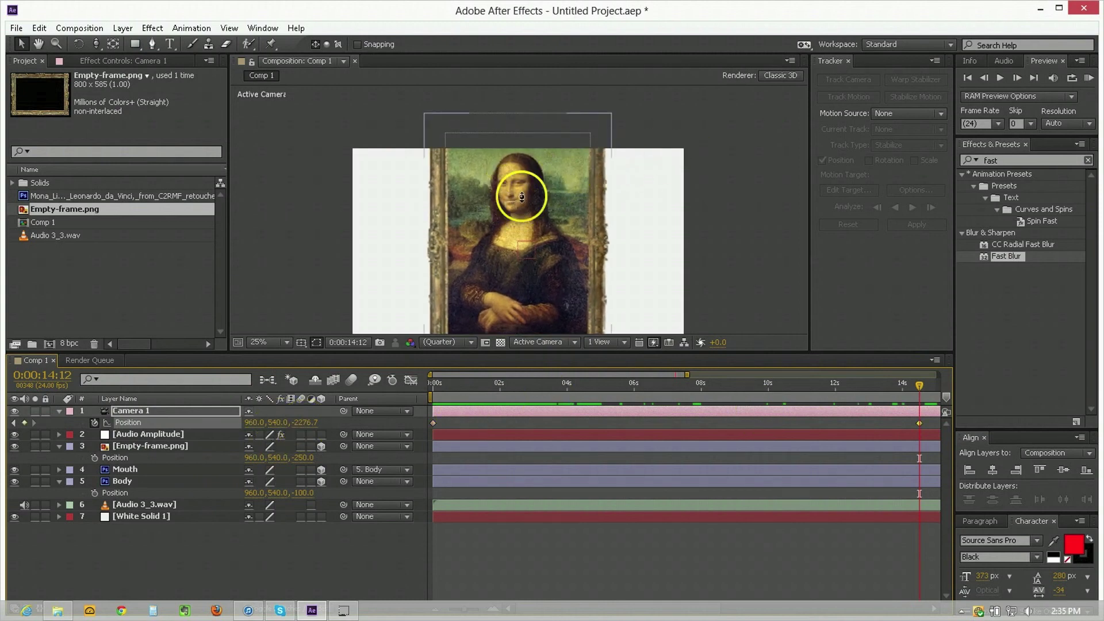
- Track the camera to reframe the portrait at its end keyframe, move that keyframe to about 30 seconds, and inspect the face at 0:00:14:10
{"action": "key", "text": "c"}
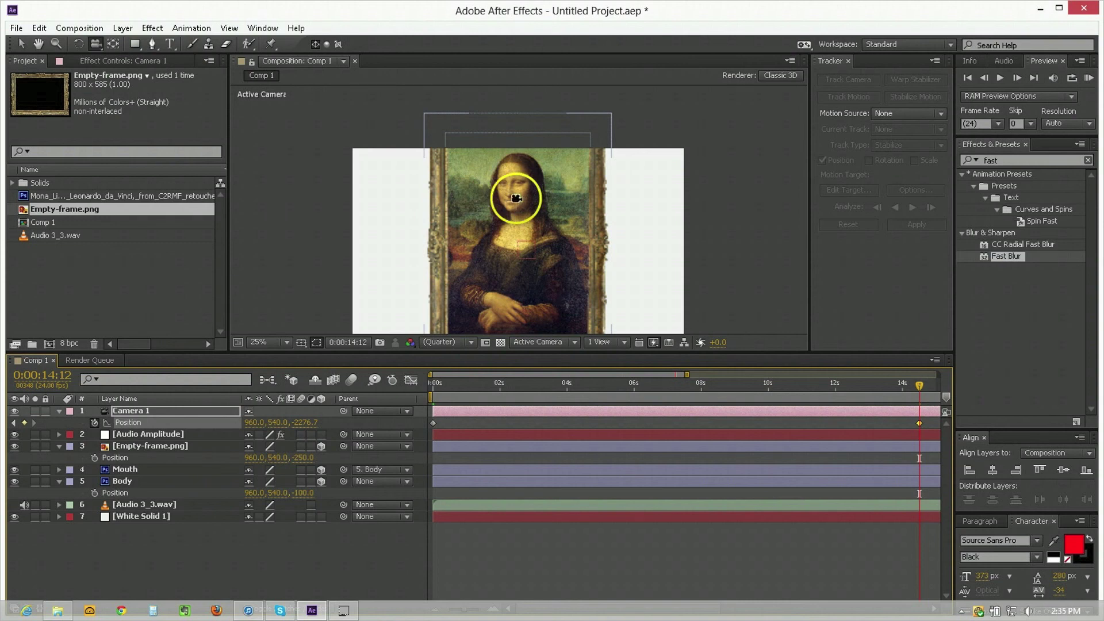
{"action": "key", "text": "c"}
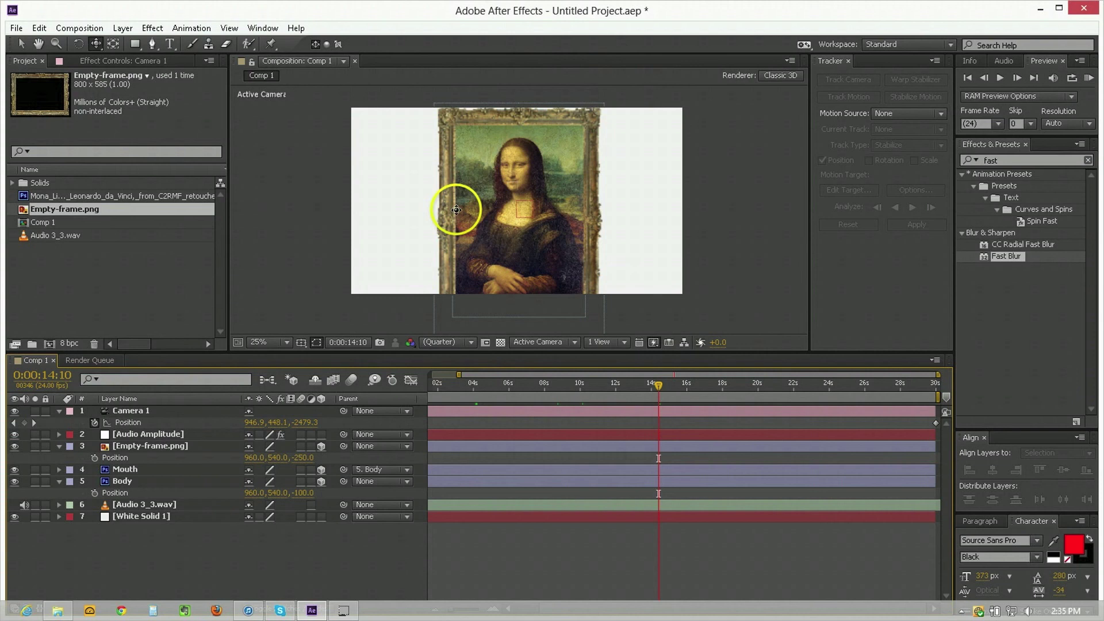
{"action": "key", "text": "v"}
{"action": "key", "text": "period"}
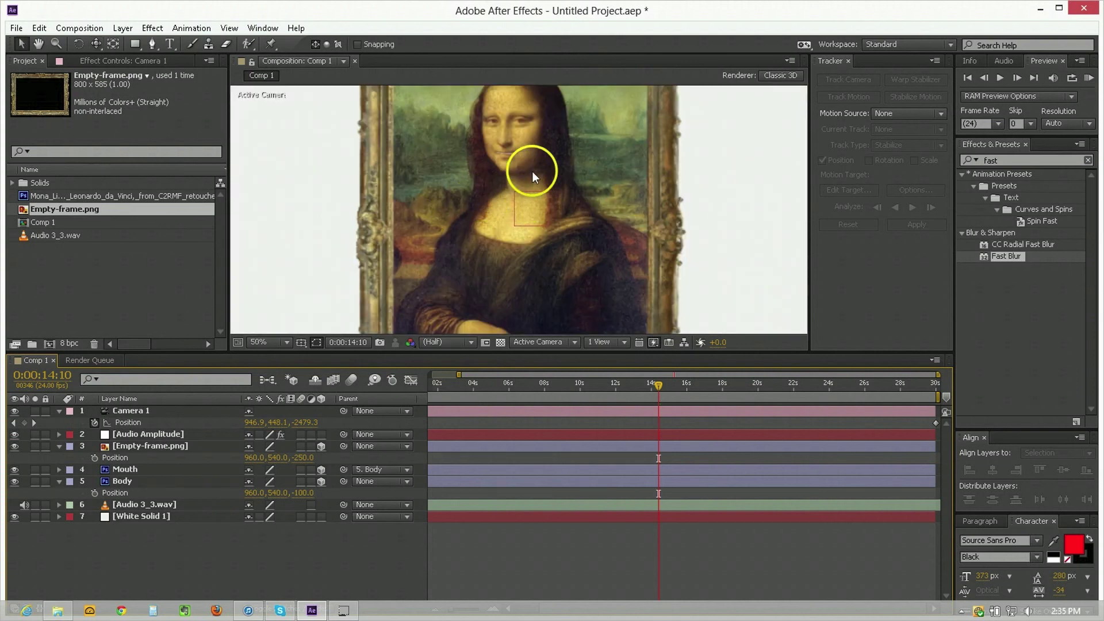
- Reframe the portrait's face and examine the mouth opening at 0:00:11:15
{"action": "key", "text": "h"}
{"action": "left_click_drag", "start_coordinate": [512, 161], "coordinate": [512, 184]}
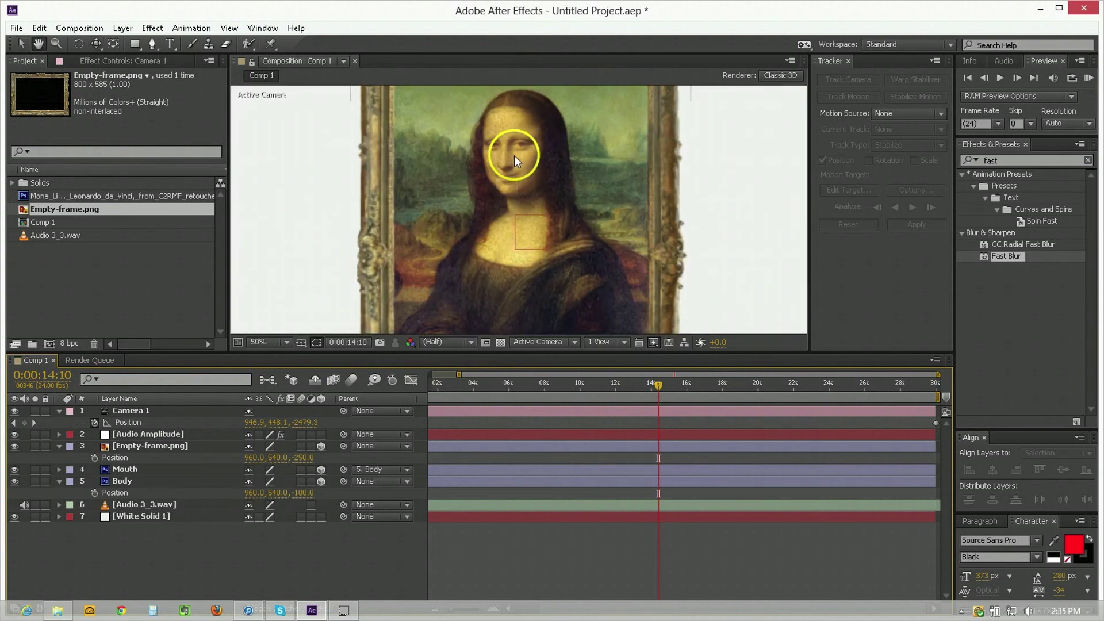
{"action": "key", "text": "v"}
{"action": "left_click", "coordinate": [734, 209]}
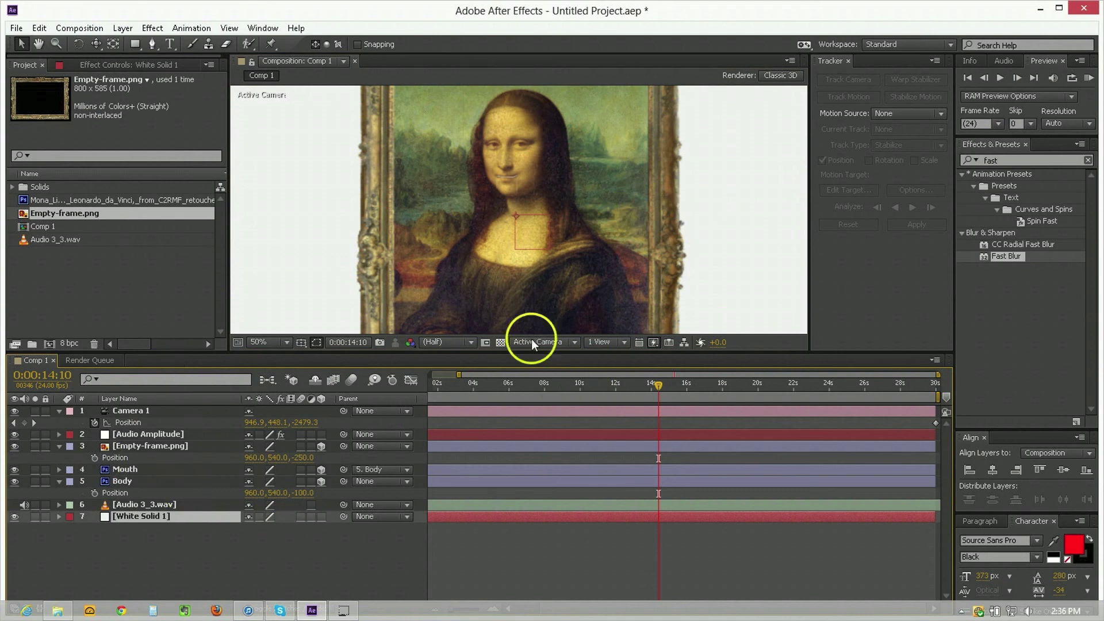
{"action": "left_click", "coordinate": [609, 382]}
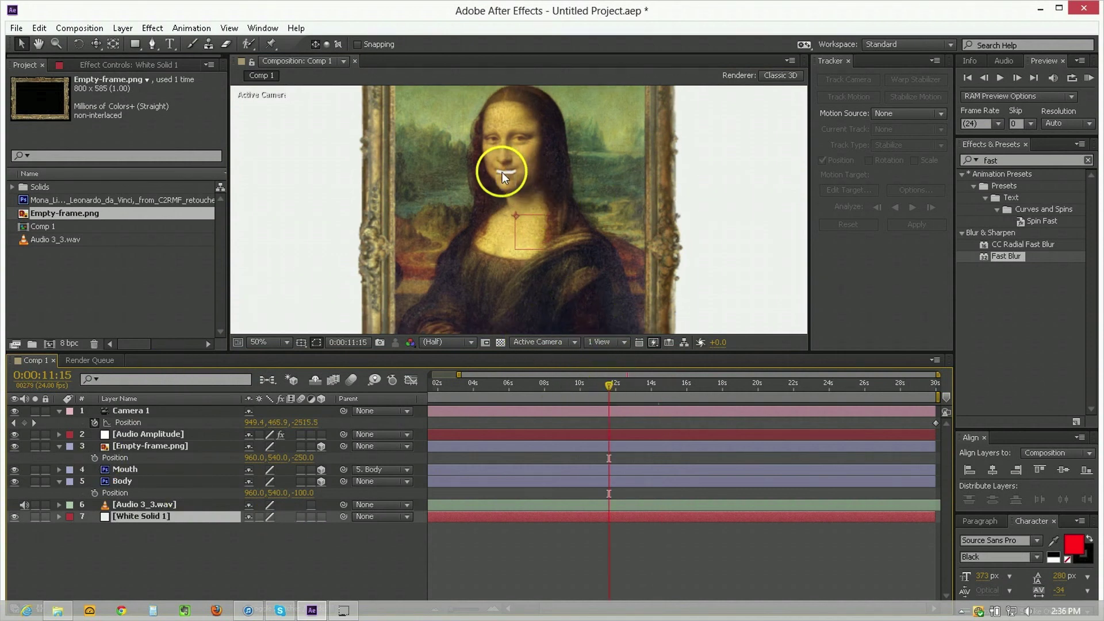
- Create a black solid as a 3D layer parented to Body and place it directly beneath Body in the layer stack
{"action": "right_click", "coordinate": [195, 532]}
{"action": "mouse_move", "coordinate": [253, 386]}
{"action": "left_click", "coordinate": [413, 422]}
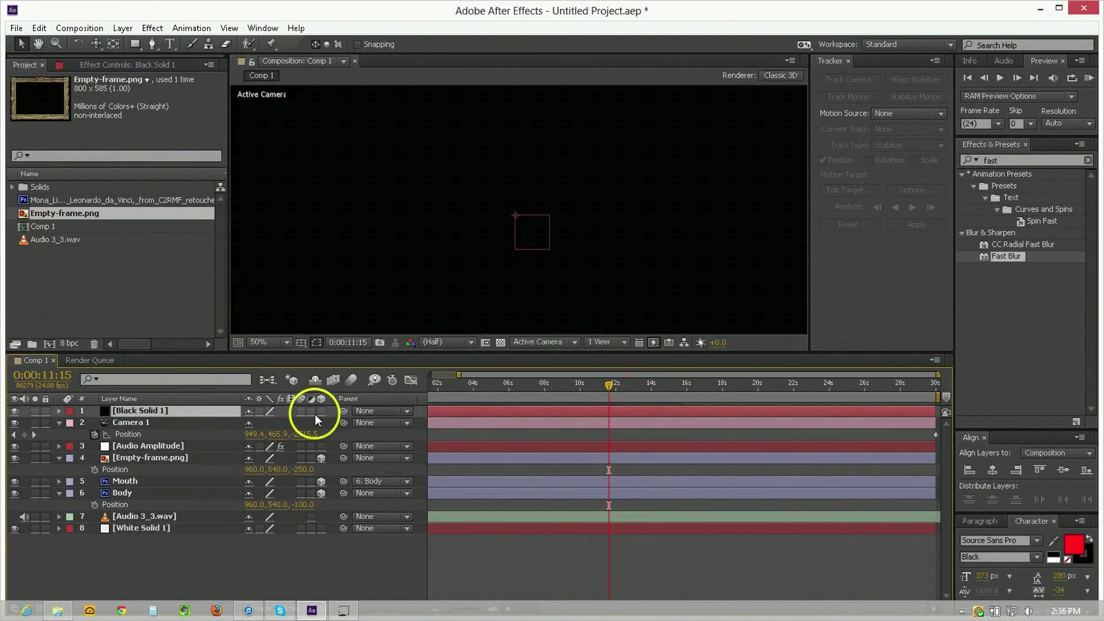
{"action": "left_click_drag", "start_coordinate": [344, 412], "coordinate": [178, 490]}
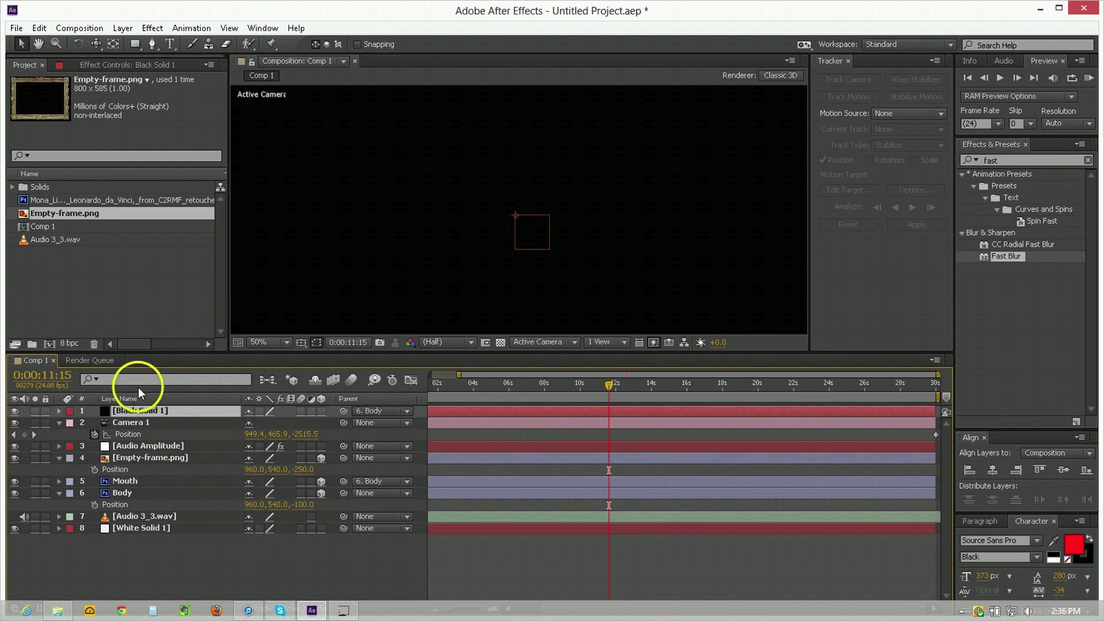
{"action": "left_click_drag", "start_coordinate": [138, 411], "coordinate": [299, 507]}
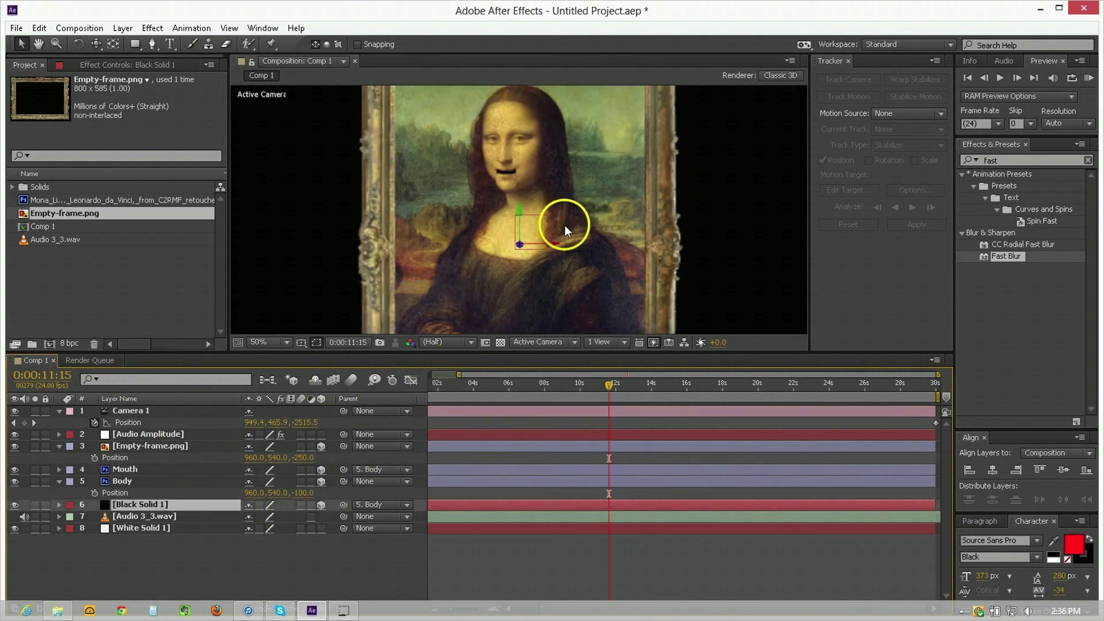
- Shrink the black solid to fit inside the picture frame and move it up behind the face, to about 332.6, 380.0, 0.0
{"action": "scroll", "coordinate": [659, 147], "scroll_direction": "down", "scroll_amount": 2}
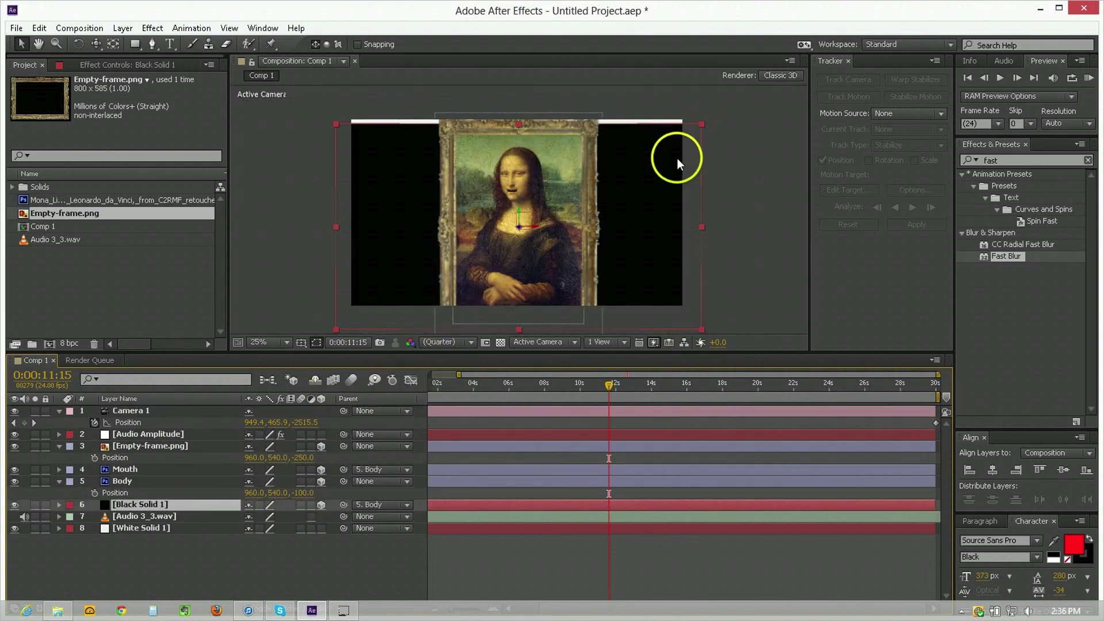
{"action": "key", "text": "p"}
{"action": "left_click", "coordinate": [300, 516]}
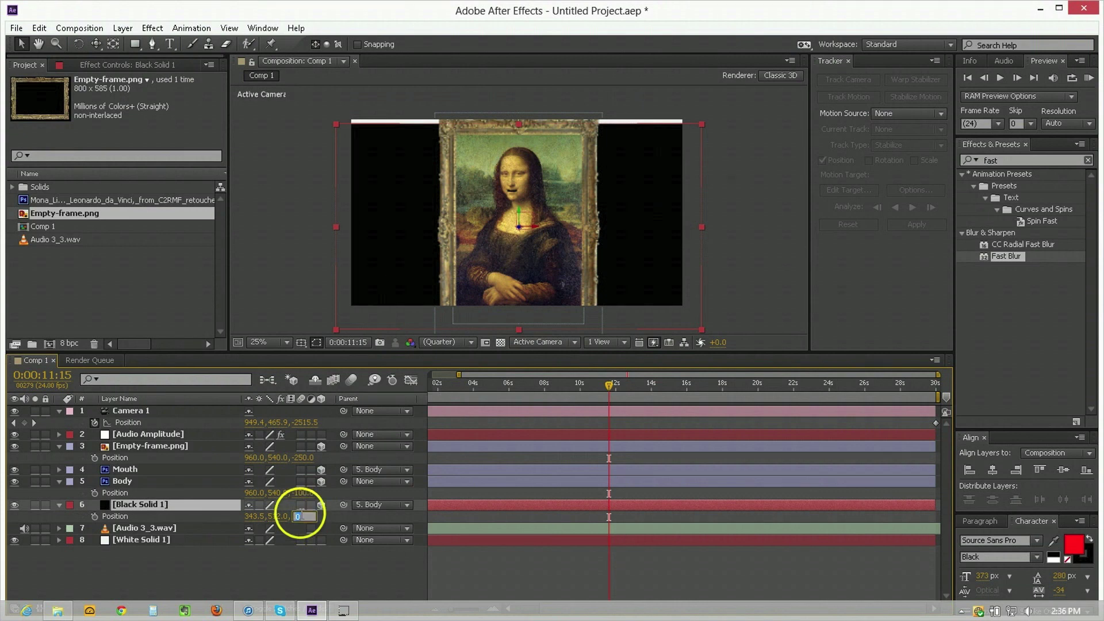
{"action": "key", "text": "Return"}
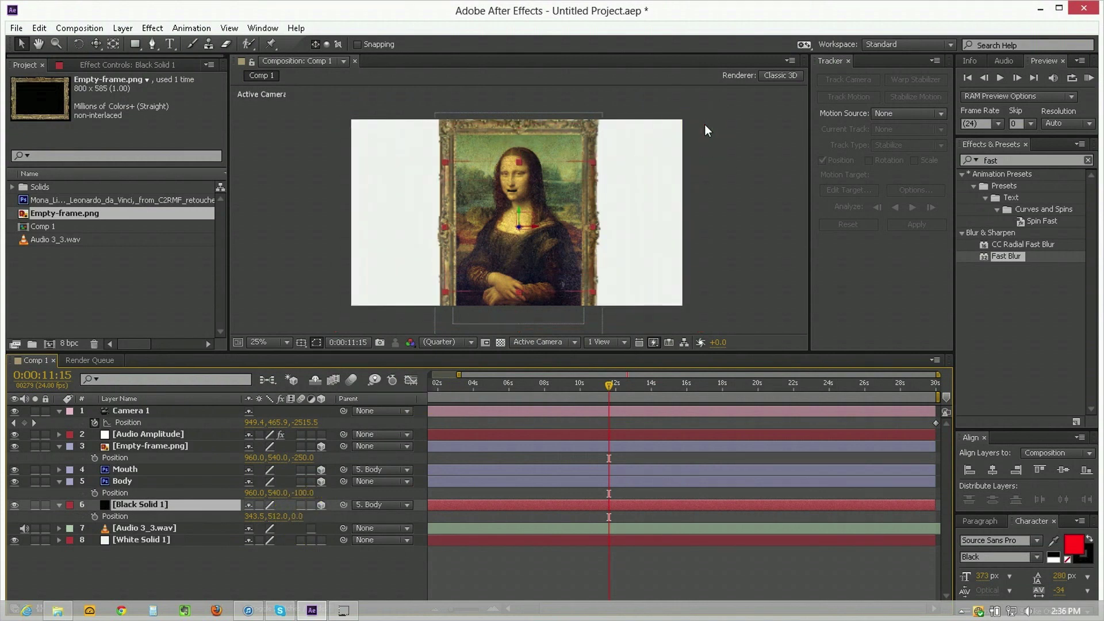
{"action": "left_click_drag", "start_coordinate": [579, 161], "coordinate": [552, 173]}
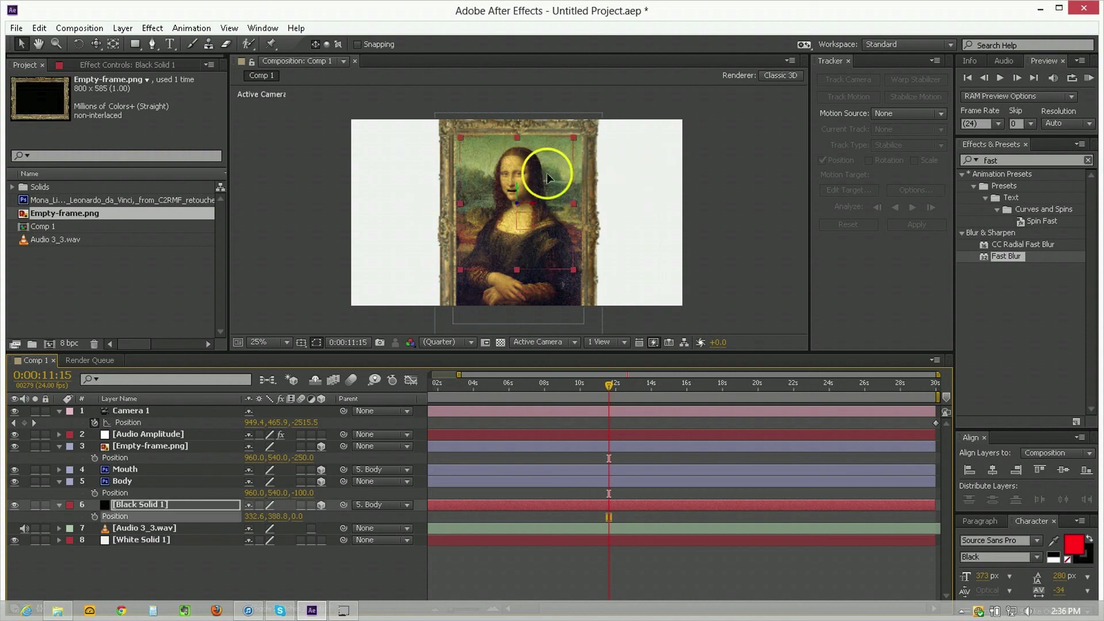
{"action": "left_click", "coordinate": [537, 547]}
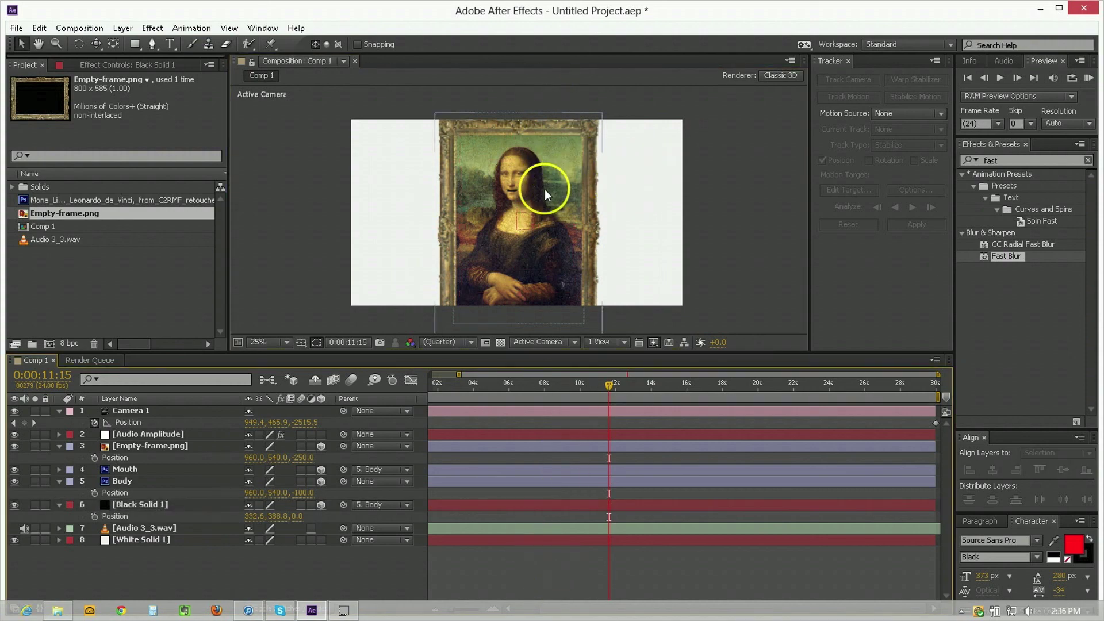
{"action": "scroll", "coordinate": [544, 189], "scroll_direction": "up", "scroll_amount": 2}
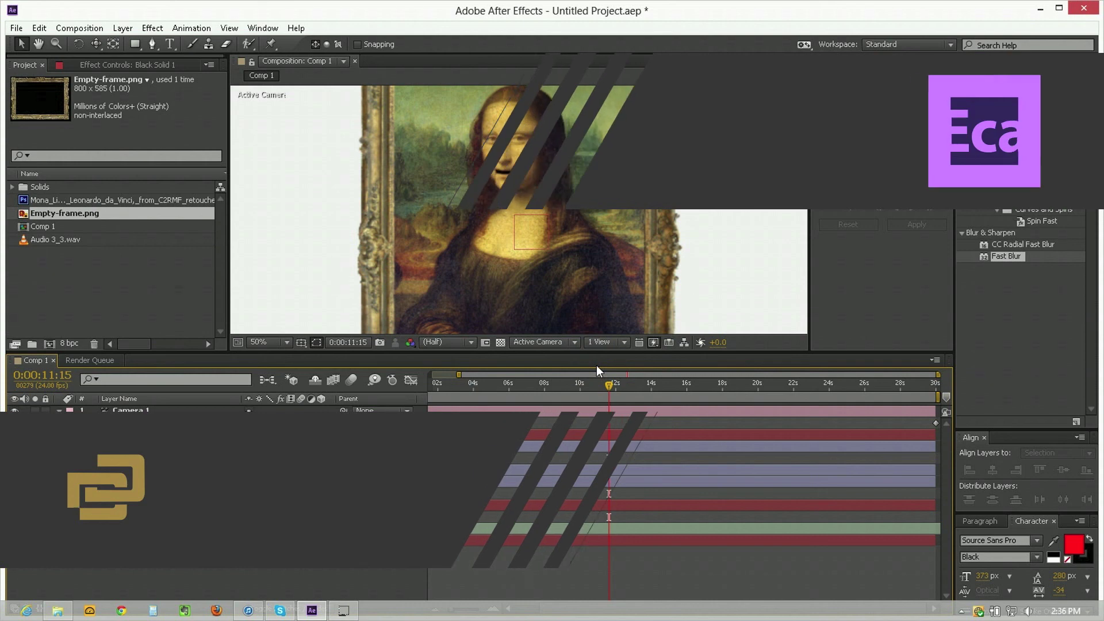